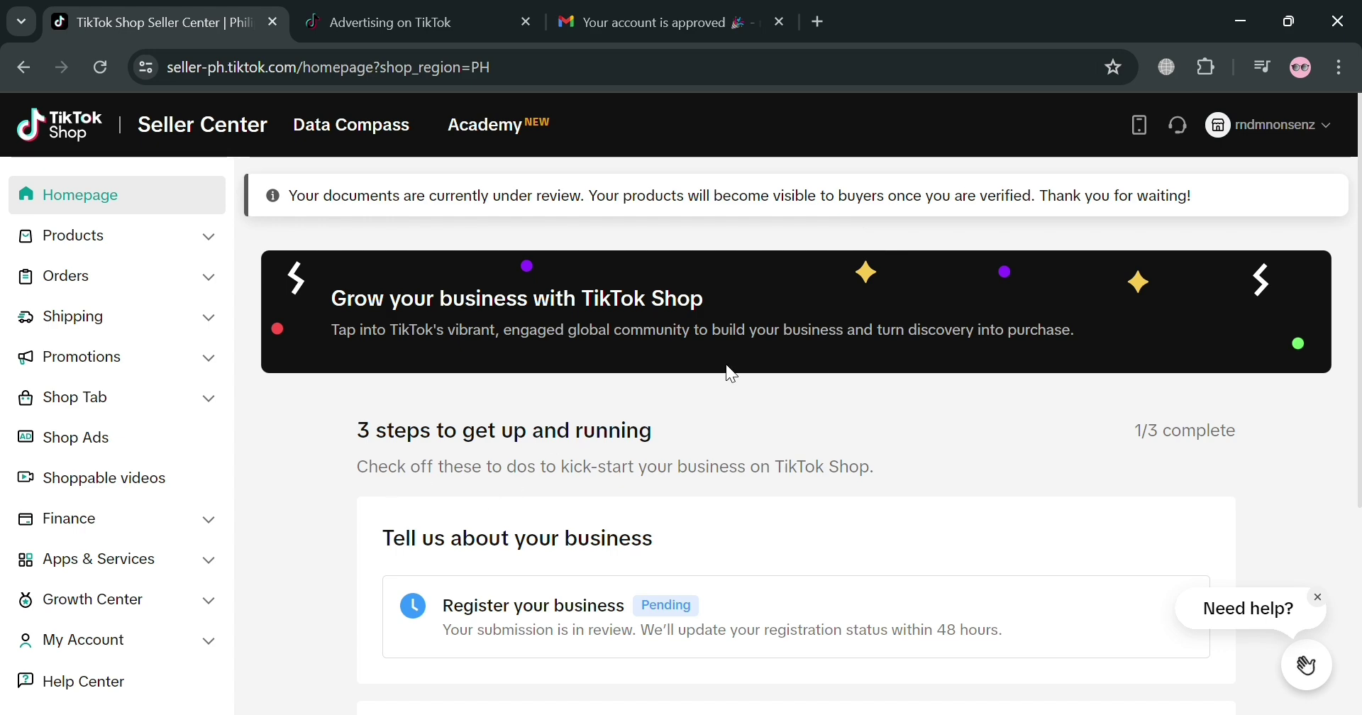
Review the Seller Center homepage setup checklist, then switch to the Advertising on TikTok tab
{"action": "scroll", "coordinate": [803, 332], "scroll_direction": "down", "scroll_amount": 4}
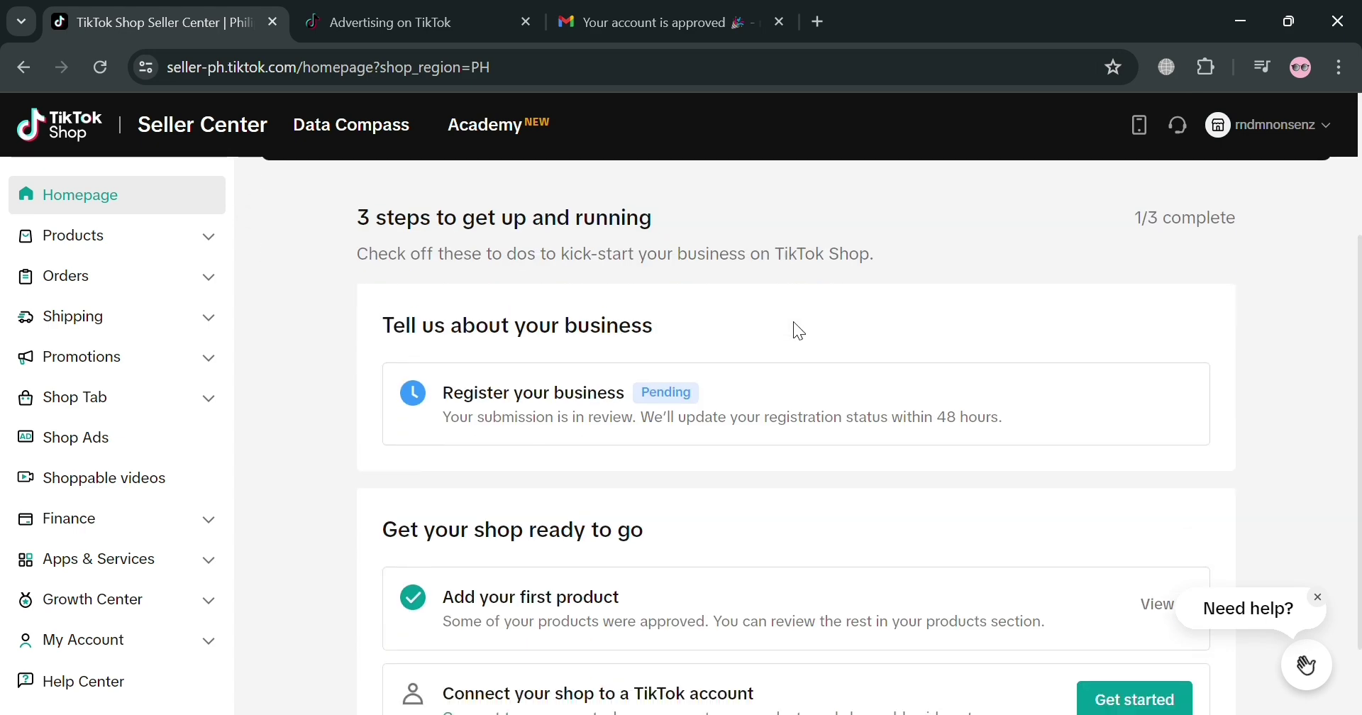
{"action": "scroll", "coordinate": [792, 326], "scroll_direction": "up", "scroll_amount": 4}
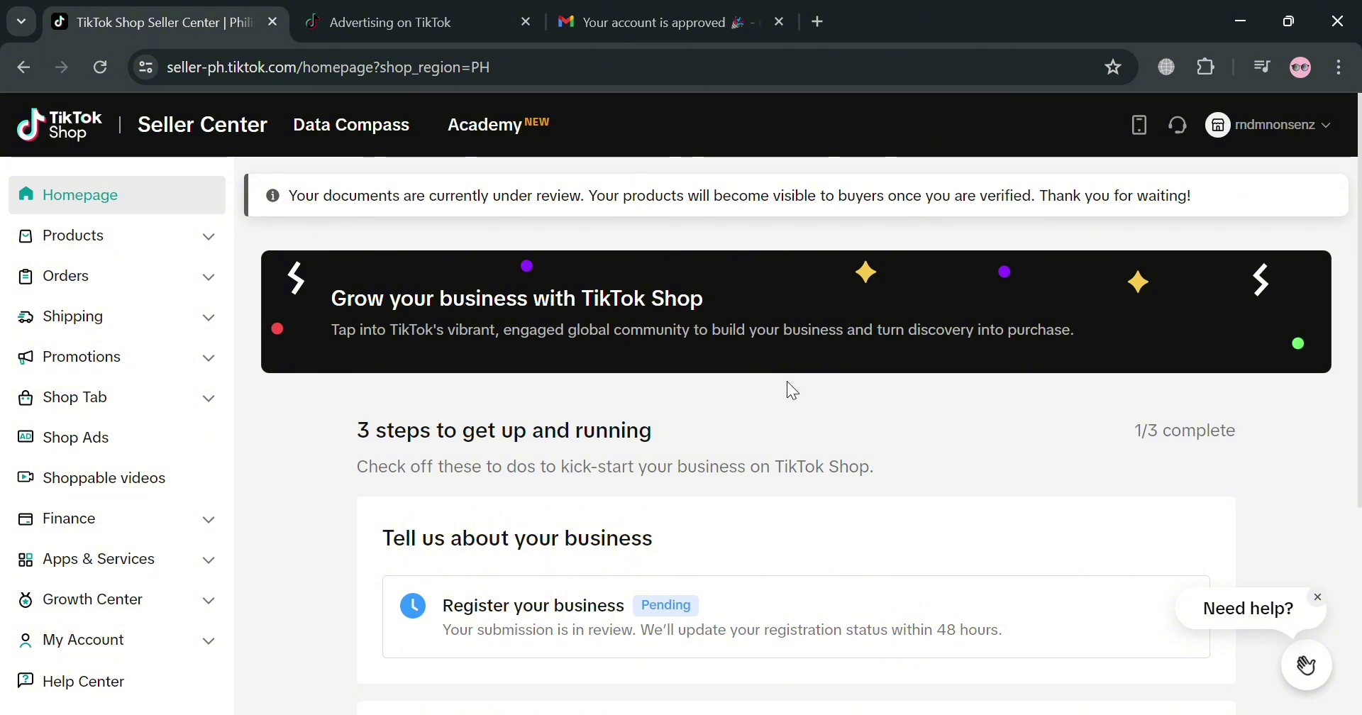
{"action": "scroll", "coordinate": [652, 431], "scroll_direction": "down", "scroll_amount": 5}
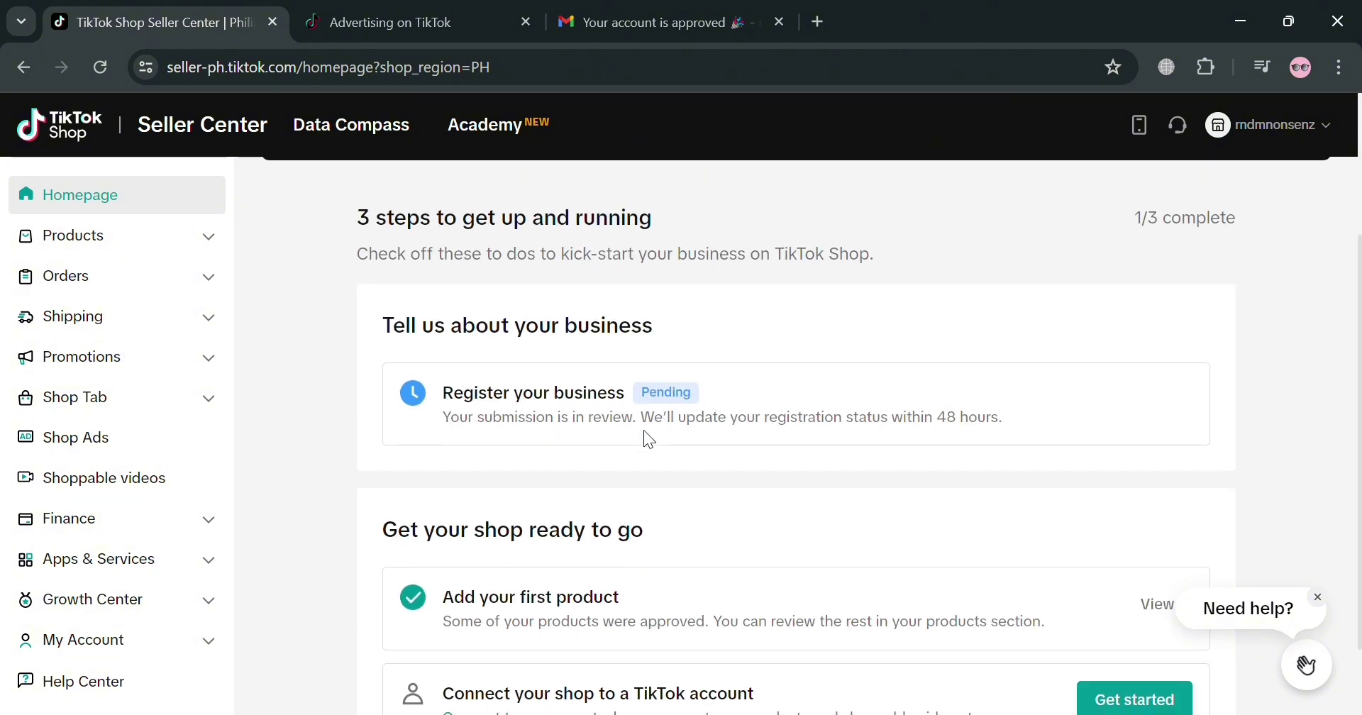
{"action": "scroll", "coordinate": [404, 497], "scroll_direction": "up", "scroll_amount": 5}
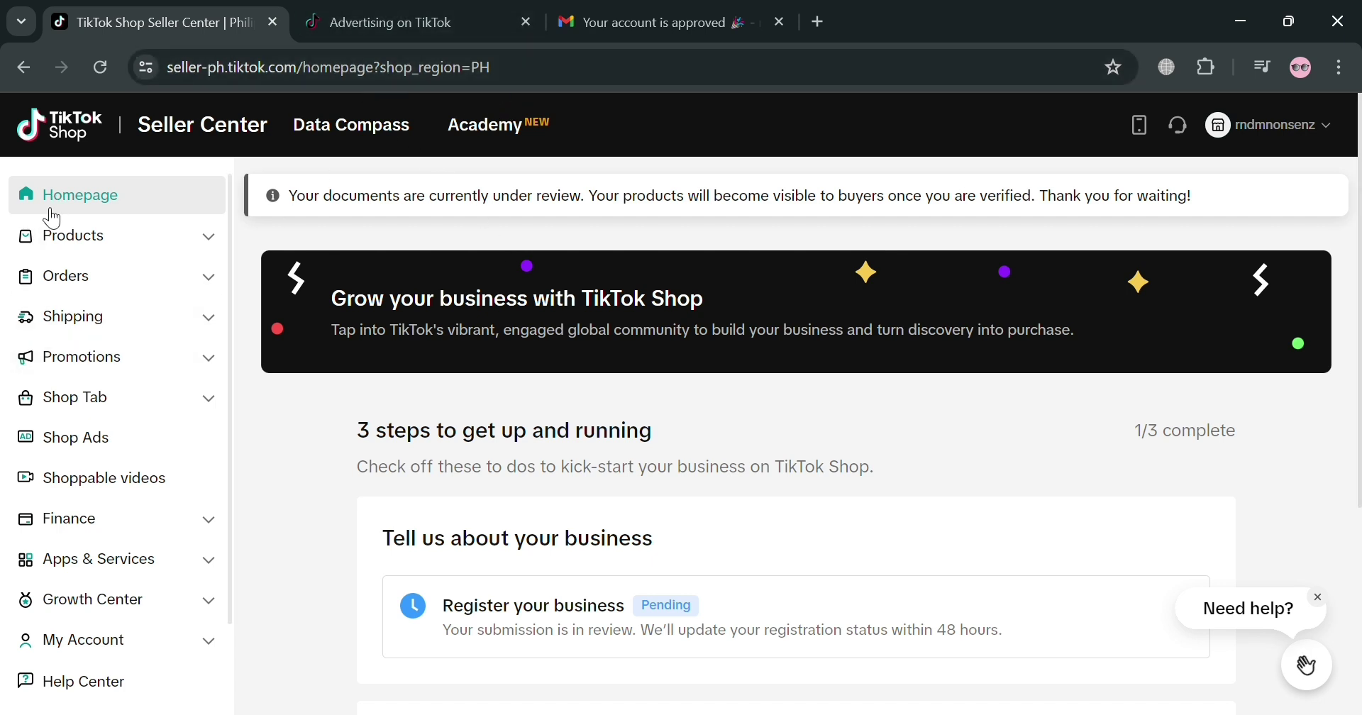
{"action": "scroll", "coordinate": [210, 304], "scroll_direction": "down", "scroll_amount": 1}
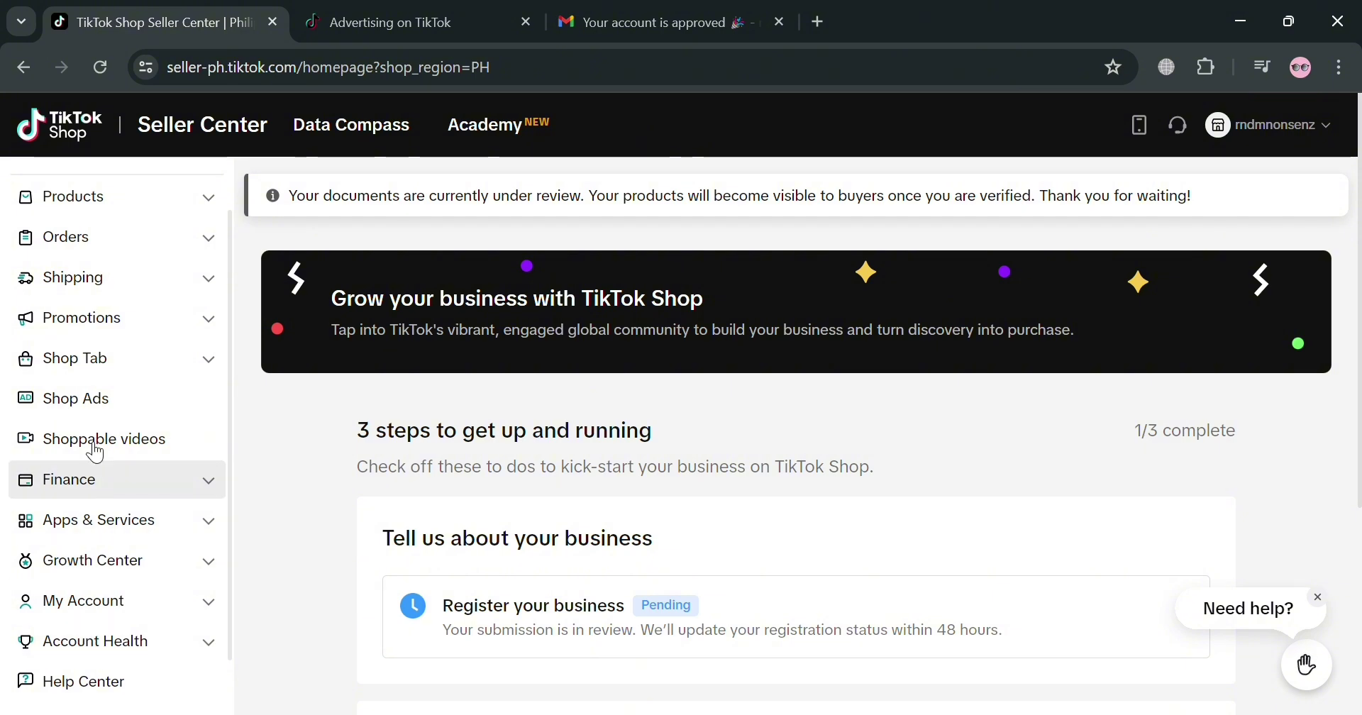
{"action": "left_click", "coordinate": [334, 8]}
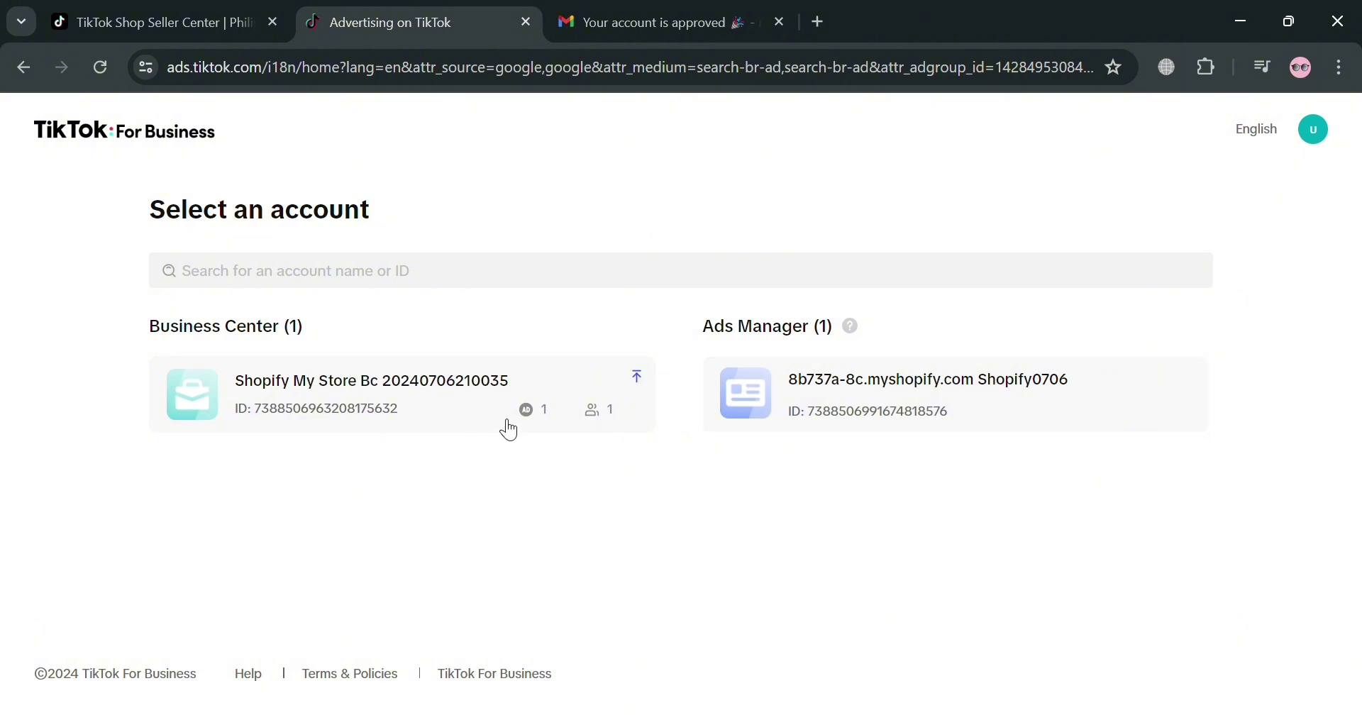
Open the shop's Ads Manager account, then bring up the account approval email in Gmail
{"action": "left_click", "coordinate": [938, 391]}
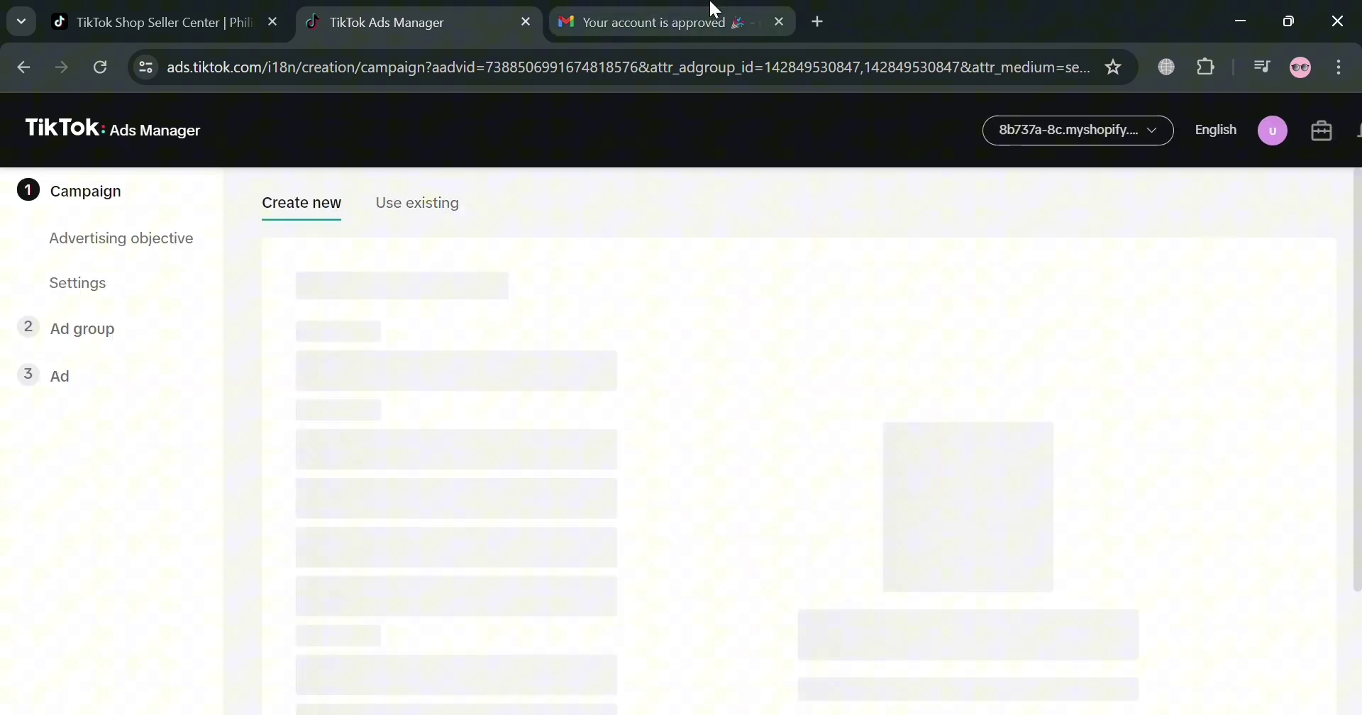
{"action": "left_click", "coordinate": [704, 14]}
{"action": "scroll", "coordinate": [904, 340], "scroll_direction": "up", "scroll_amount": 5}
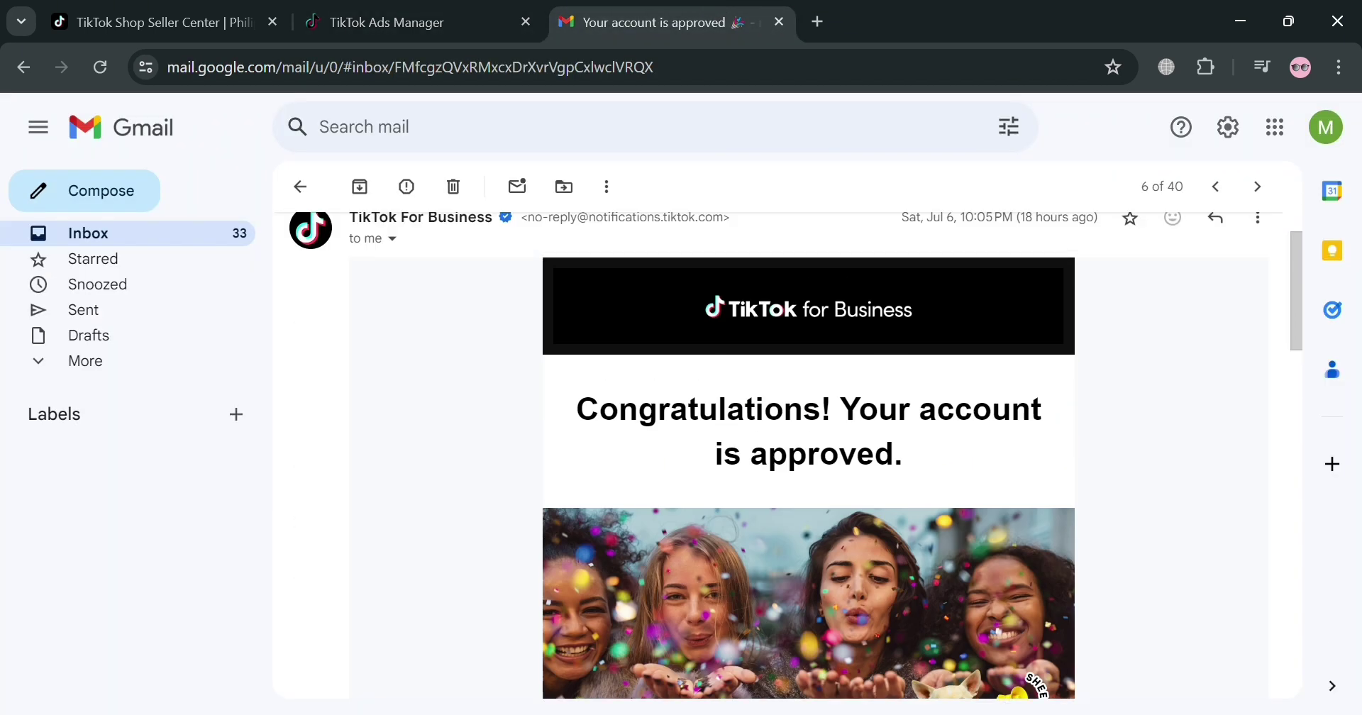
{"action": "scroll", "coordinate": [853, 462], "scroll_direction": "down", "scroll_amount": 10}
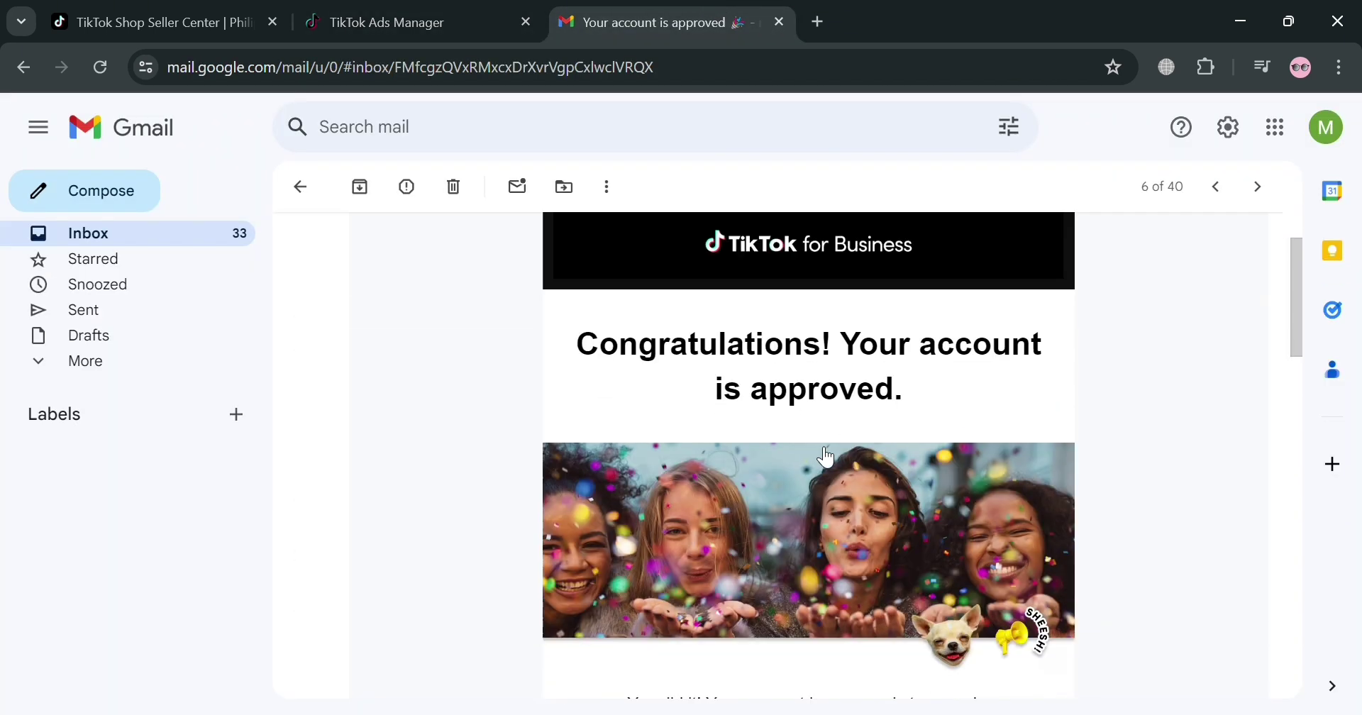
{"action": "scroll", "coordinate": [840, 419], "scroll_direction": "up", "scroll_amount": 3}
{"action": "scroll", "coordinate": [729, 587], "scroll_direction": "up", "scroll_amount": 1}
{"action": "scroll", "coordinate": [745, 517], "scroll_direction": "down", "scroll_amount": 7}
{"action": "scroll", "coordinate": [1110, 456], "scroll_direction": "down", "scroll_amount": 3}
{"action": "scroll", "coordinate": [1147, 432], "scroll_direction": "up", "scroll_amount": 6}
{"action": "scroll", "coordinate": [1128, 427], "scroll_direction": "up", "scroll_amount": 10}
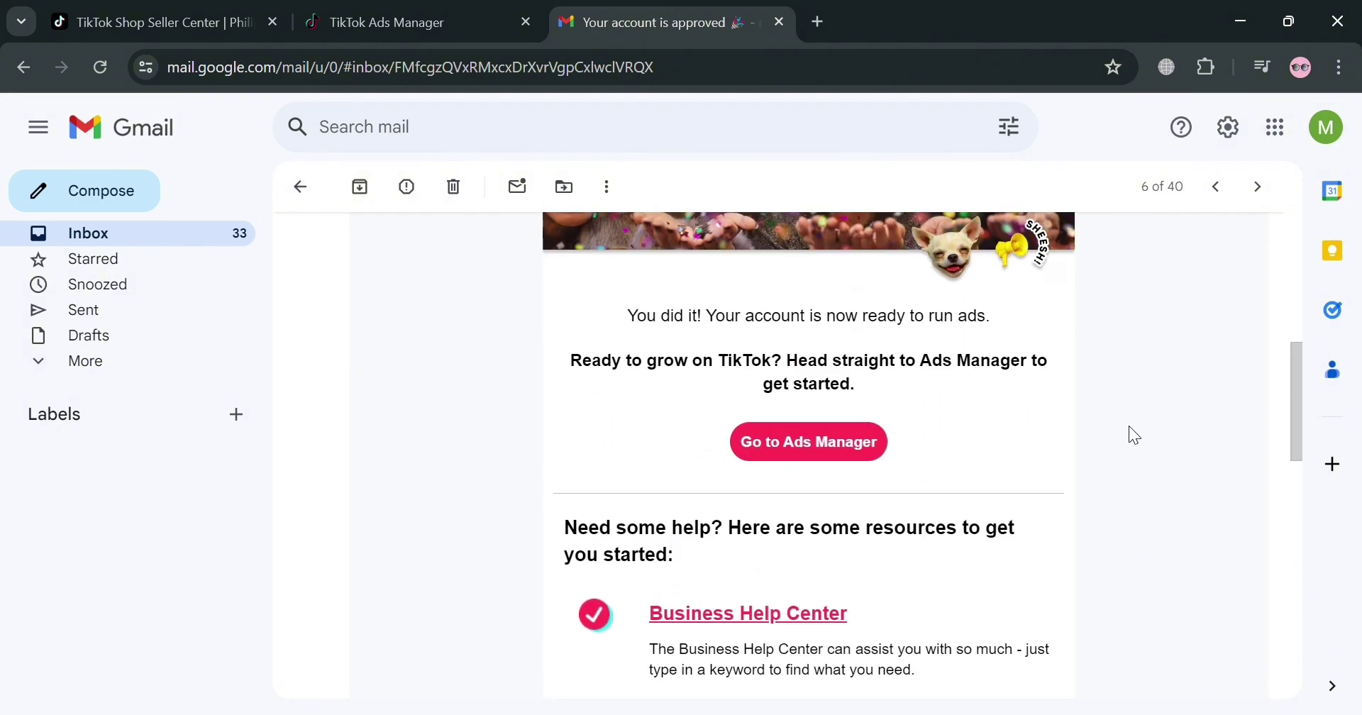
Accept the Anti-Discrimination Ad Policy and choose Video views as the campaign objective
{"action": "left_click", "coordinate": [446, 10]}
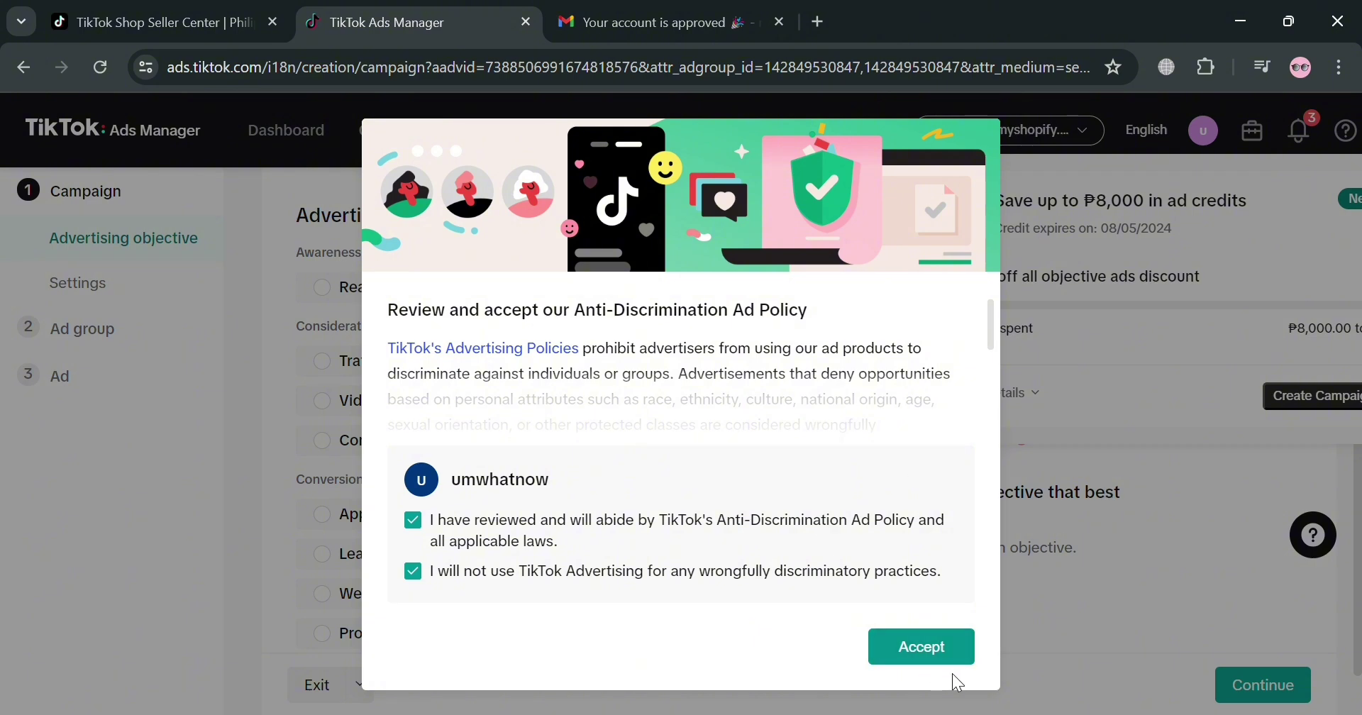
{"action": "left_click", "coordinate": [954, 649]}
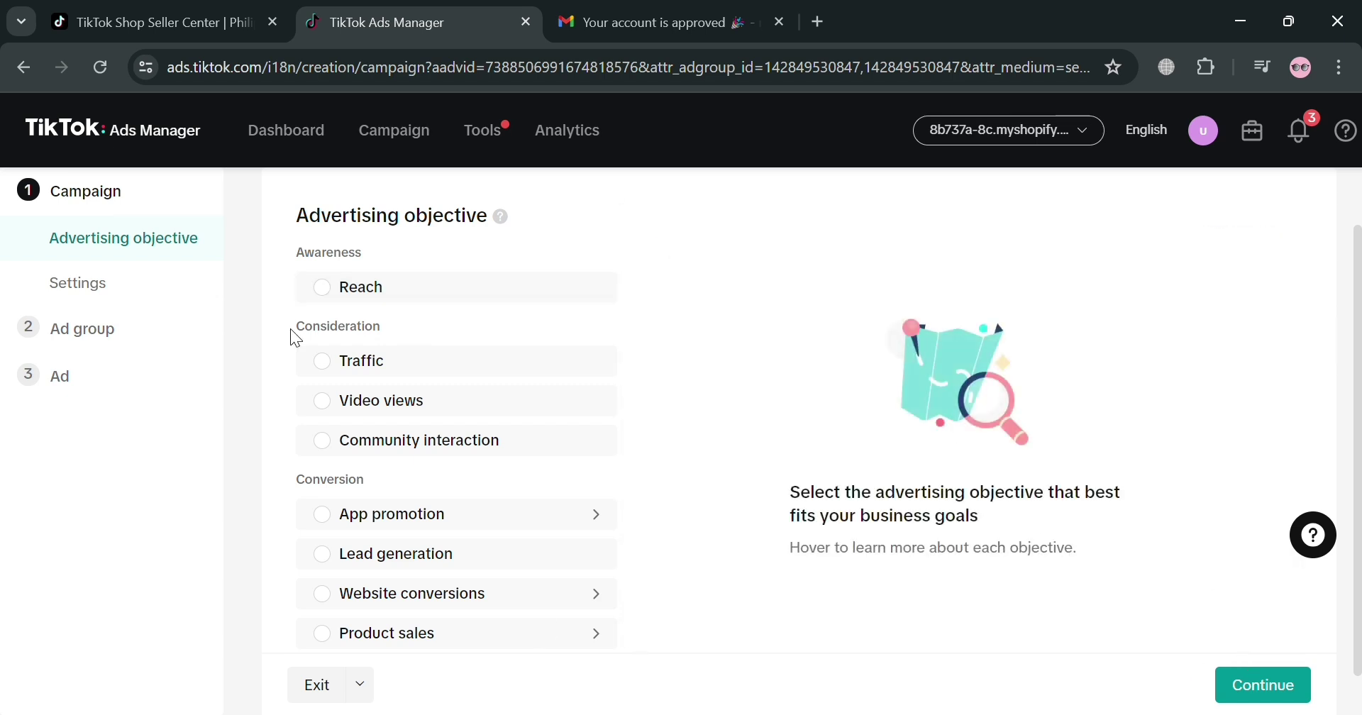
{"action": "left_click", "coordinate": [331, 413]}
{"action": "scroll", "coordinate": [556, 352], "scroll_direction": "down", "scroll_amount": 3}
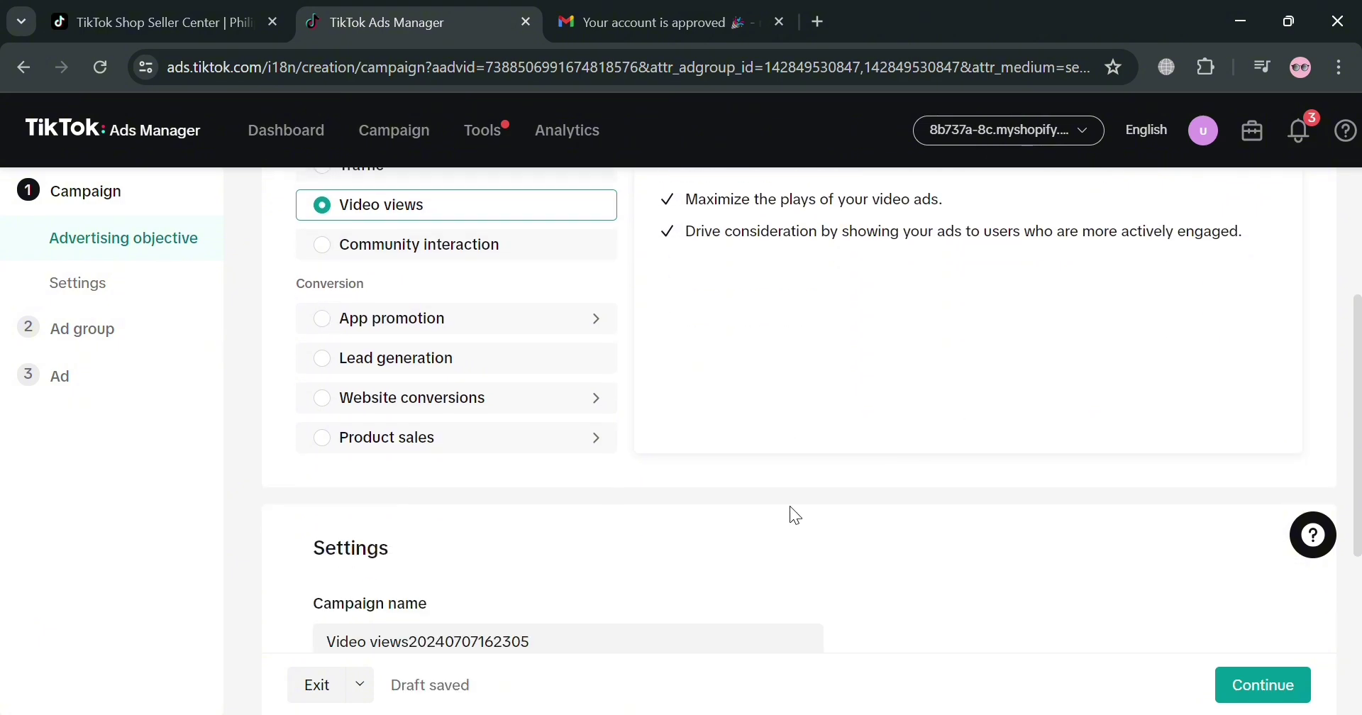
{"action": "left_click", "coordinate": [346, 372]}
{"action": "scroll", "coordinate": [346, 372], "scroll_direction": "up", "scroll_amount": 2}
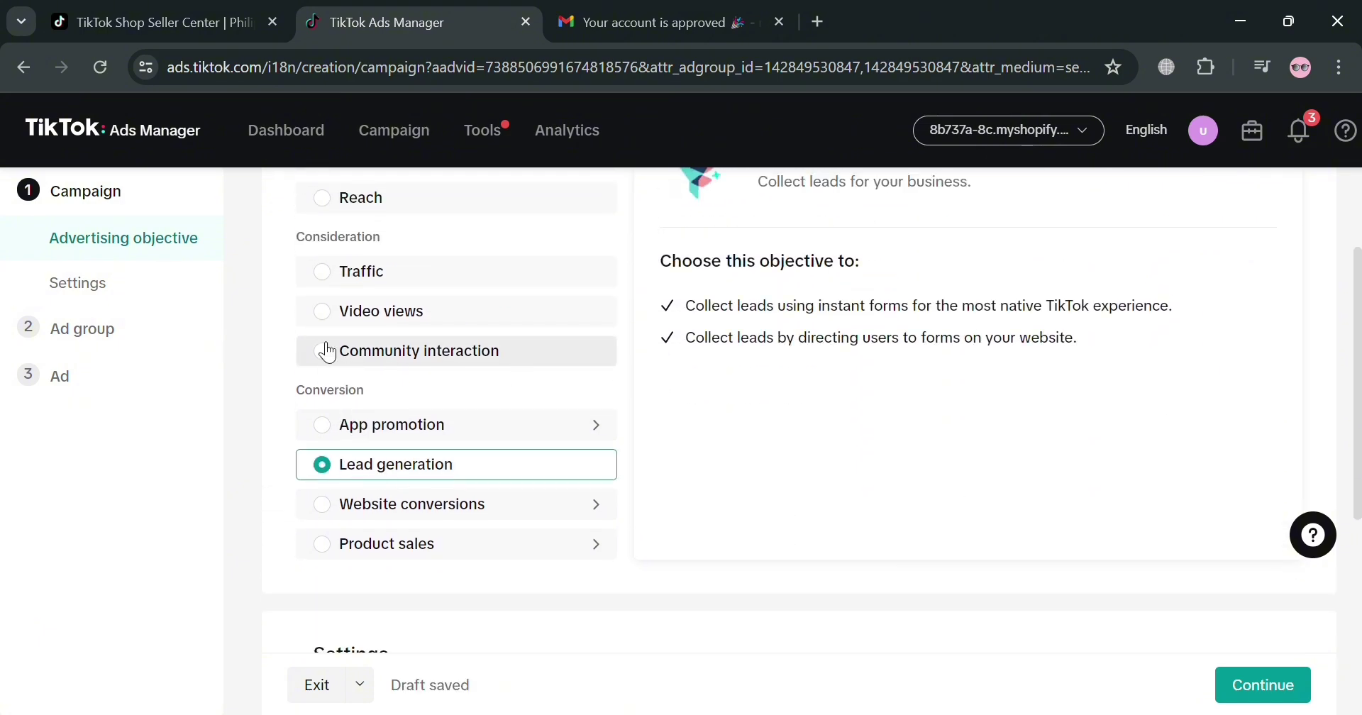
{"action": "scroll", "coordinate": [1033, 523], "scroll_direction": "down", "scroll_amount": 5}
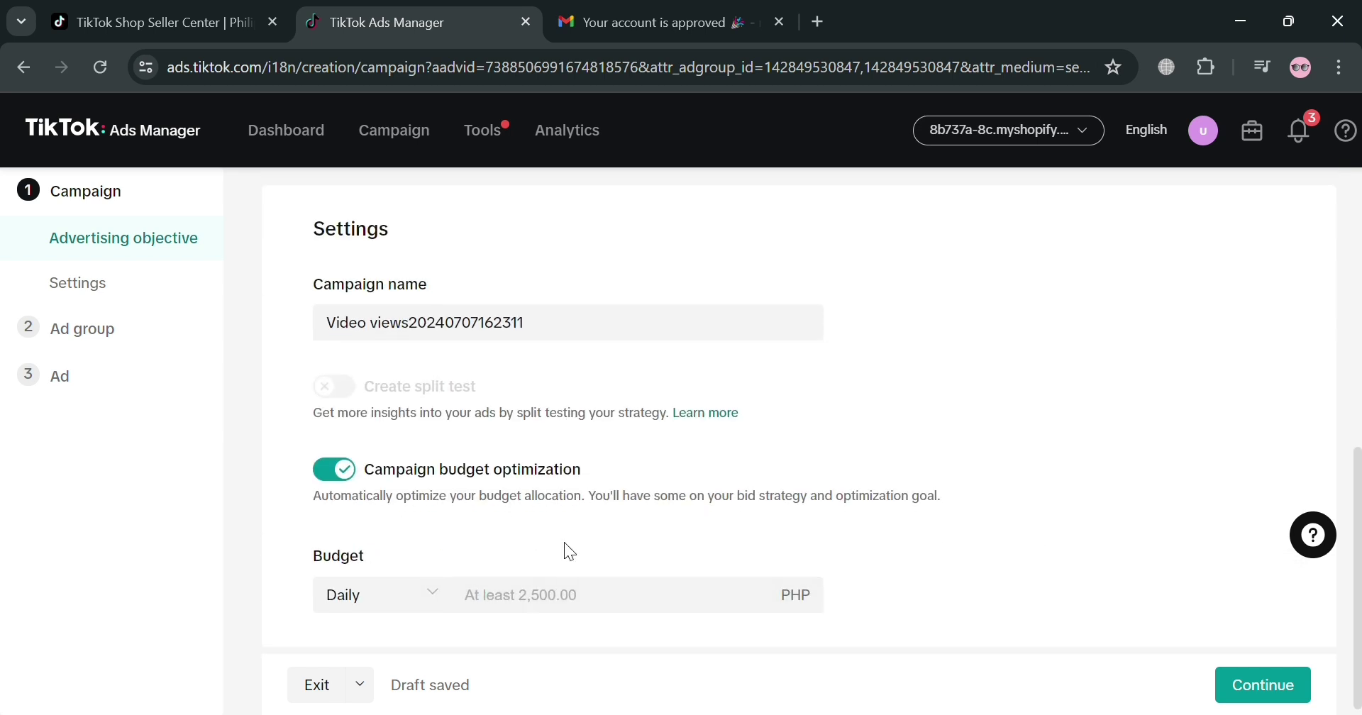
{"action": "scroll", "coordinate": [620, 501], "scroll_direction": "down", "scroll_amount": 1}
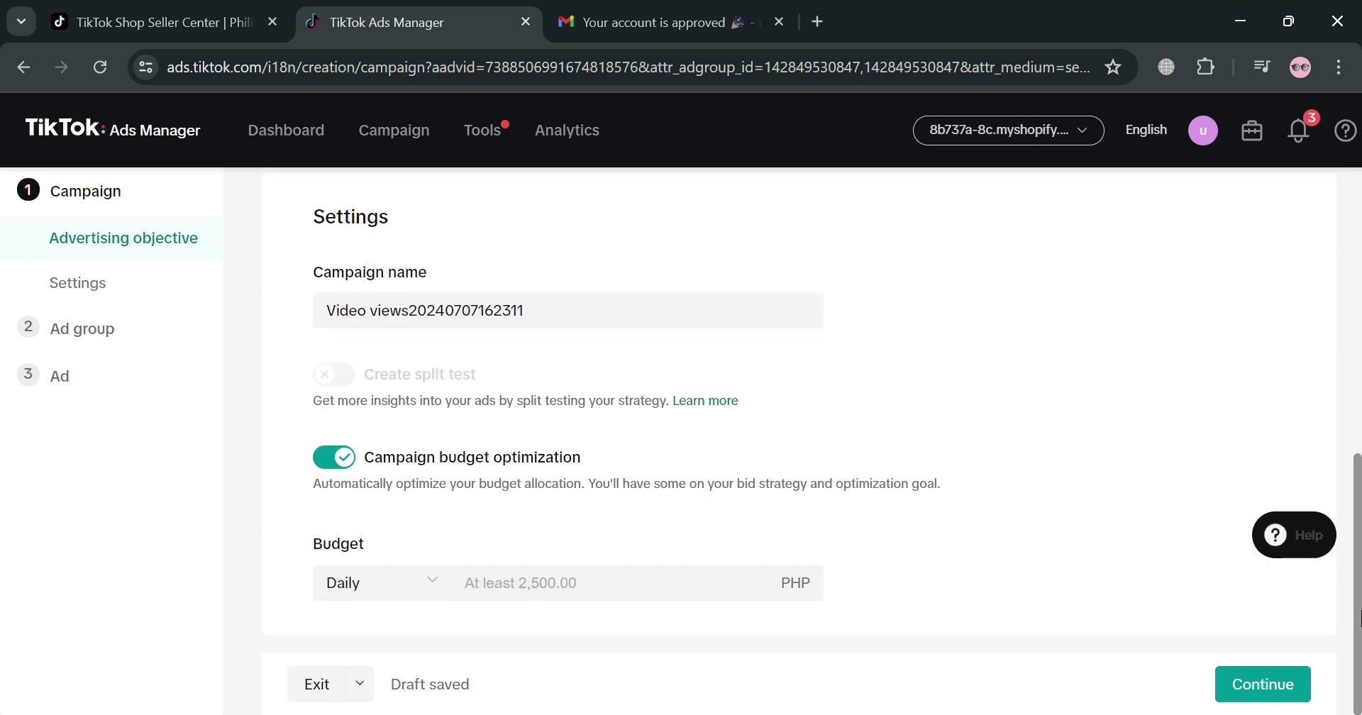
{"action": "left_click", "coordinate": [1246, 688]}
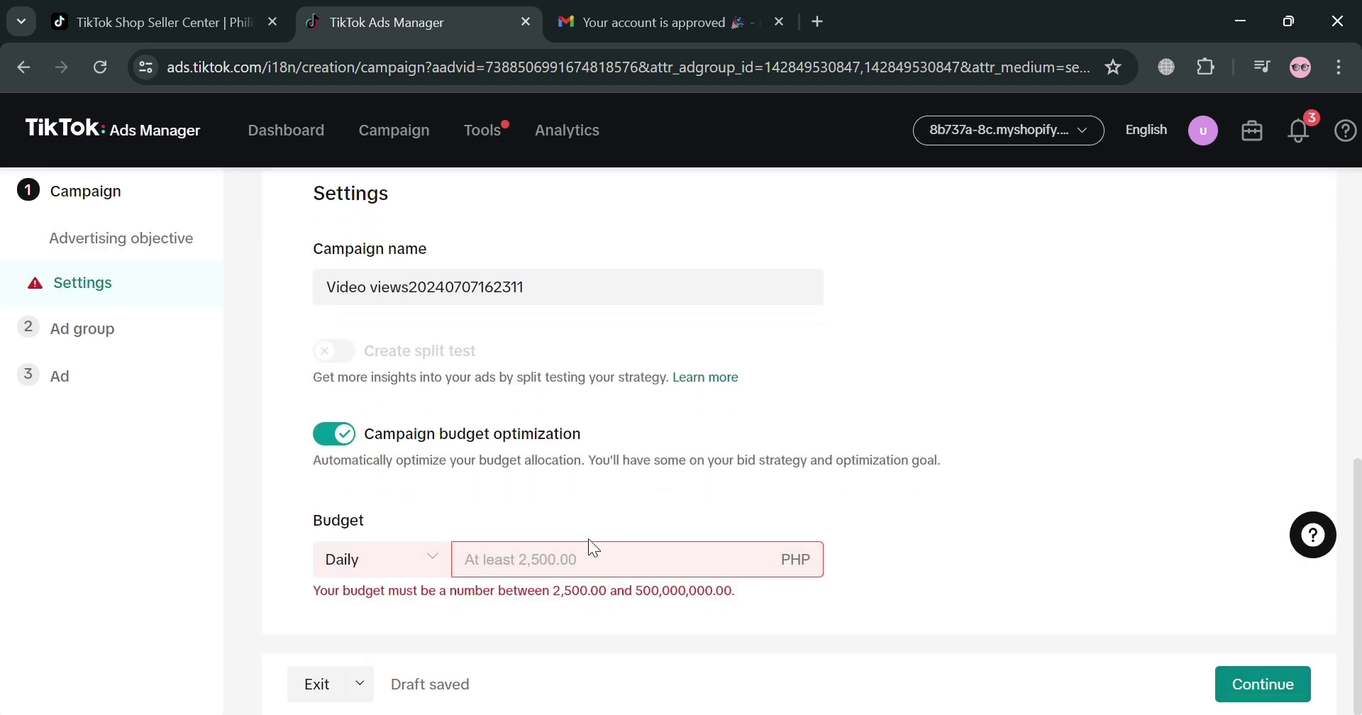
Set the campaign's daily budget to 2,500 PHP and continue to the ad group
{"action": "left_click", "coordinate": [616, 568]}
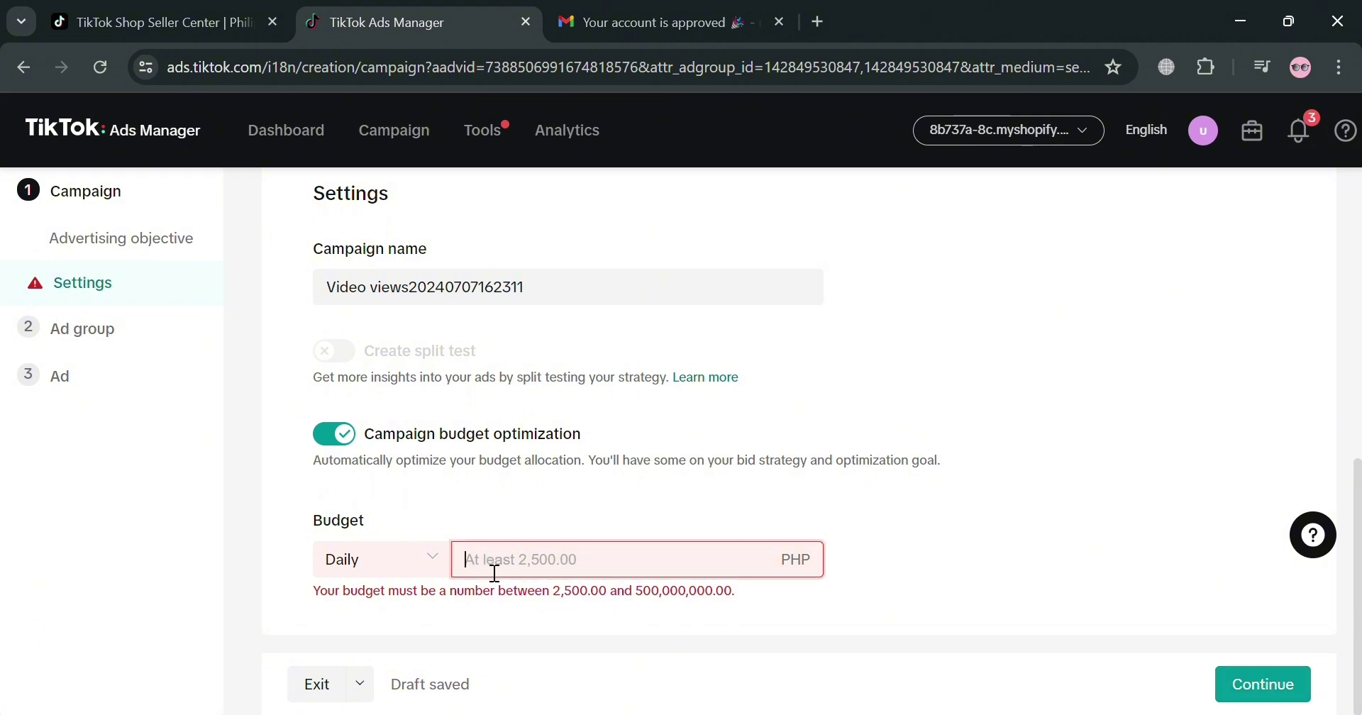
{"action": "type", "text": "2,50"}
{"action": "type", "text": "00"}
{"action": "left_click", "coordinate": [1248, 682]}
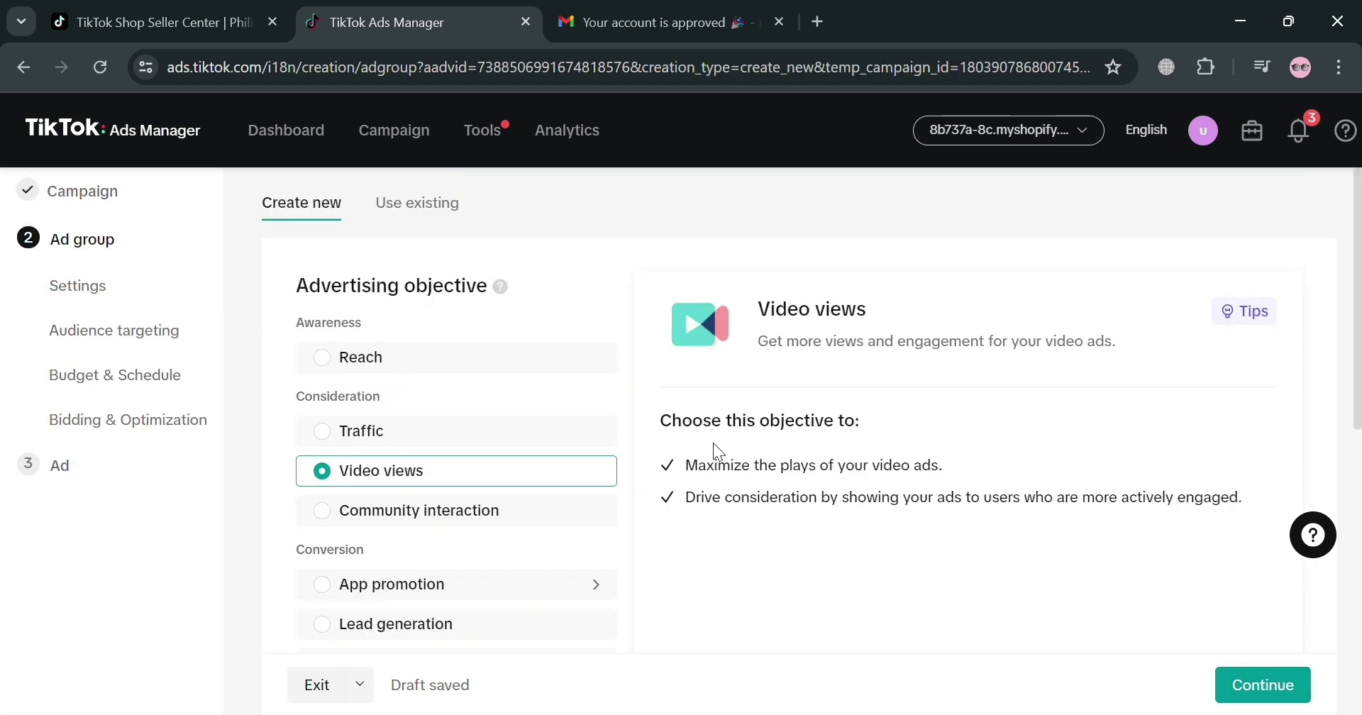
Return to the Seller Center homepage and expand the Apps & Services section
{"action": "left_click", "coordinate": [163, 22]}
{"action": "scroll", "coordinate": [100, 441], "scroll_direction": "down", "scroll_amount": 2}
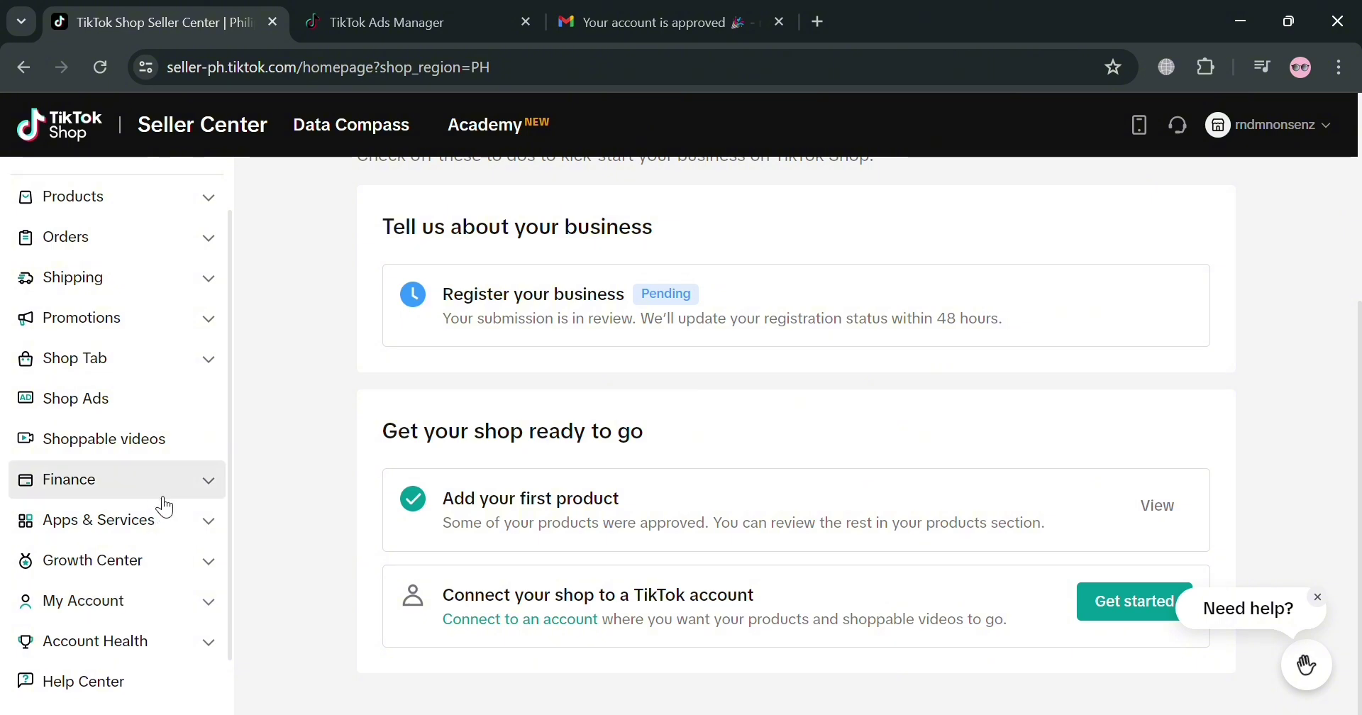
{"action": "left_click", "coordinate": [178, 529]}
In the App store, filter to WooCommerce apps and start installing Abit - Shop Global
{"action": "left_click", "coordinate": [155, 567]}
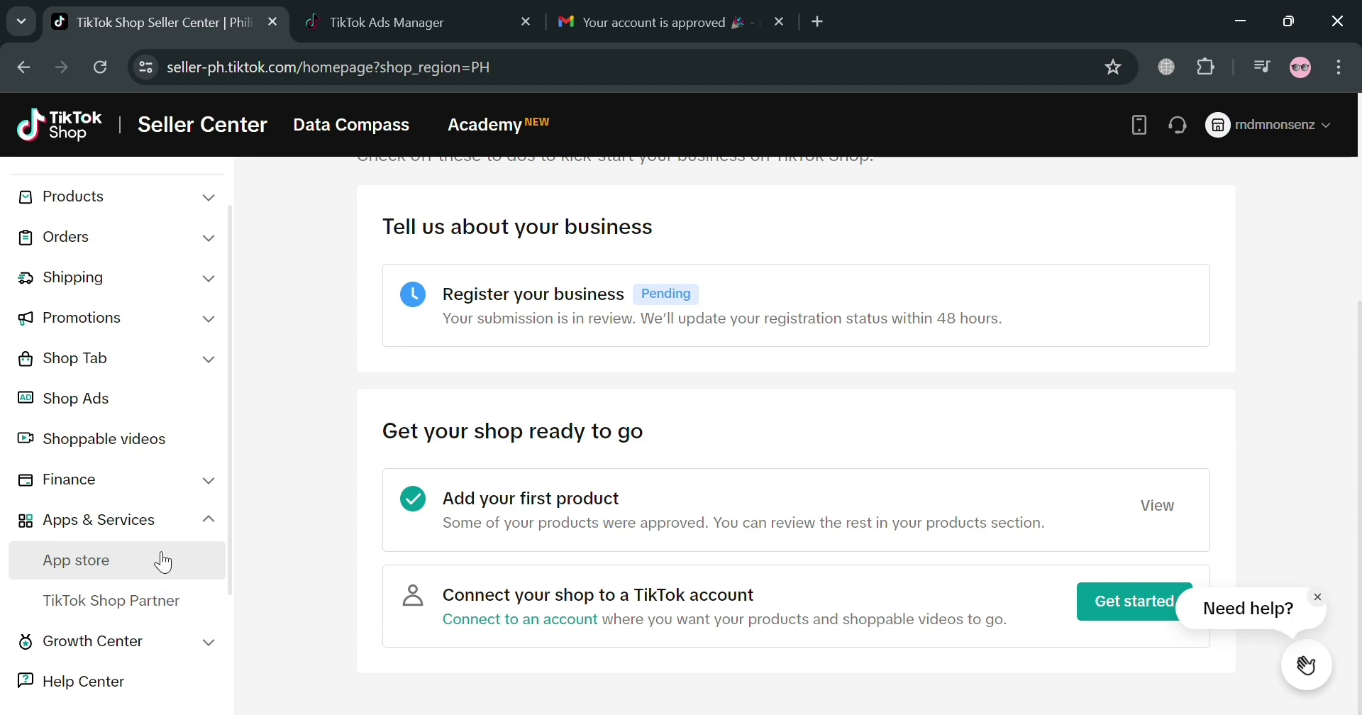
{"action": "left_click", "coordinate": [151, 566]}
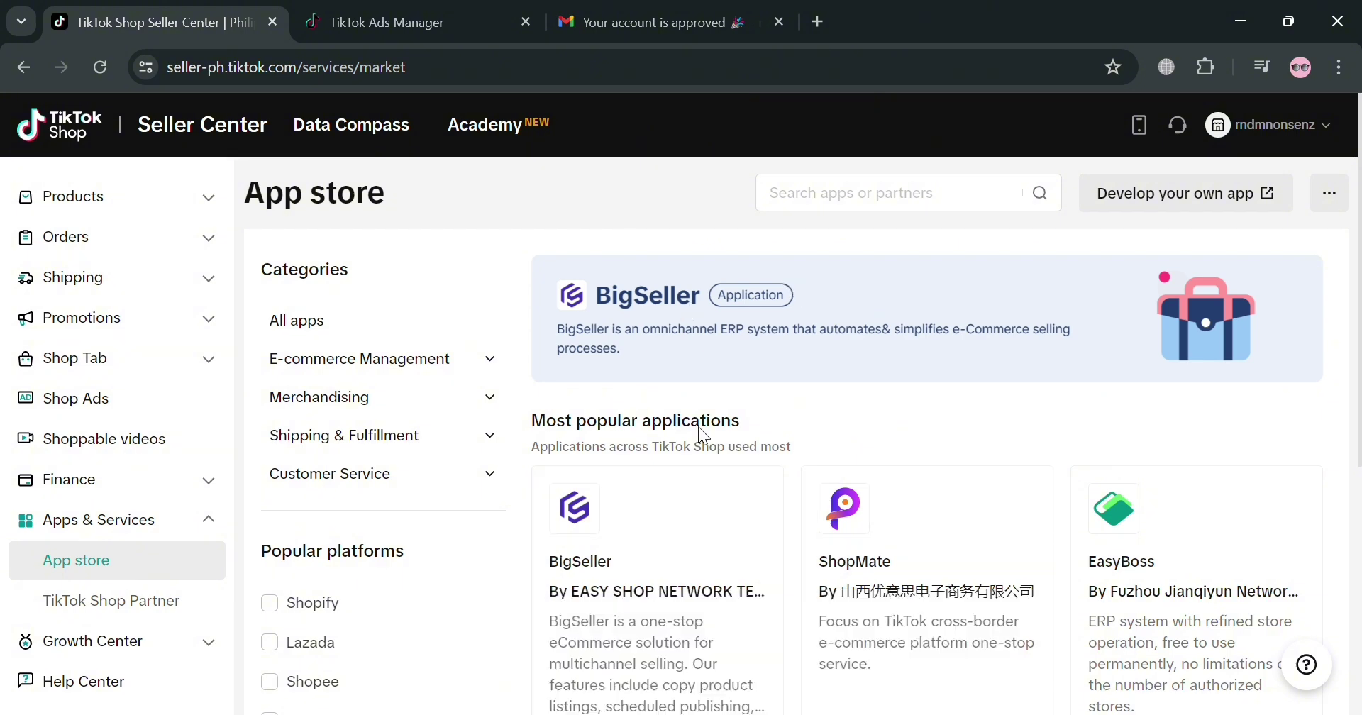
{"action": "scroll", "coordinate": [922, 582], "scroll_direction": "down", "scroll_amount": 5}
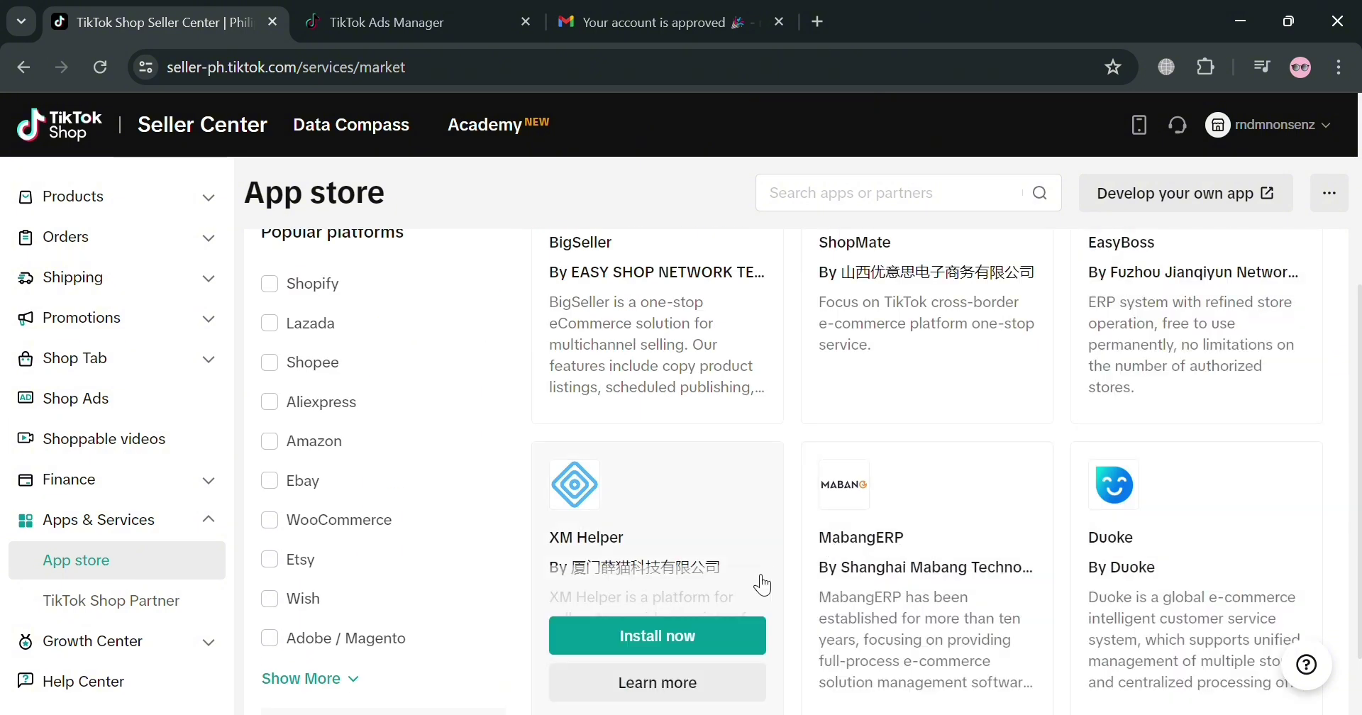
{"action": "scroll", "coordinate": [554, 586], "scroll_direction": "up", "scroll_amount": 5}
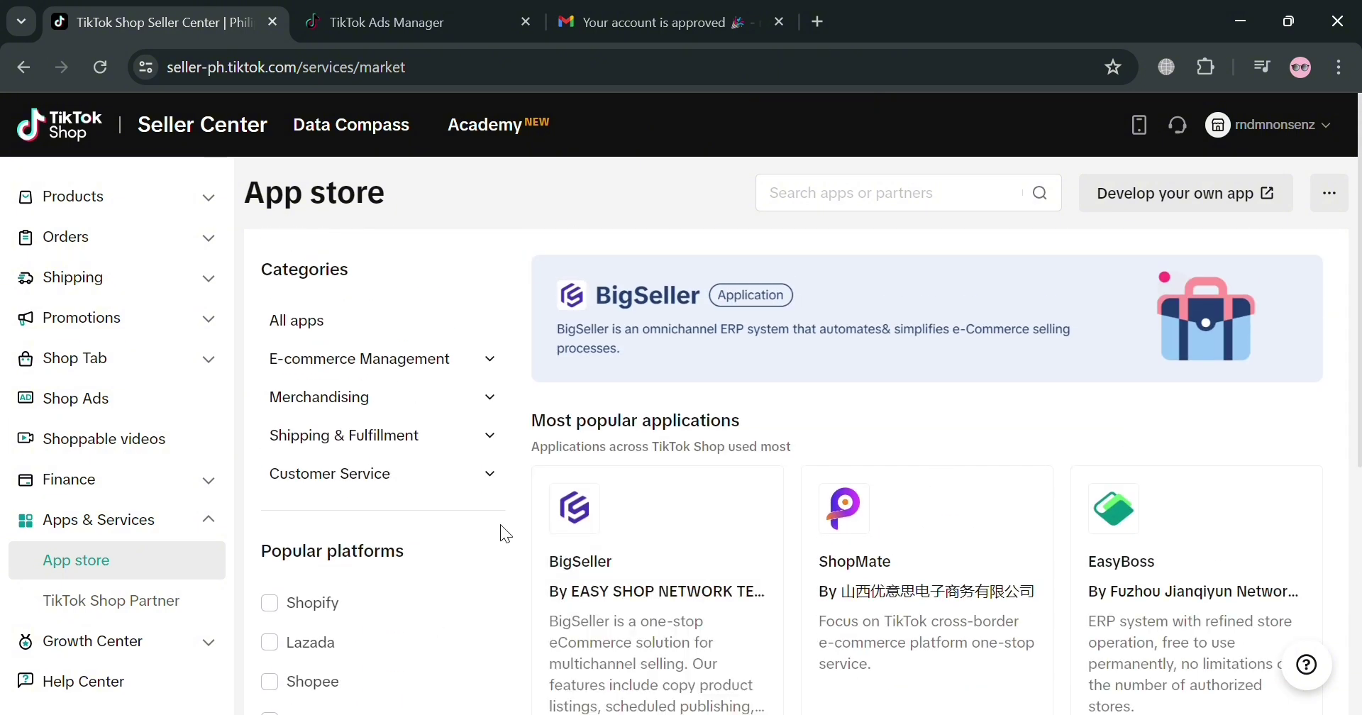
{"action": "scroll", "coordinate": [438, 554], "scroll_direction": "down", "scroll_amount": 4}
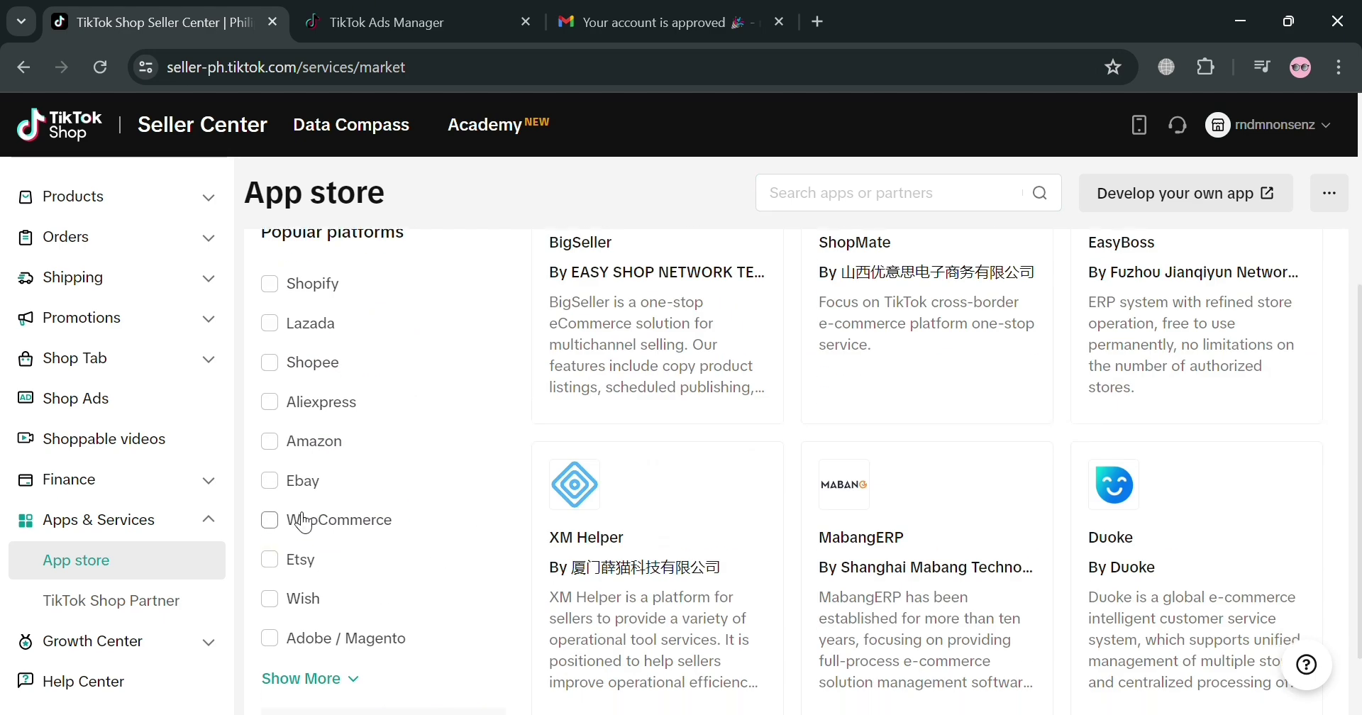
{"action": "left_click", "coordinate": [281, 526]}
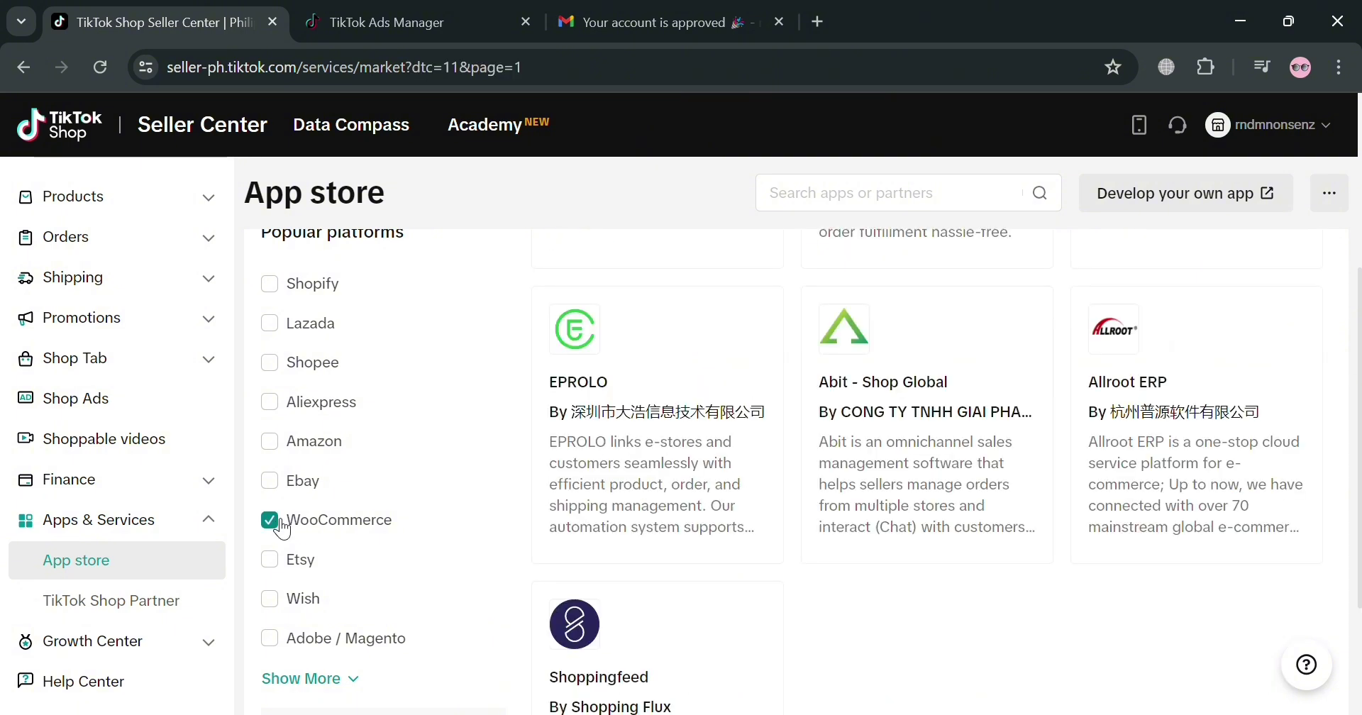
{"action": "scroll", "coordinate": [816, 508], "scroll_direction": "down", "scroll_amount": 3}
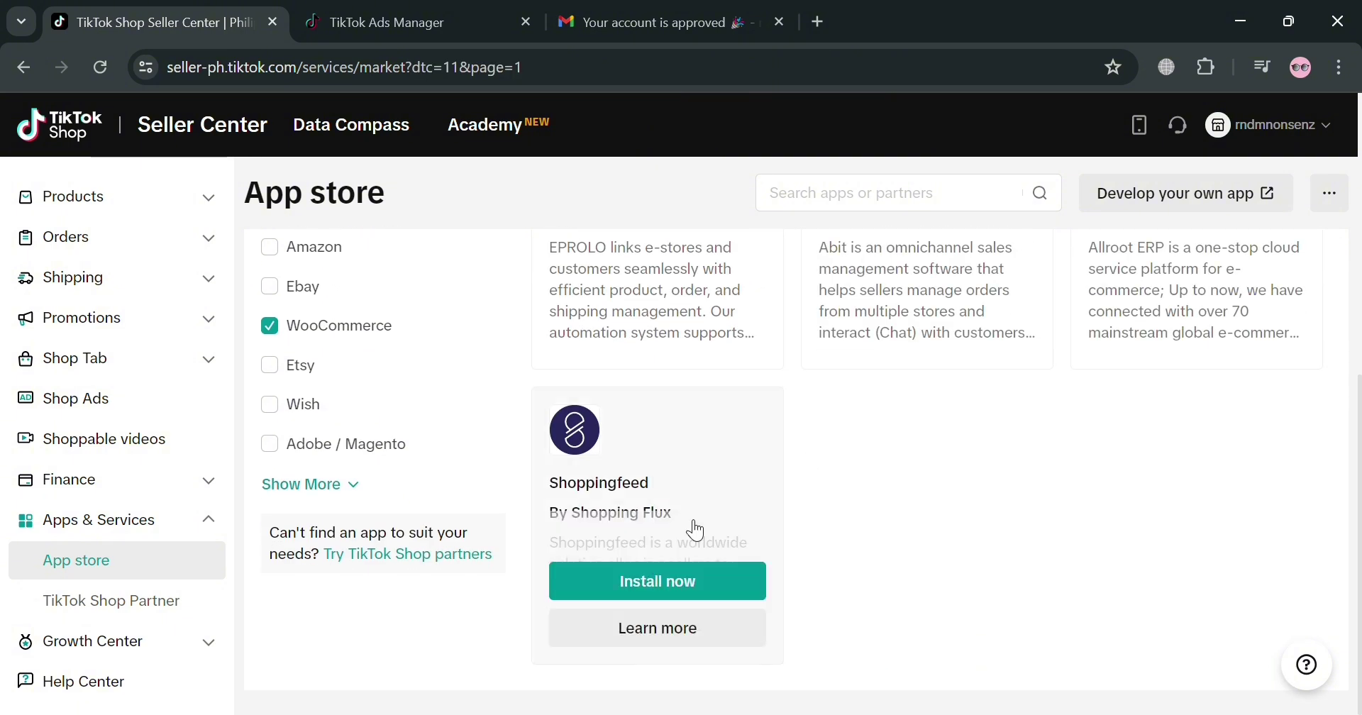
{"action": "scroll", "coordinate": [692, 525], "scroll_direction": "up", "scroll_amount": 3}
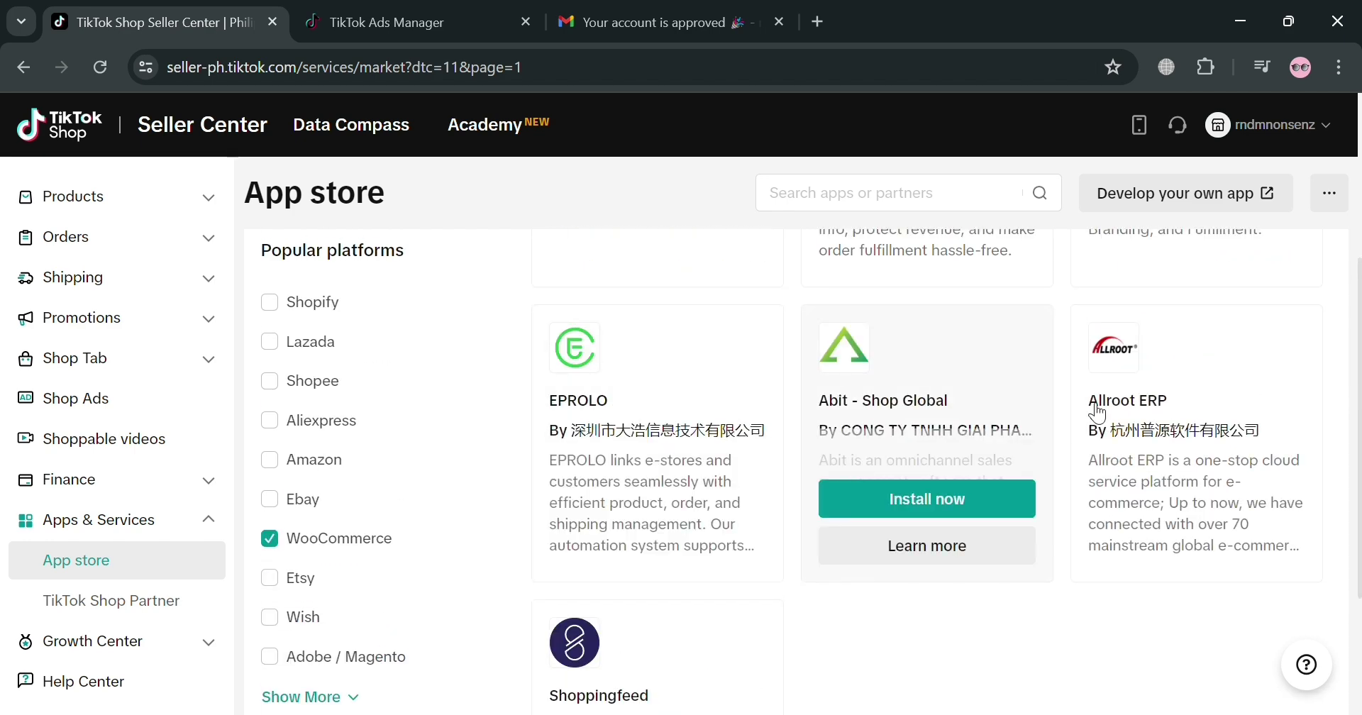
{"action": "left_click", "coordinate": [948, 500]}
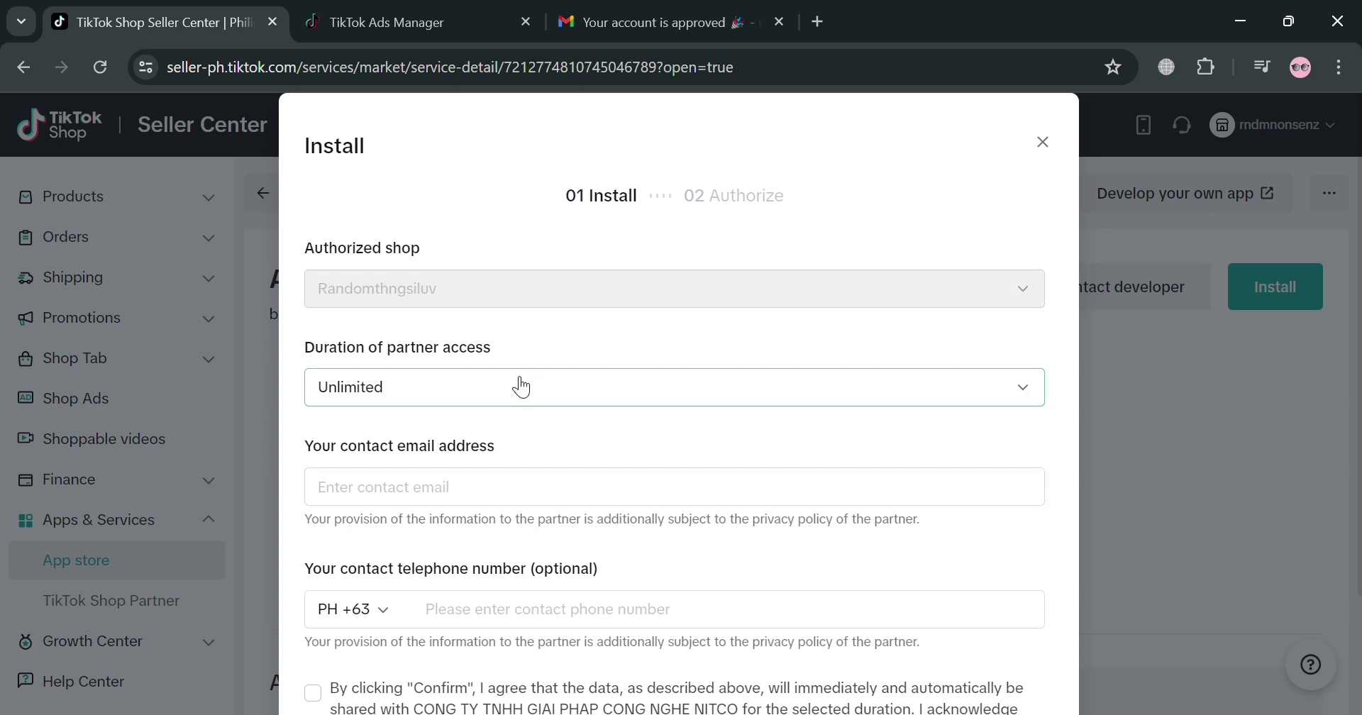
Keep the partner access duration at Unlimited and autofill the contact email
{"action": "scroll", "coordinate": [625, 240], "scroll_direction": "down", "scroll_amount": 2}
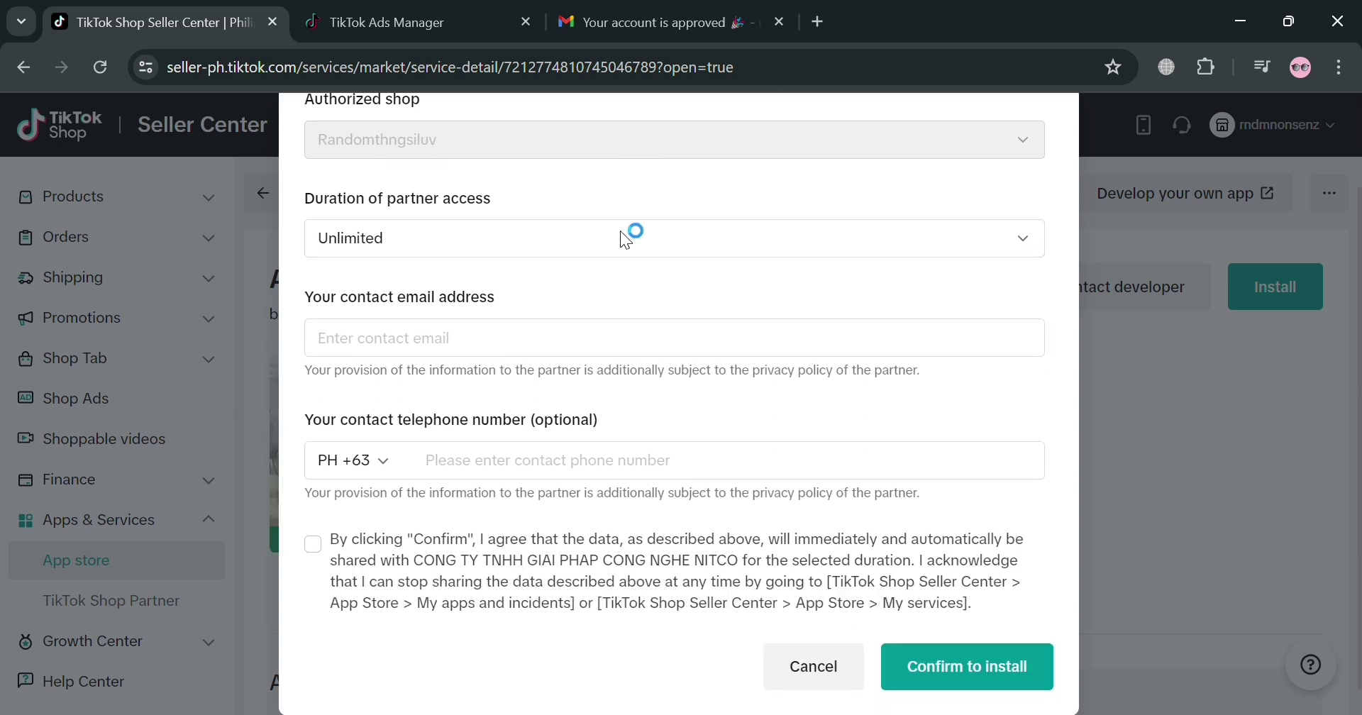
{"action": "left_click", "coordinate": [526, 251]}
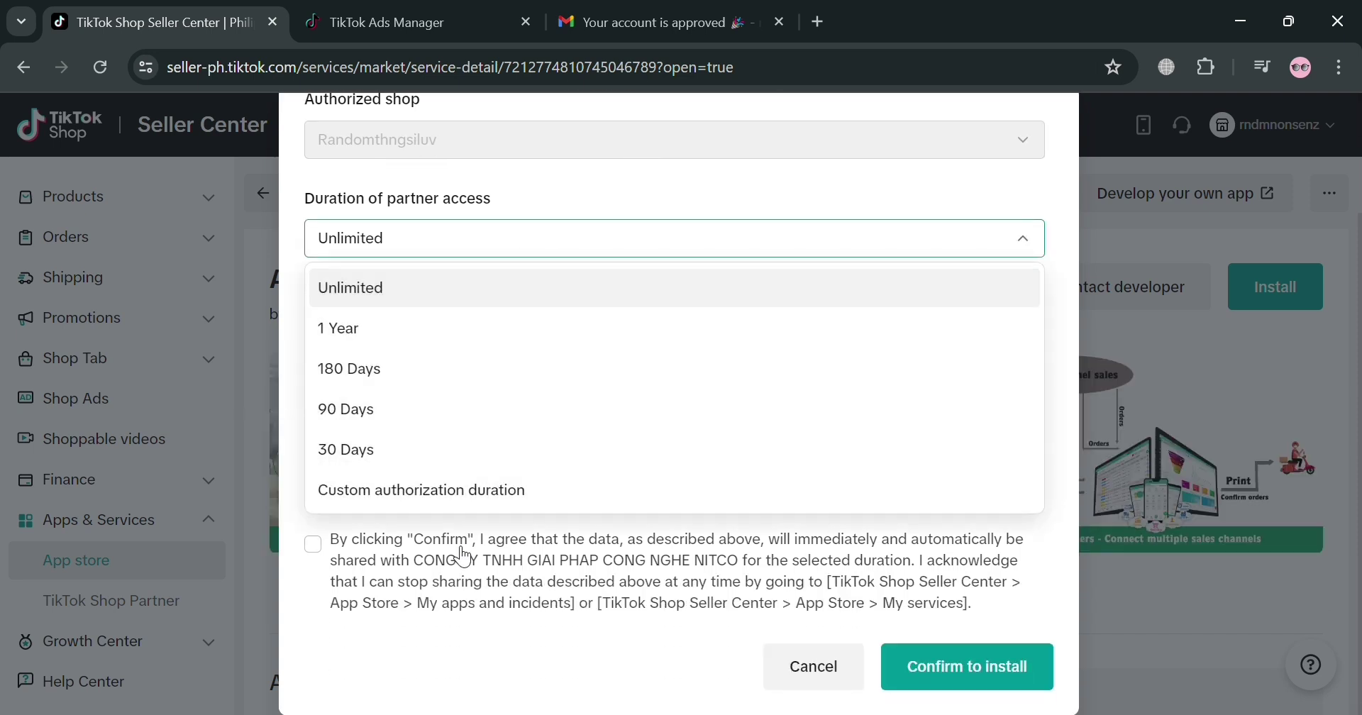
{"action": "left_click", "coordinate": [713, 282]}
{"action": "left_click", "coordinate": [699, 347]}
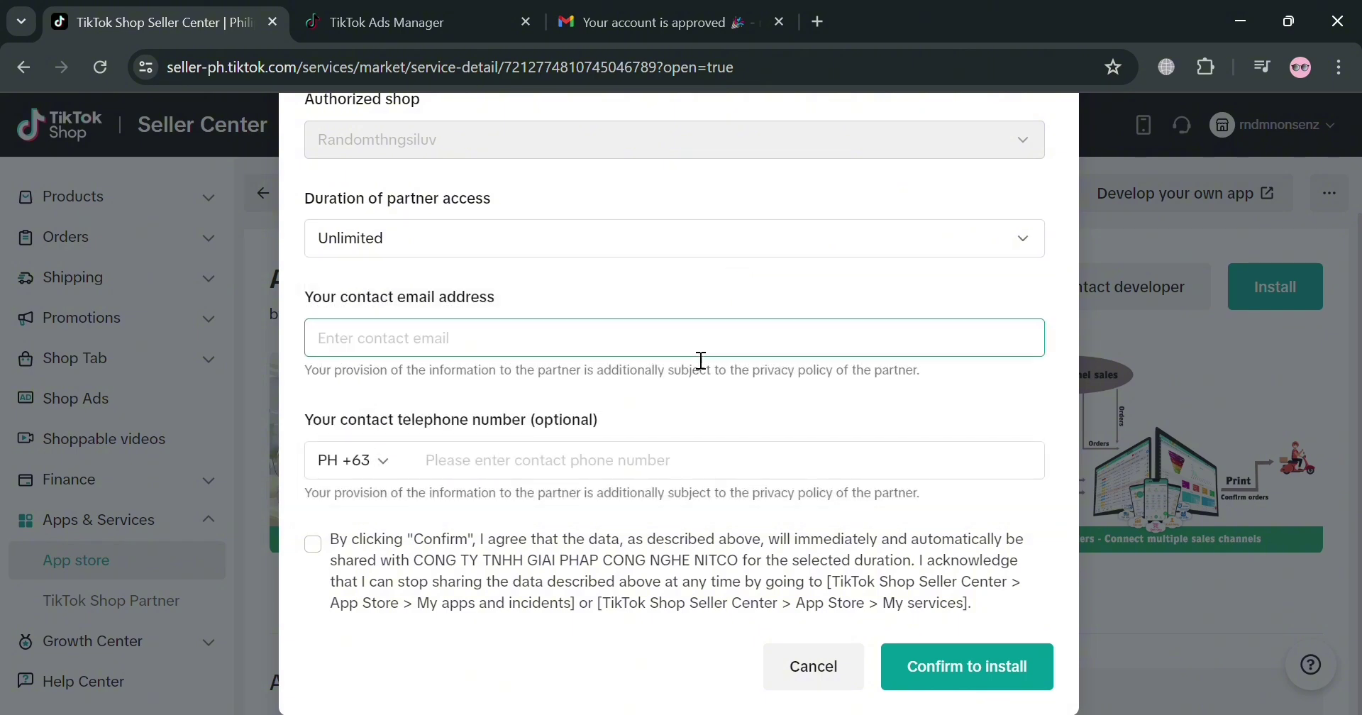
{"action": "left_click", "coordinate": [613, 405]}
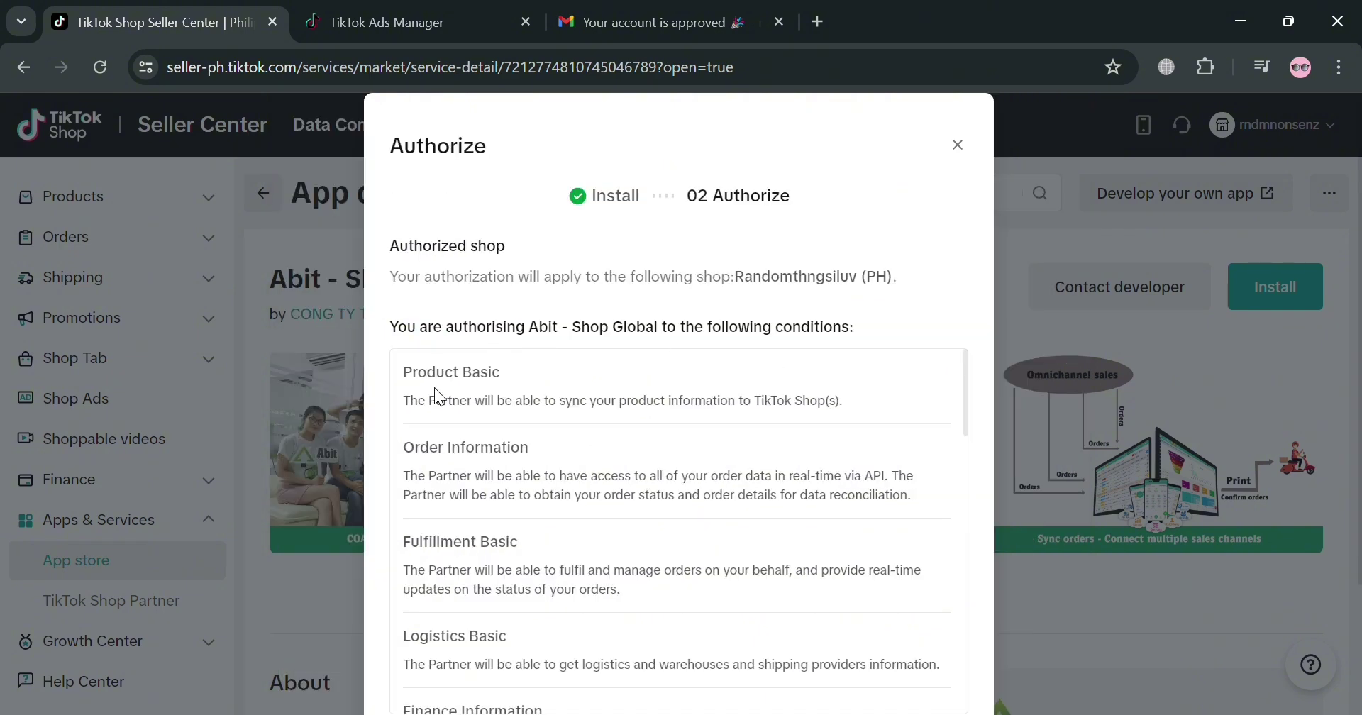
Read through Abit - Shop Global's access conditions and authorize them
{"action": "scroll", "coordinate": [639, 586], "scroll_direction": "down", "scroll_amount": 2}
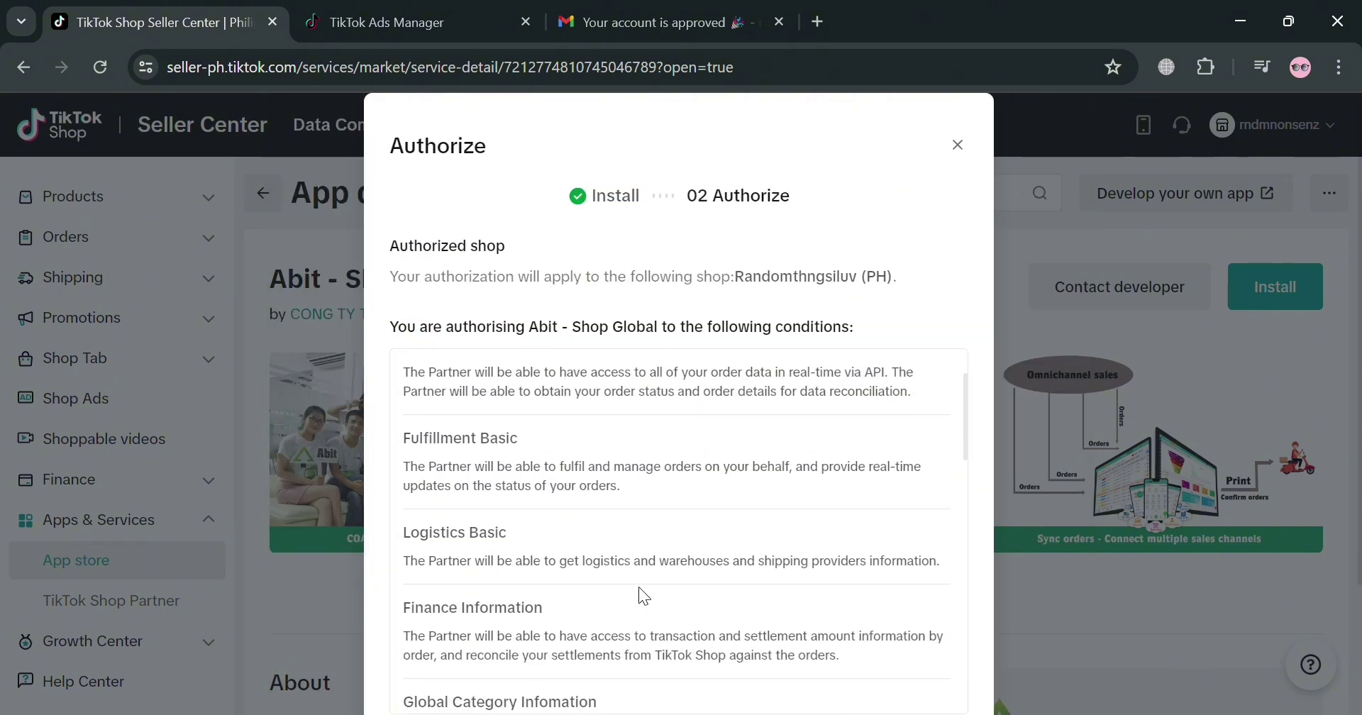
{"action": "scroll", "coordinate": [686, 571], "scroll_direction": "down", "scroll_amount": 5}
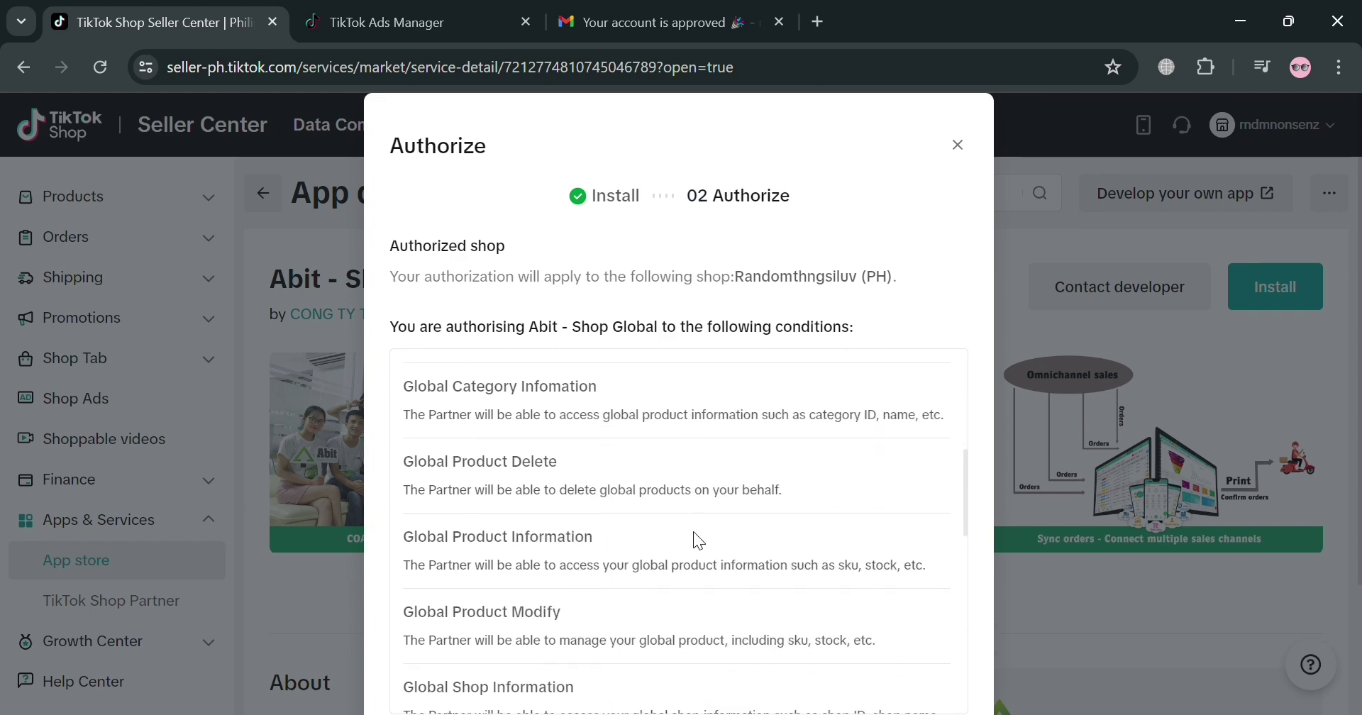
{"action": "scroll", "coordinate": [764, 419], "scroll_direction": "down", "scroll_amount": 2}
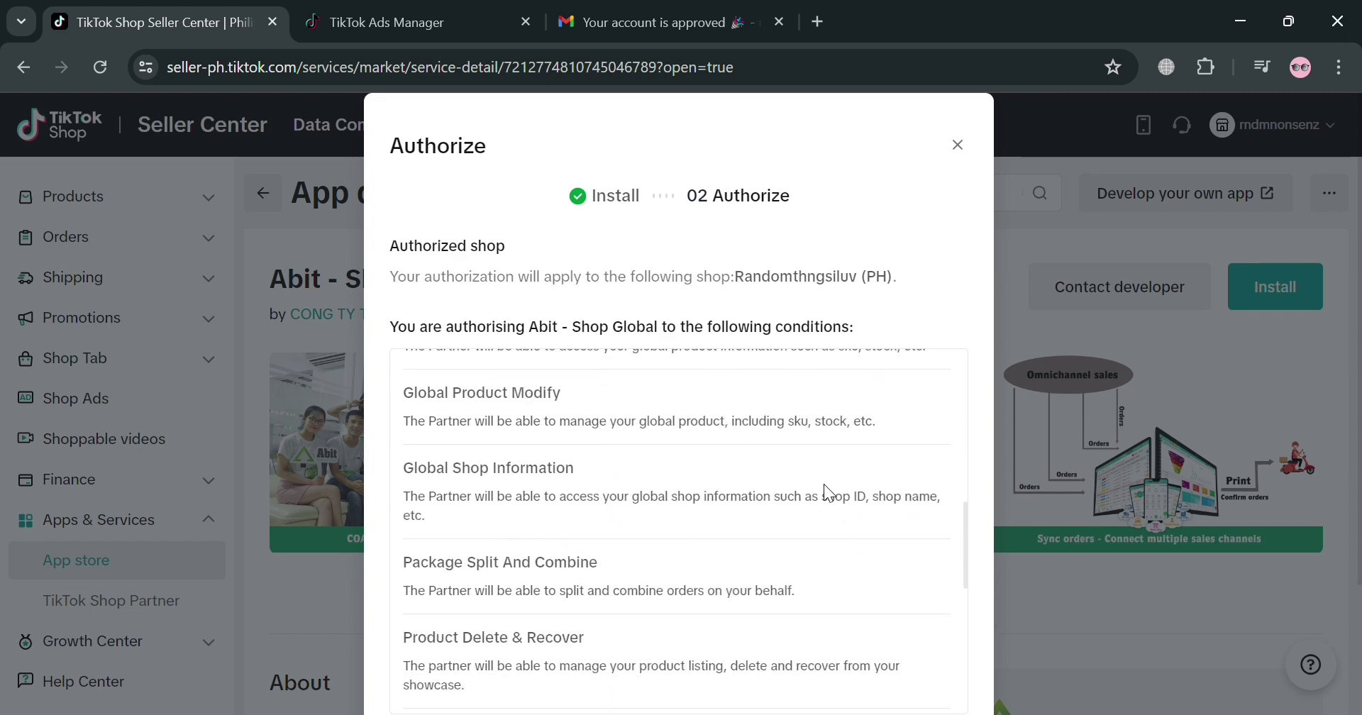
{"action": "scroll", "coordinate": [709, 496], "scroll_direction": "down", "scroll_amount": 6}
{"action": "scroll", "coordinate": [652, 607], "scroll_direction": "down", "scroll_amount": 3}
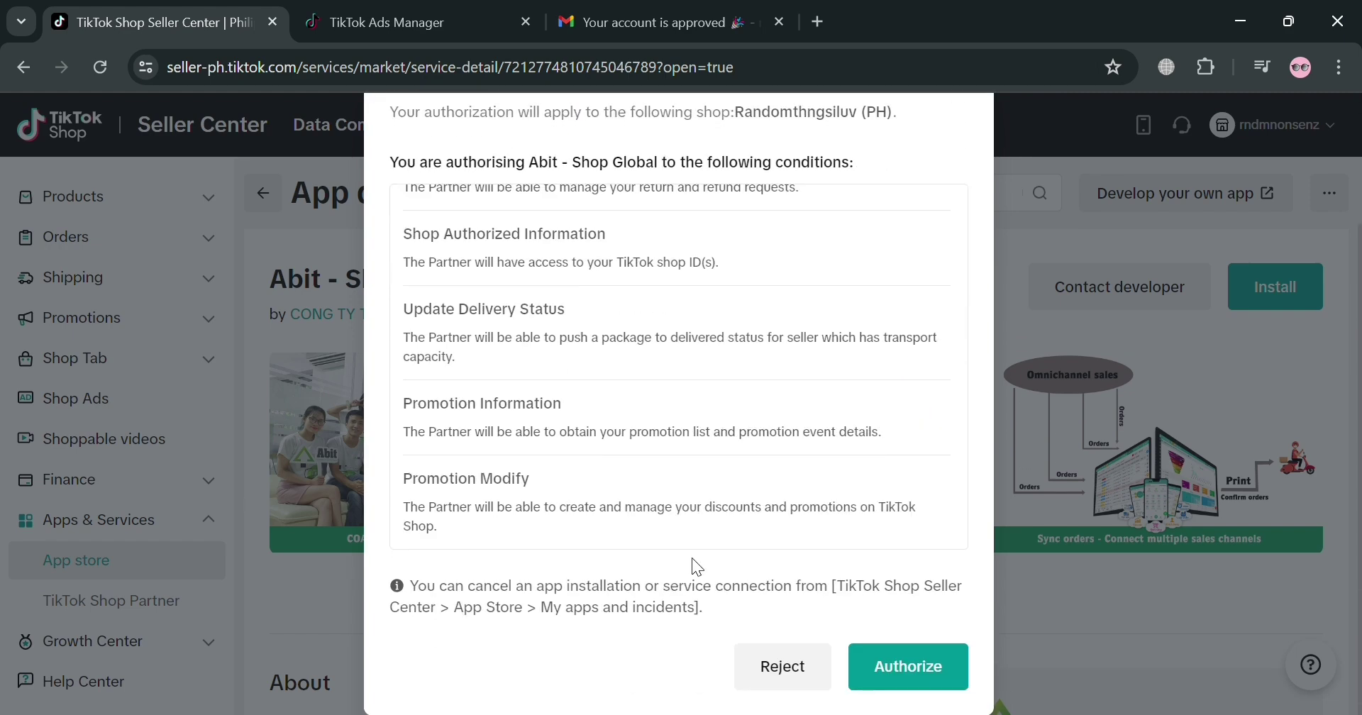
{"action": "left_click", "coordinate": [937, 675]}
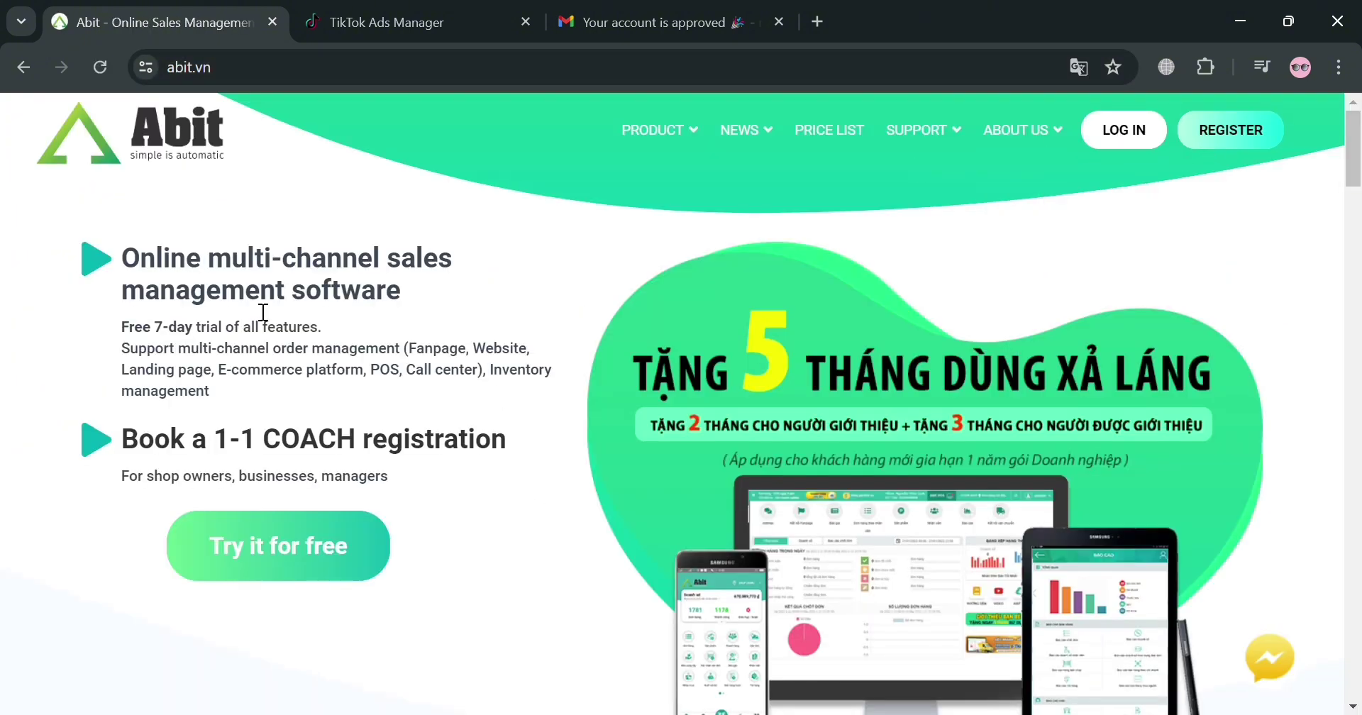
Browse the abit.vn homepage's multi-channel sales features, then open the Abit sign-up form
{"action": "scroll", "coordinate": [344, 431], "scroll_direction": "down", "scroll_amount": 5}
{"action": "scroll", "coordinate": [435, 454], "scroll_direction": "up", "scroll_amount": 5}
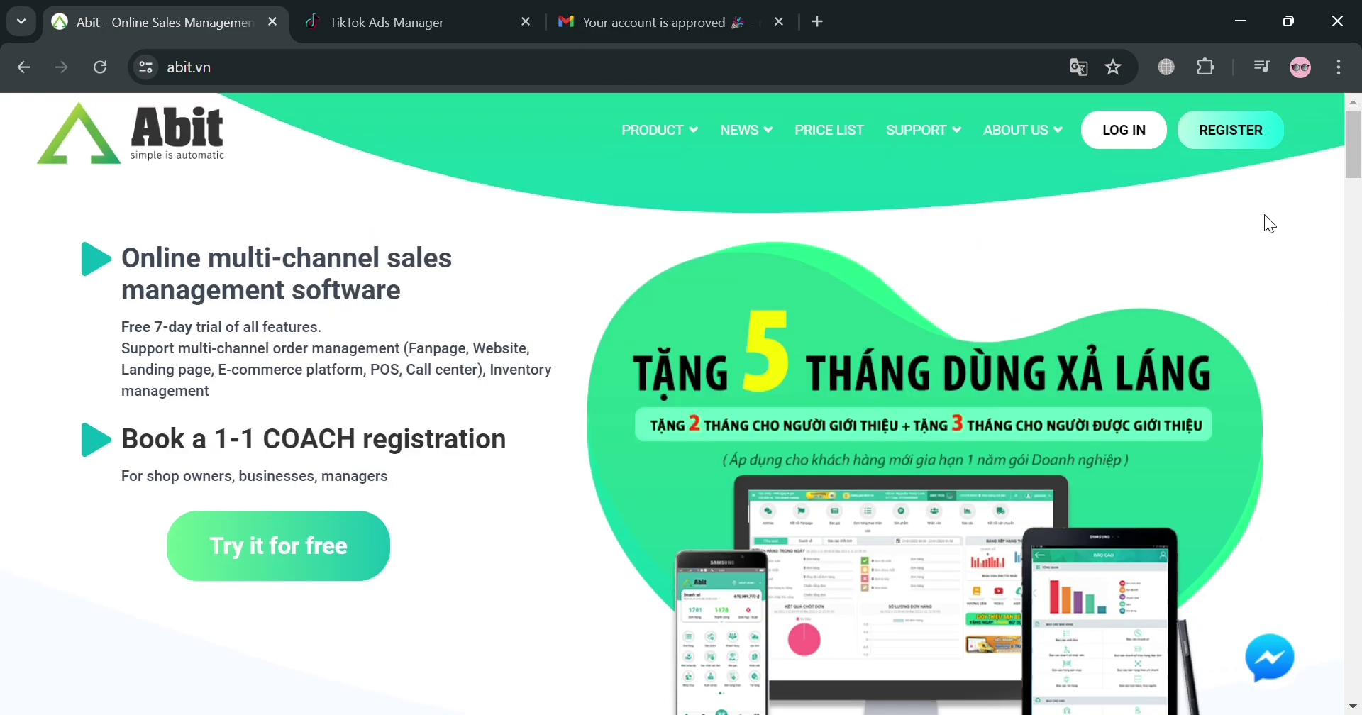
{"action": "scroll", "coordinate": [898, 386], "scroll_direction": "down", "scroll_amount": 20}
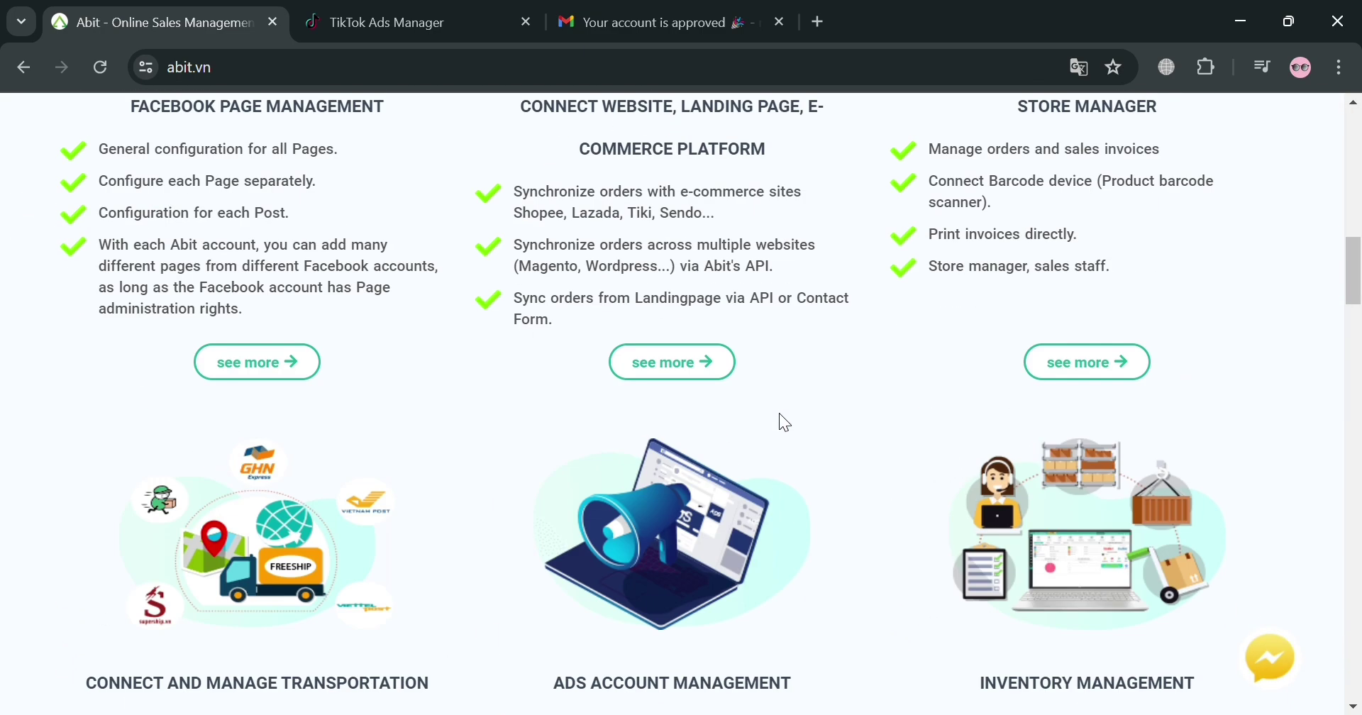
{"action": "scroll", "coordinate": [781, 422], "scroll_direction": "down", "scroll_amount": 13}
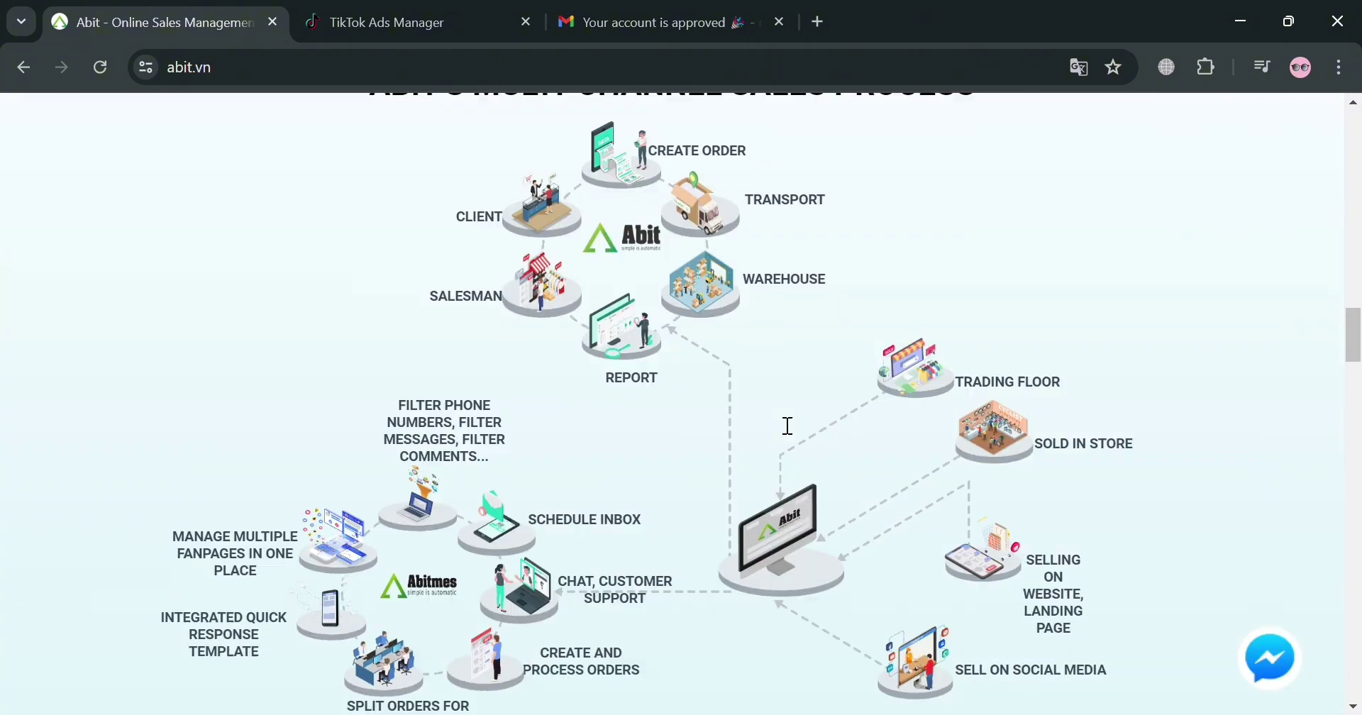
{"action": "scroll", "coordinate": [781, 423], "scroll_direction": "down", "scroll_amount": 16}
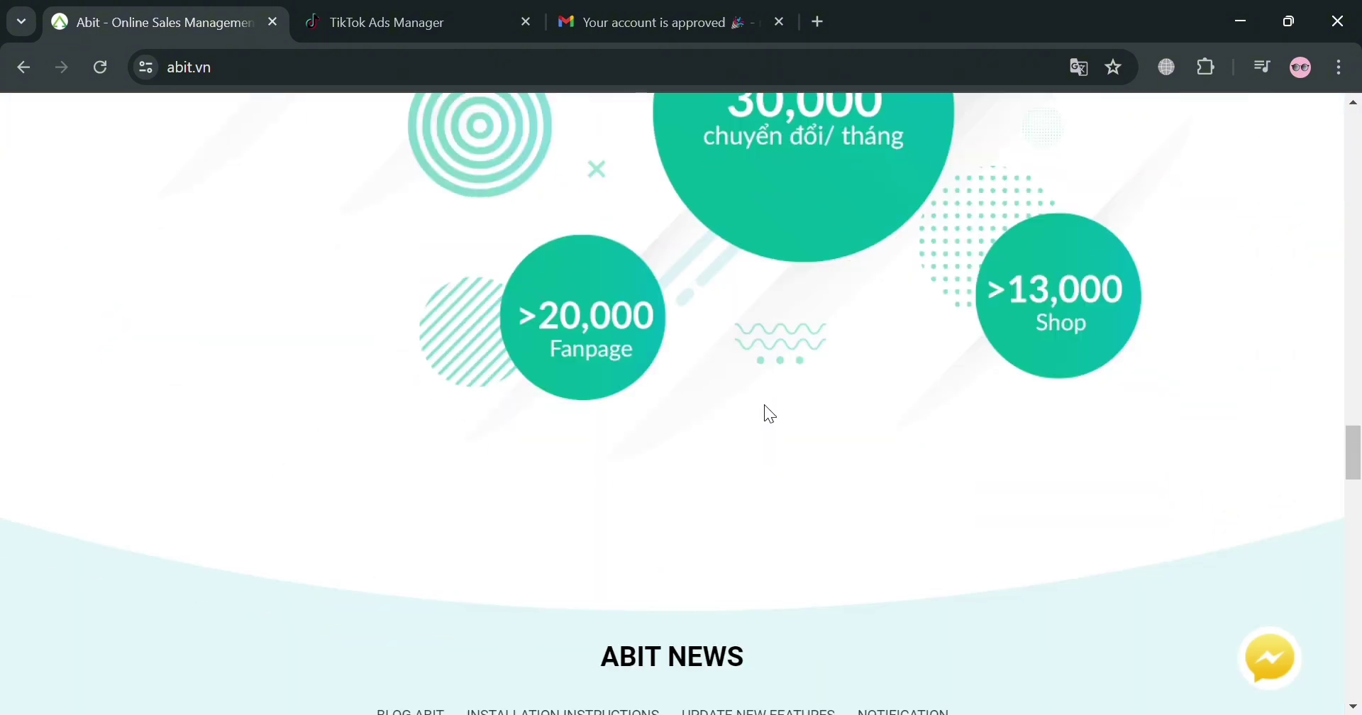
{"action": "scroll", "coordinate": [766, 397], "scroll_direction": "down", "scroll_amount": 12}
{"action": "scroll", "coordinate": [768, 396], "scroll_direction": "up", "scroll_amount": 3}
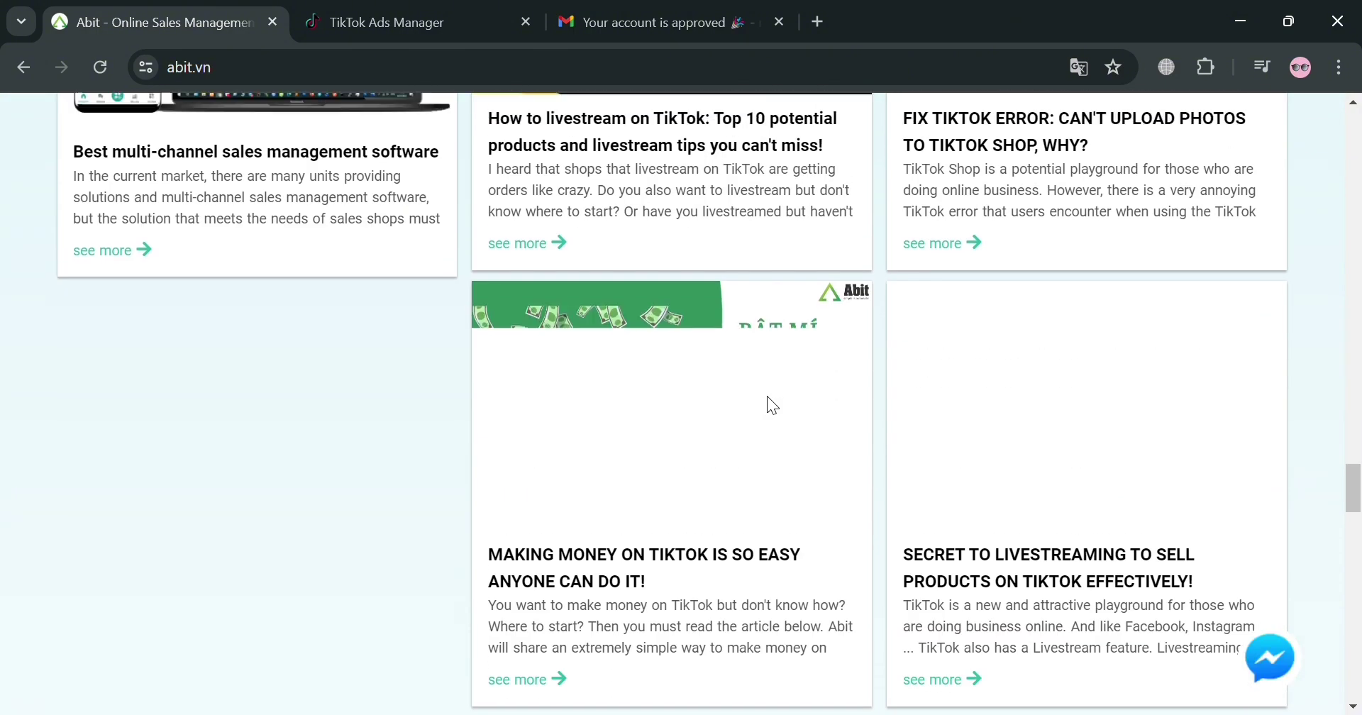
{"action": "scroll", "coordinate": [767, 396], "scroll_direction": "up", "scroll_amount": 20}
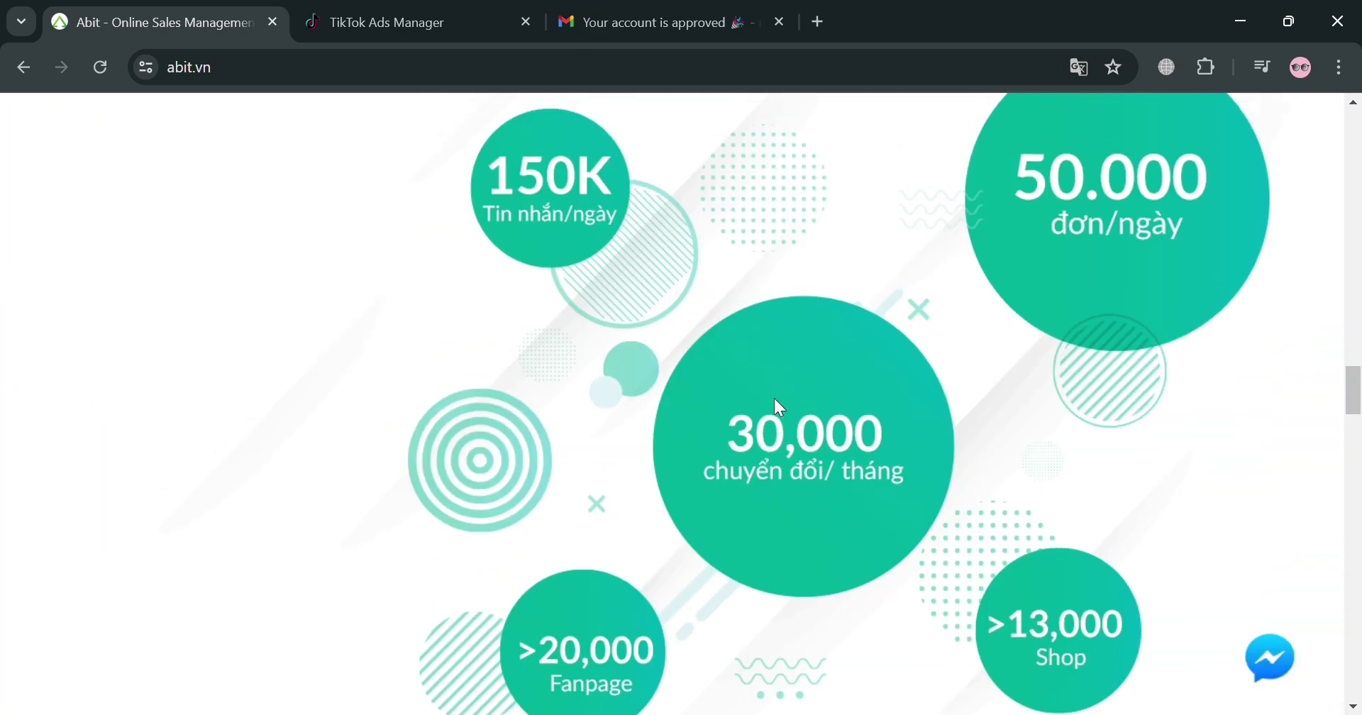
{"action": "scroll", "coordinate": [780, 408], "scroll_direction": "up", "scroll_amount": 8}
{"action": "scroll", "coordinate": [780, 407], "scroll_direction": "down", "scroll_amount": 8}
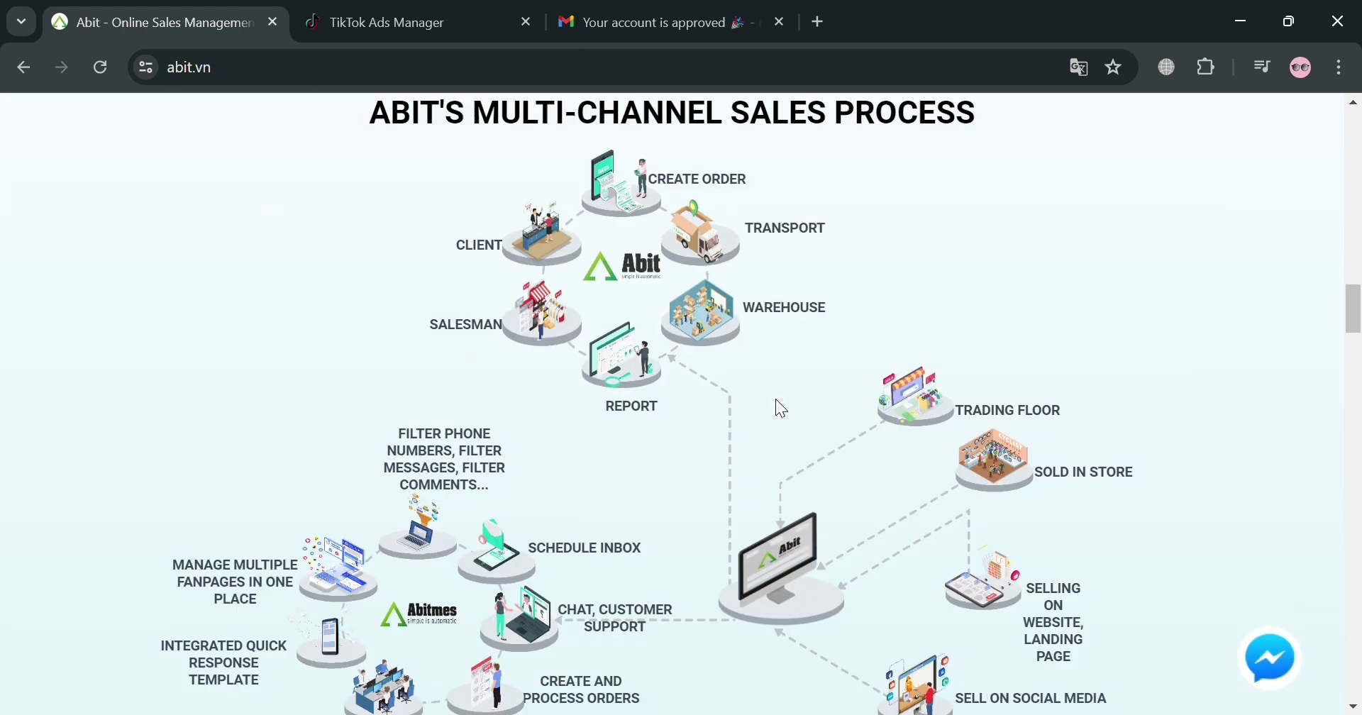
{"action": "scroll", "coordinate": [780, 408], "scroll_direction": "up", "scroll_amount": 3}
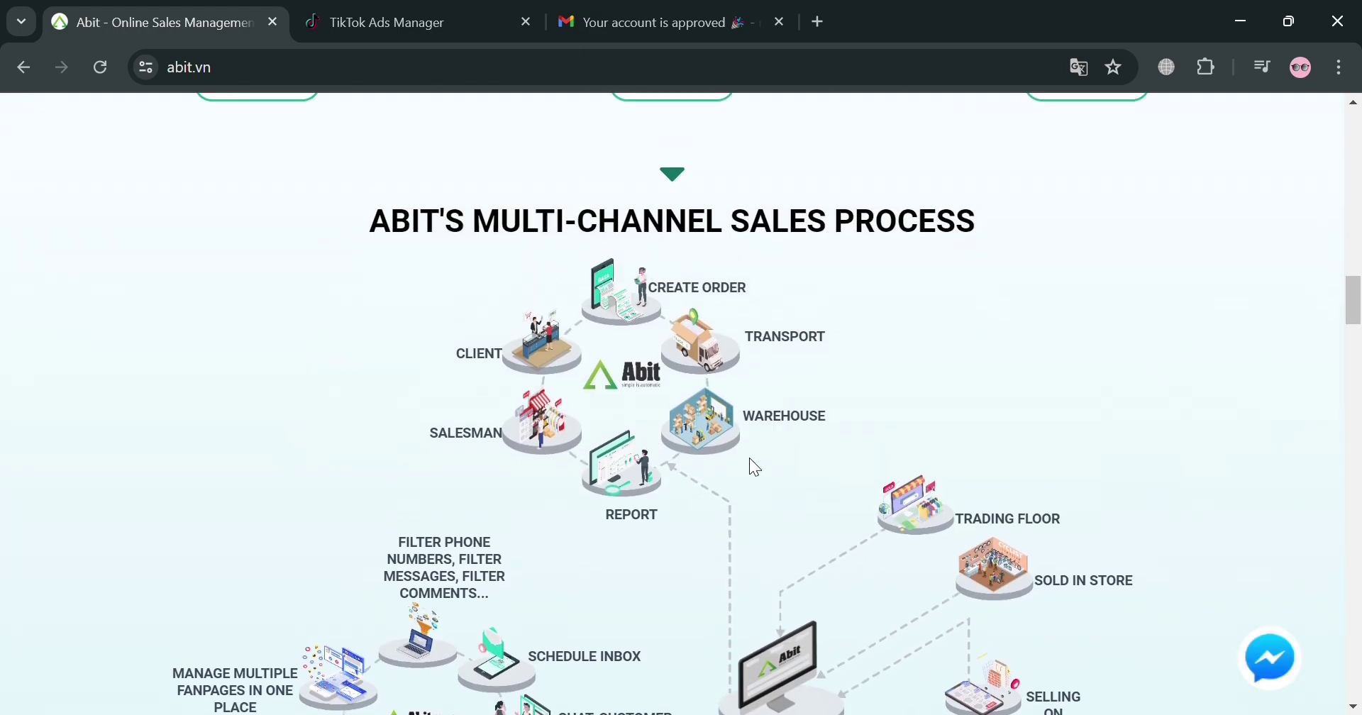
{"action": "scroll", "coordinate": [715, 465], "scroll_direction": "down", "scroll_amount": 1}
{"action": "scroll", "coordinate": [712, 454], "scroll_direction": "up", "scroll_amount": 14}
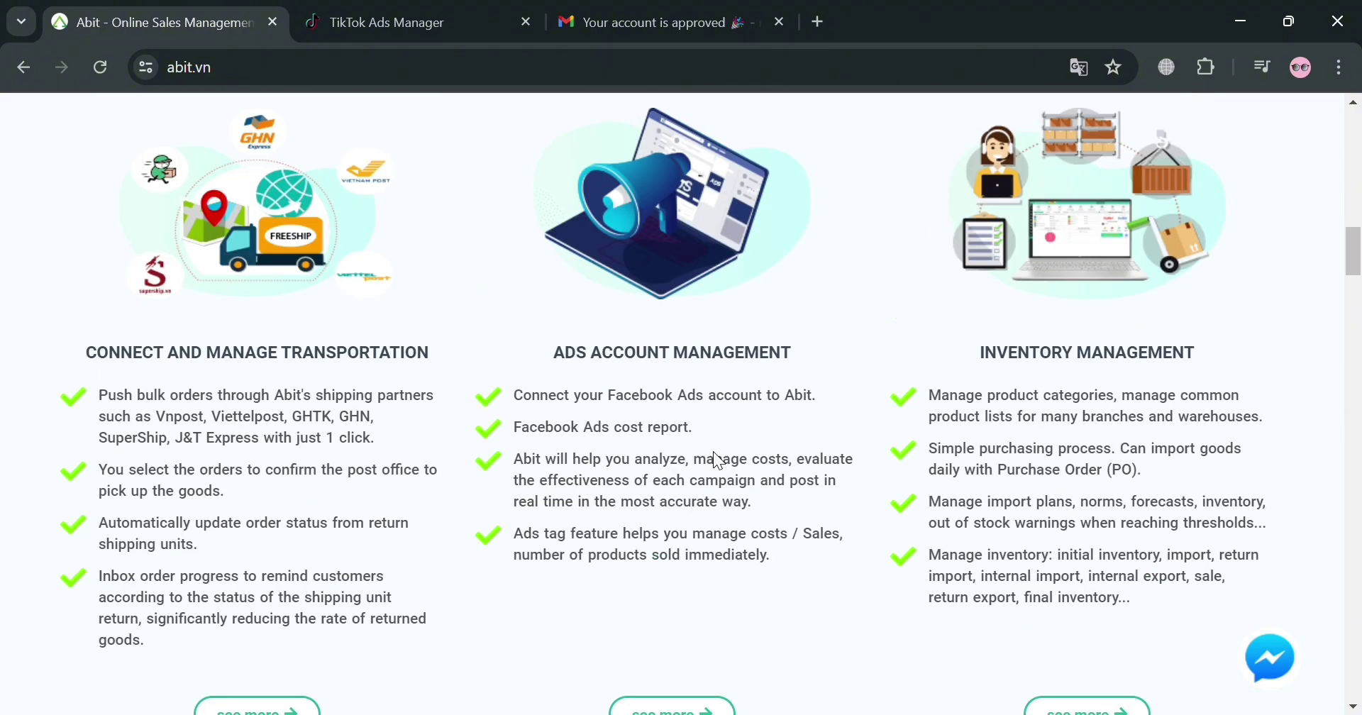
{"action": "scroll", "coordinate": [733, 449], "scroll_direction": "up", "scroll_amount": 10}
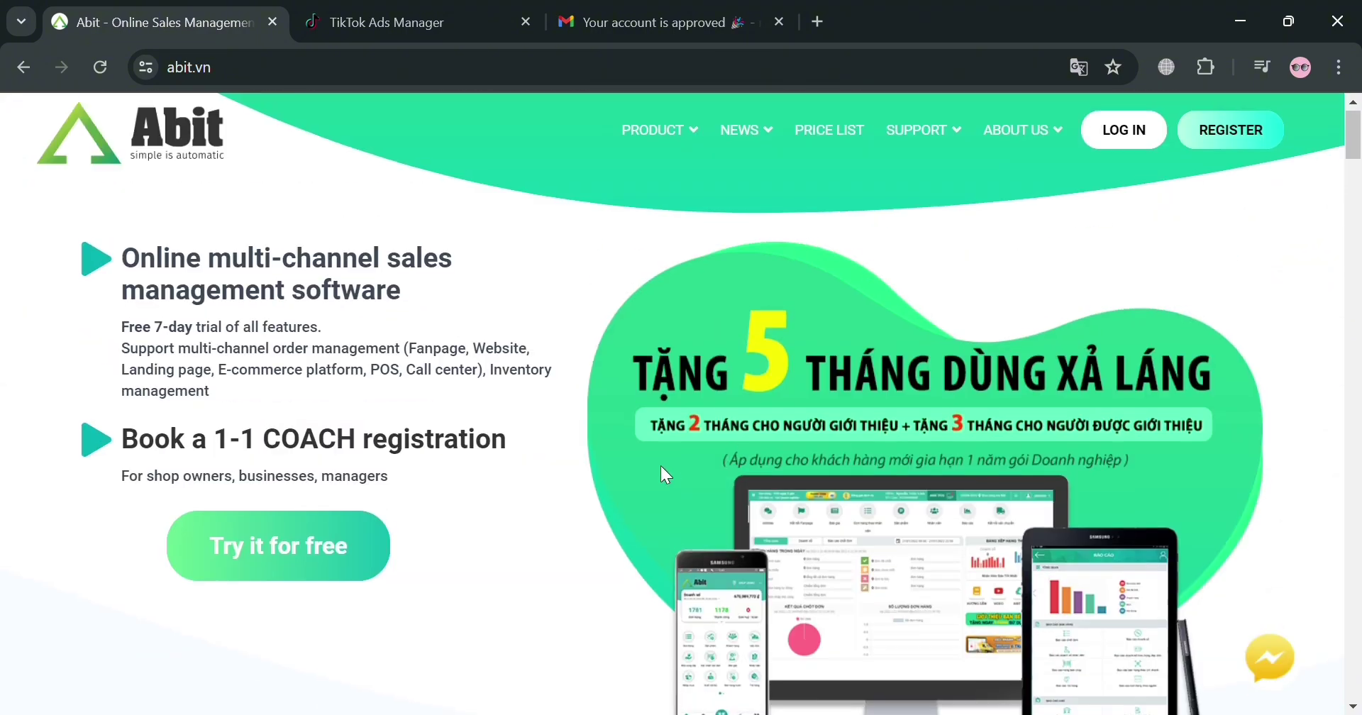
{"action": "left_click", "coordinate": [1233, 134]}
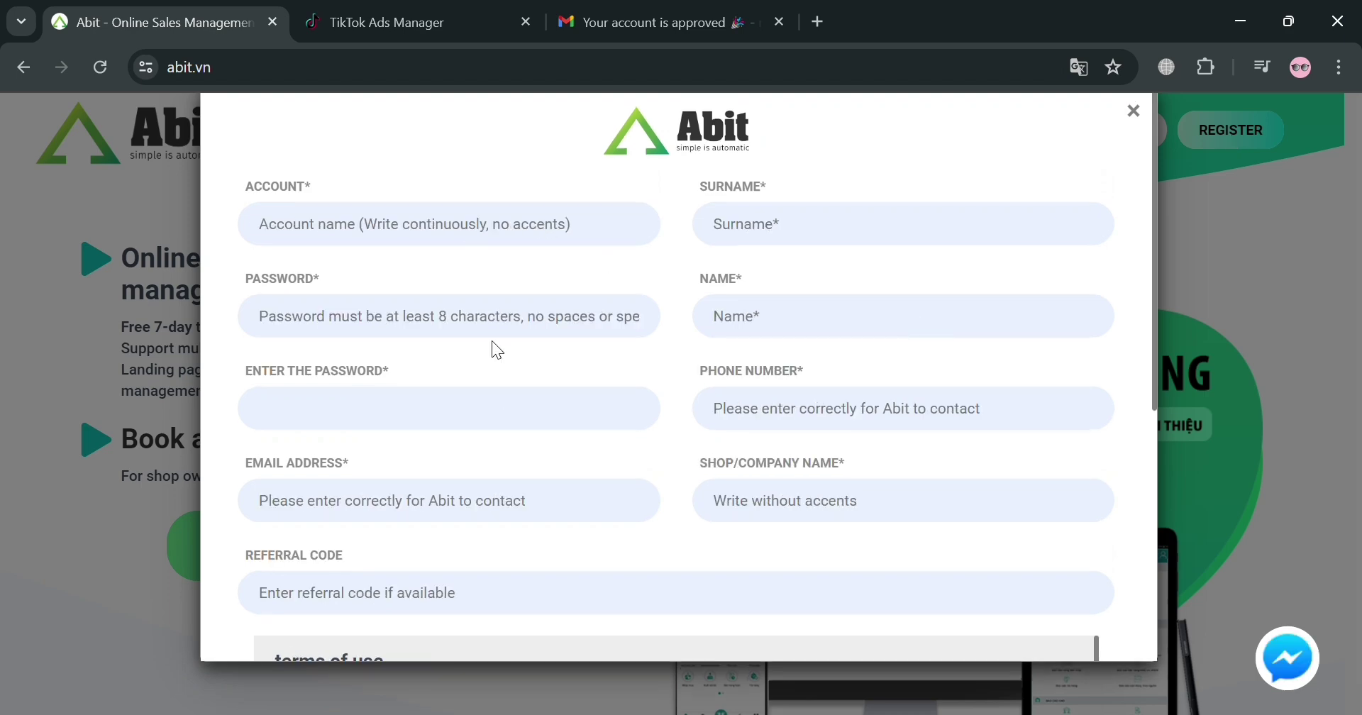
Enter the account name and surname in Abit's registration form
{"action": "scroll", "coordinate": [598, 312], "scroll_direction": "down", "scroll_amount": 15}
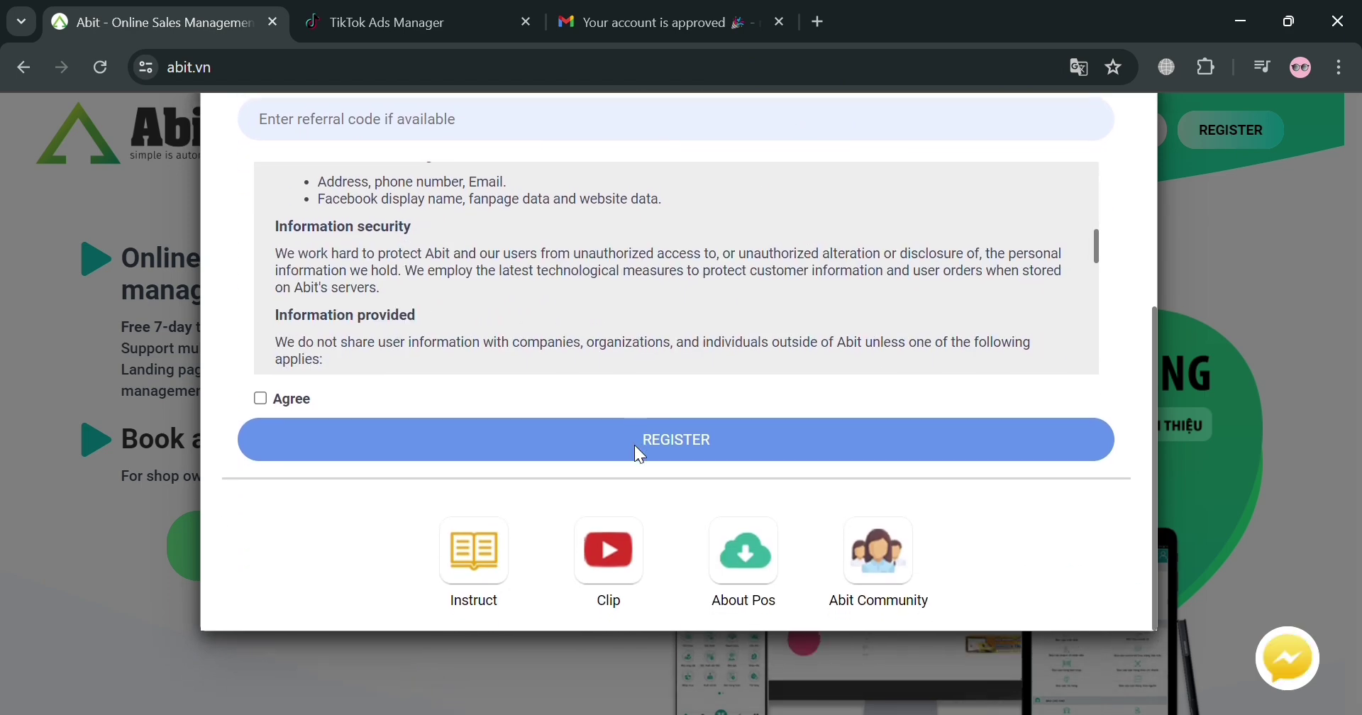
{"action": "scroll", "coordinate": [638, 440], "scroll_direction": "up", "scroll_amount": 8}
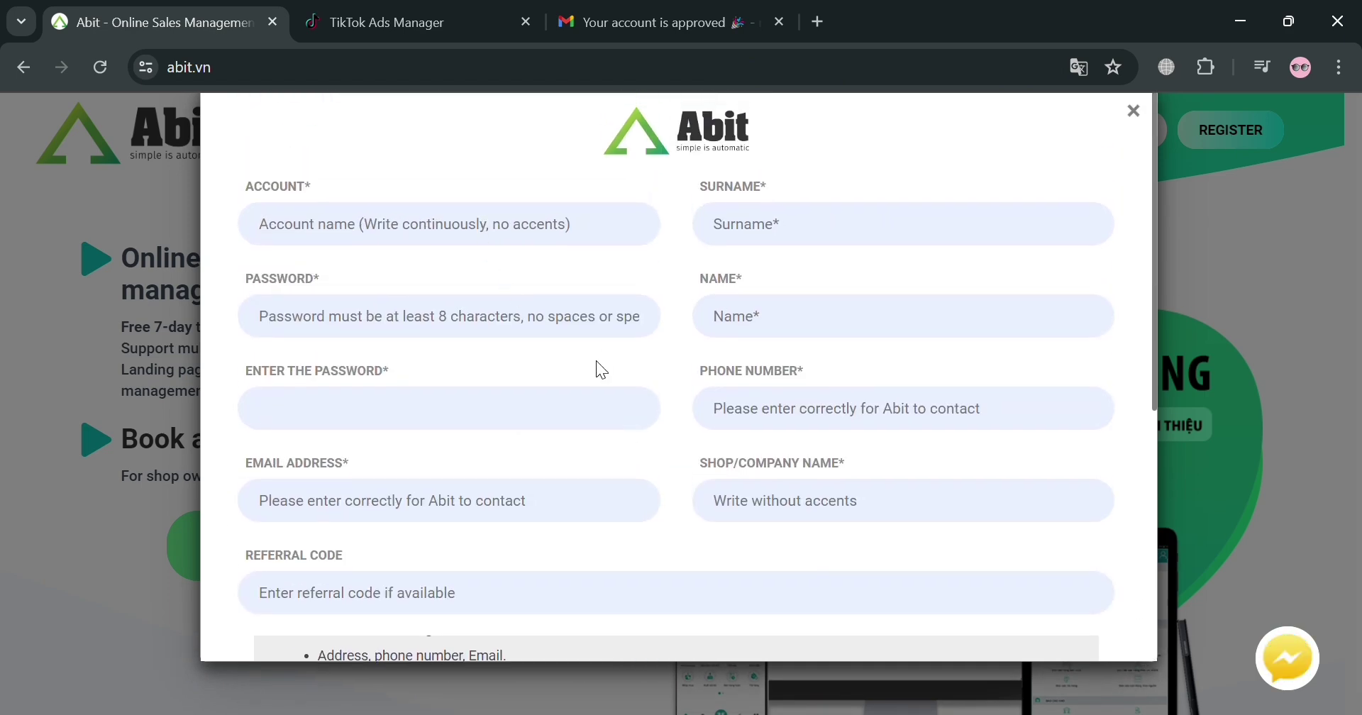
{"action": "left_click", "coordinate": [490, 233]}
{"action": "type", "text": "Mark Tut"}
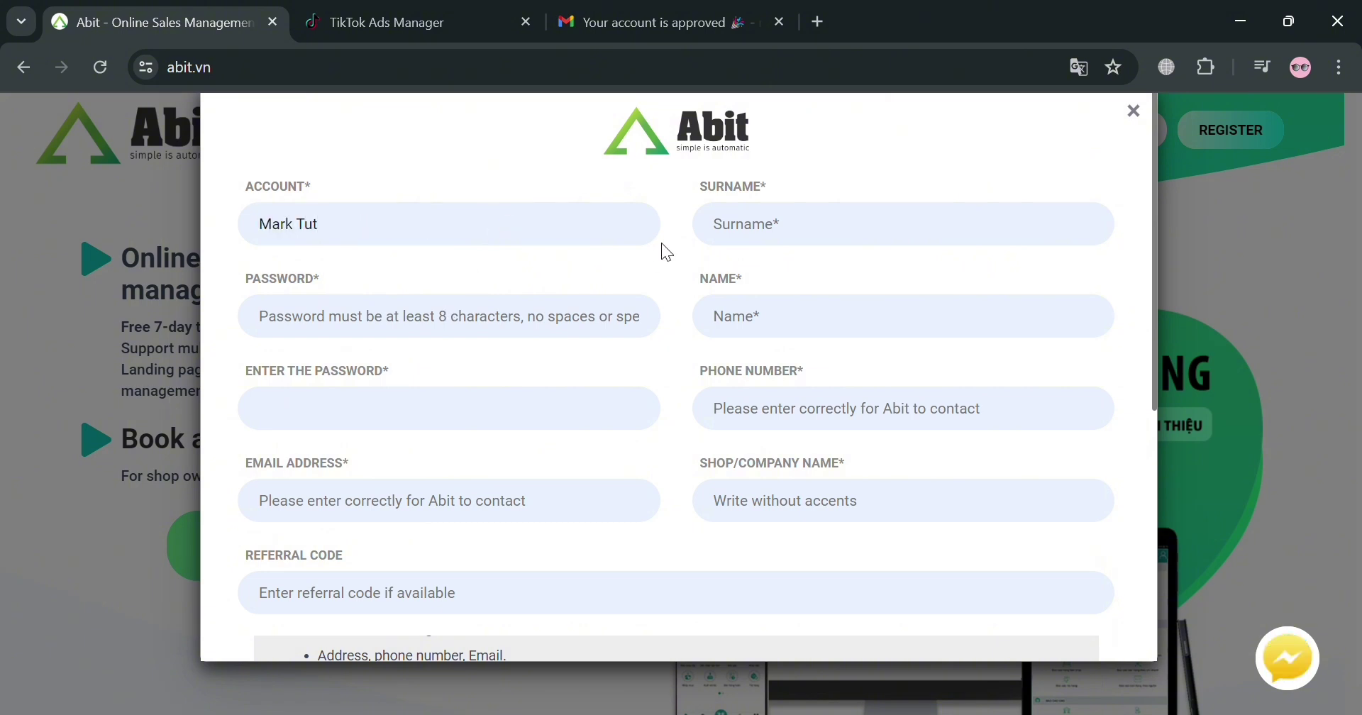
{"action": "left_click", "coordinate": [818, 229]}
{"action": "type", "text": "Mark"}
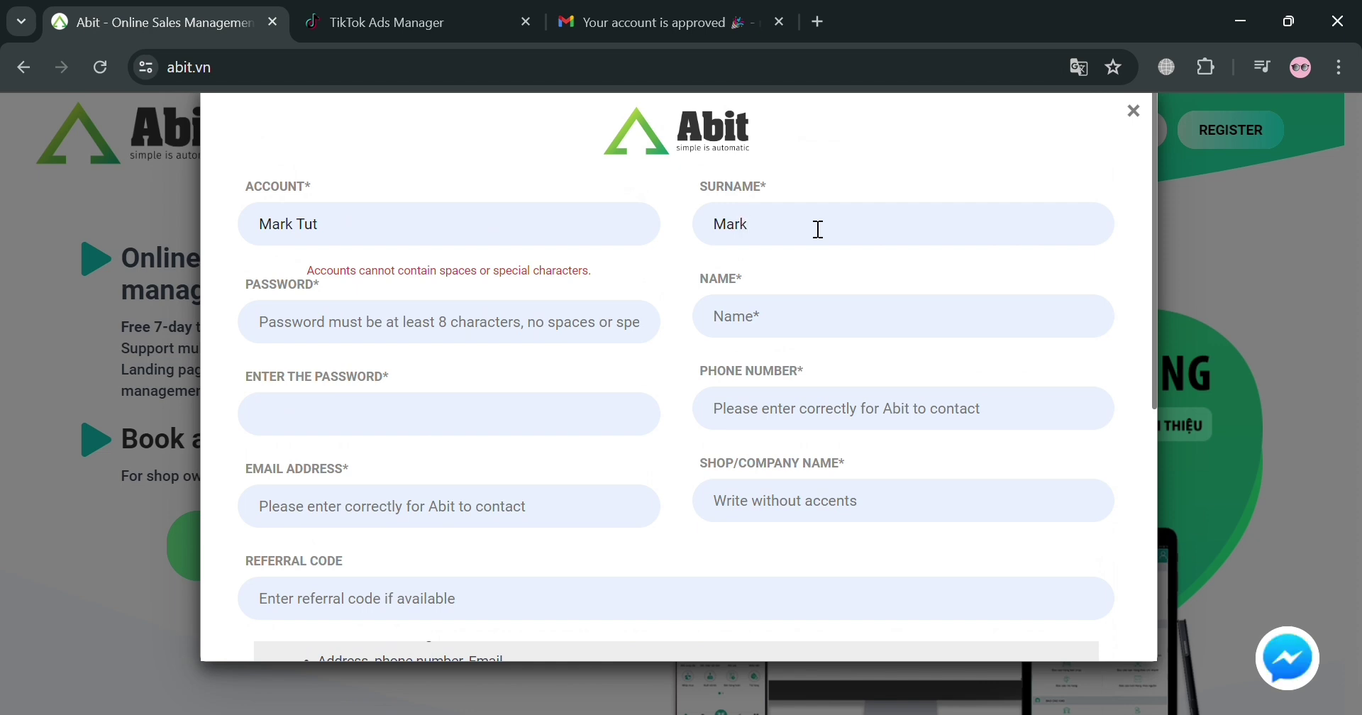
{"action": "left_click", "coordinate": [386, 223]}
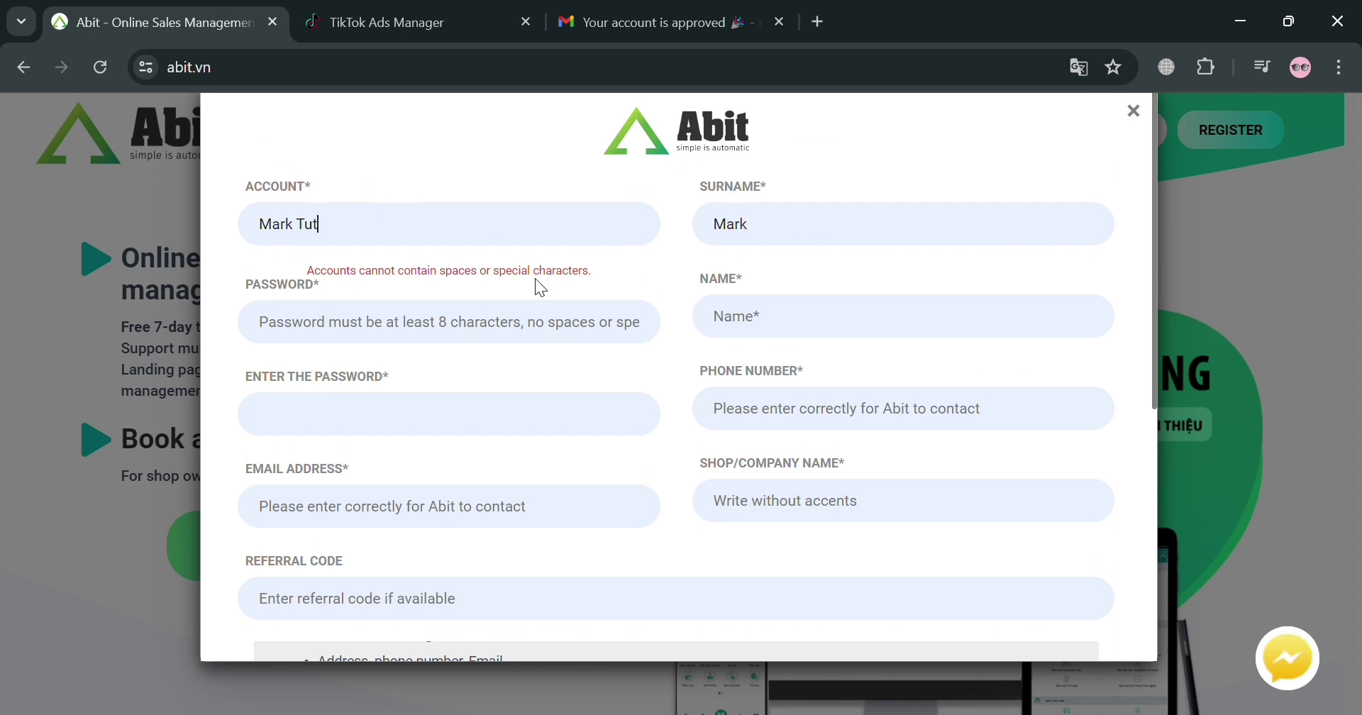
{"action": "left_click", "coordinate": [822, 243]}
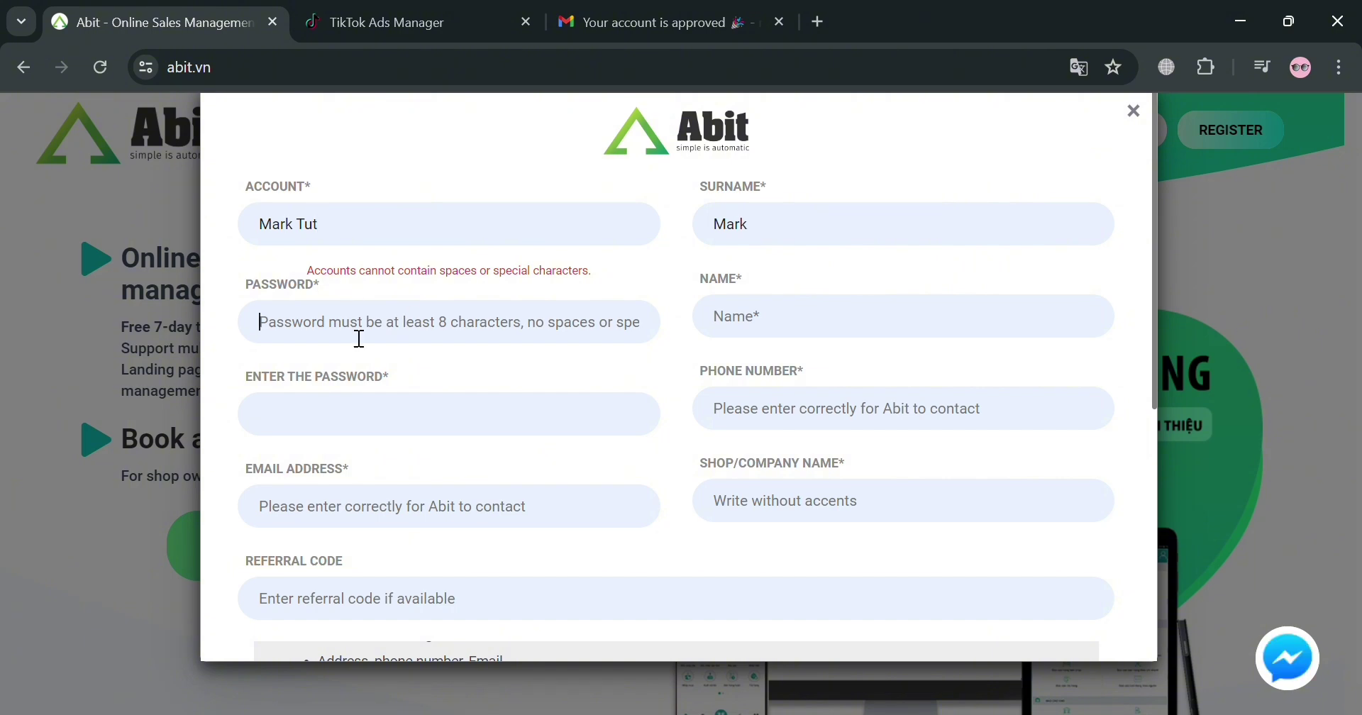
{"action": "left_click", "coordinate": [307, 227]}
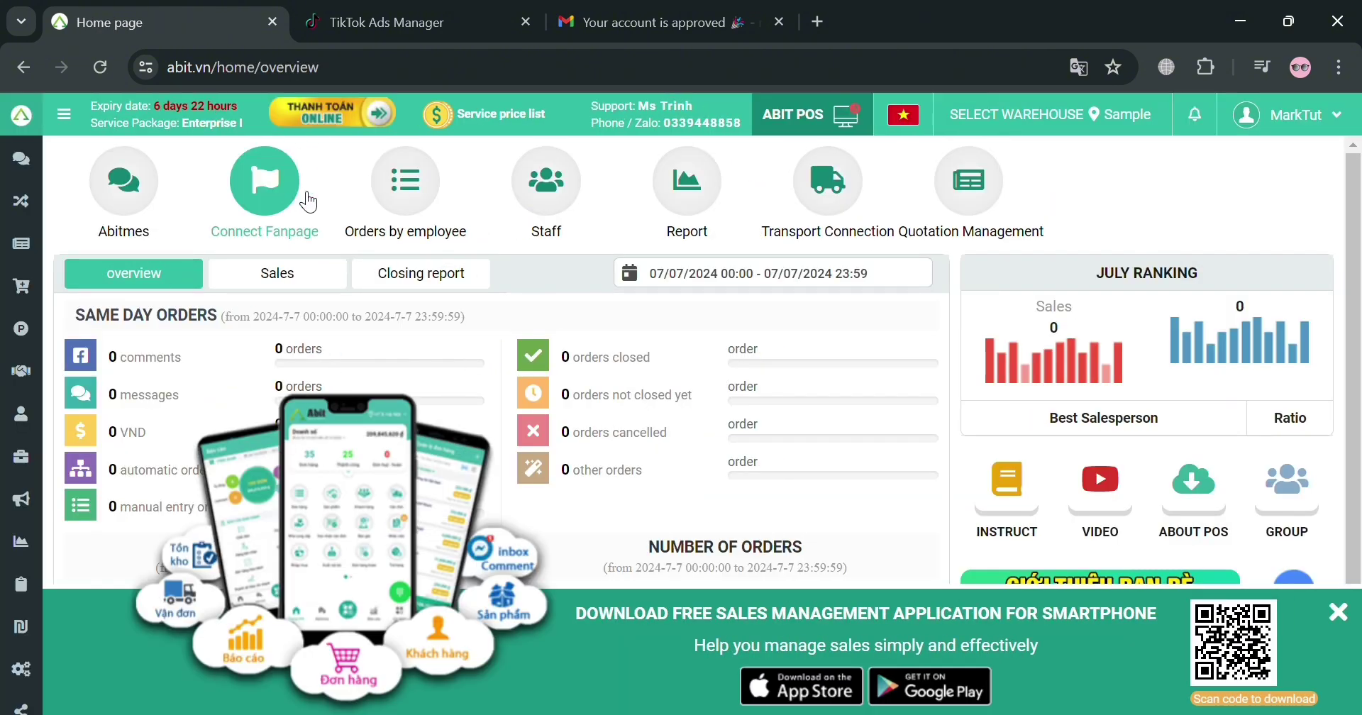
Go back twice from the Abit dashboard to Seller Center's Abit - Shop Global page
{"action": "mouse_move", "coordinate": [30, 234]}
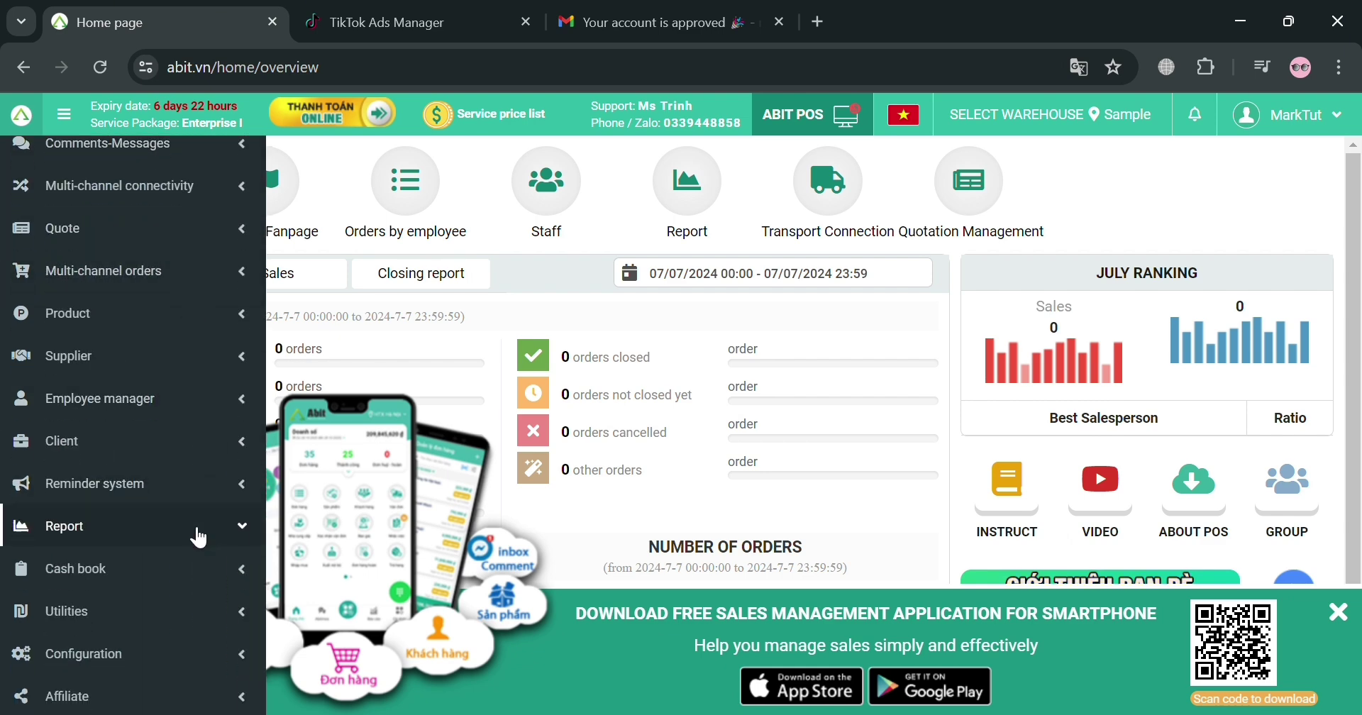
{"action": "left_click", "coordinate": [22, 81]}
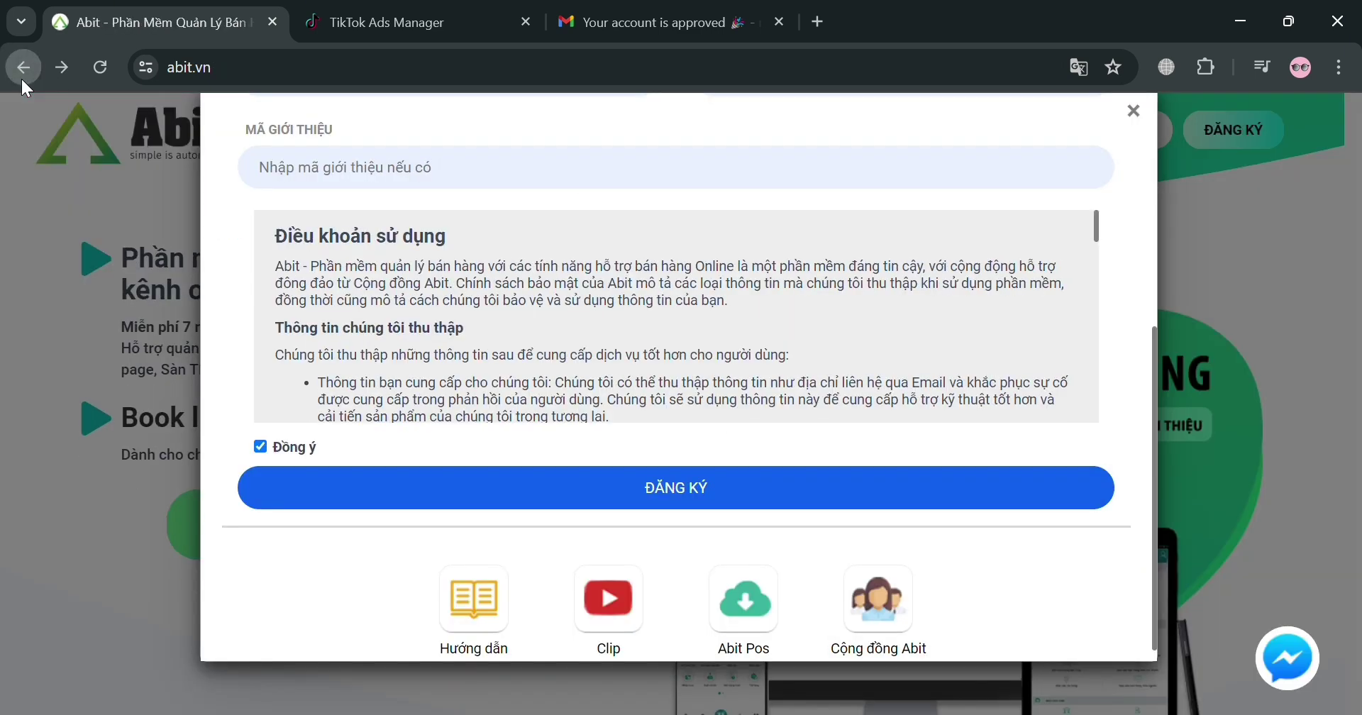
{"action": "left_click", "coordinate": [22, 81]}
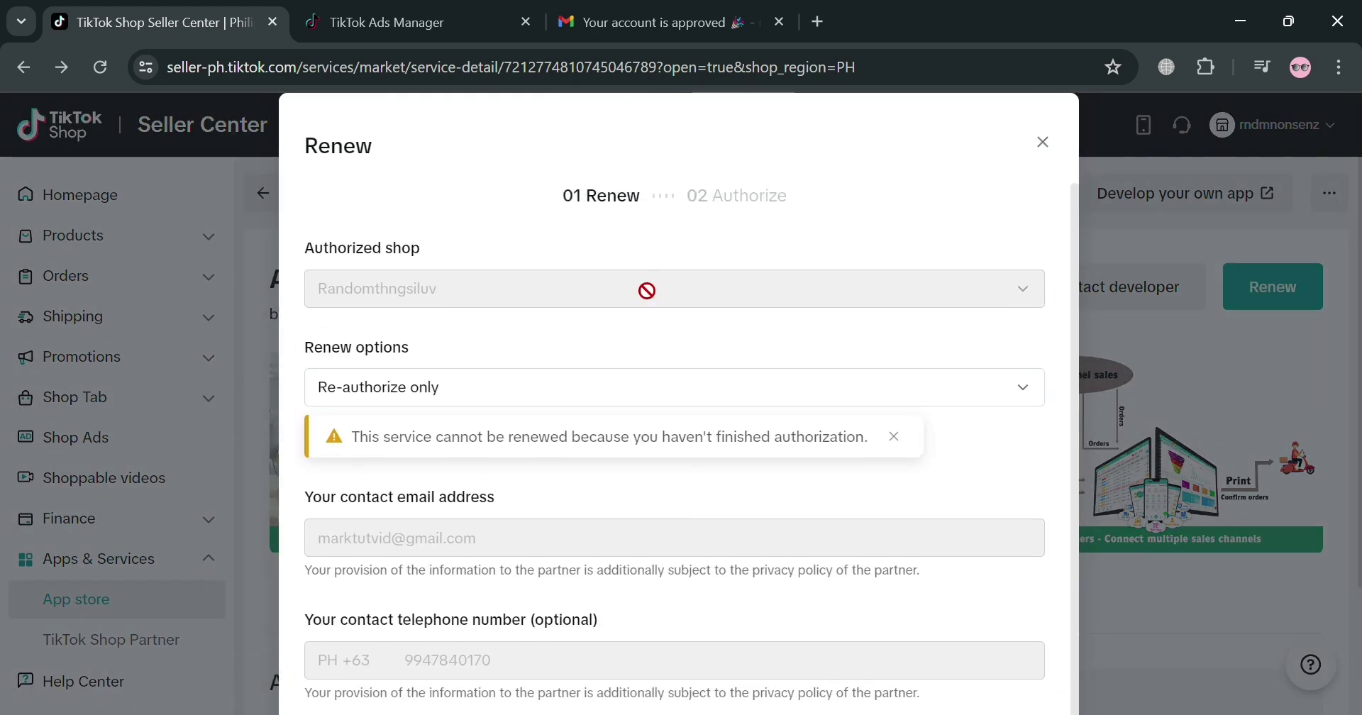
Choose the Re-authorize renewal option, accept the data-sharing consent and confirm
{"action": "scroll", "coordinate": [622, 420], "scroll_direction": "down", "scroll_amount": 1}
{"action": "scroll", "coordinate": [588, 496], "scroll_direction": "down", "scroll_amount": 2}
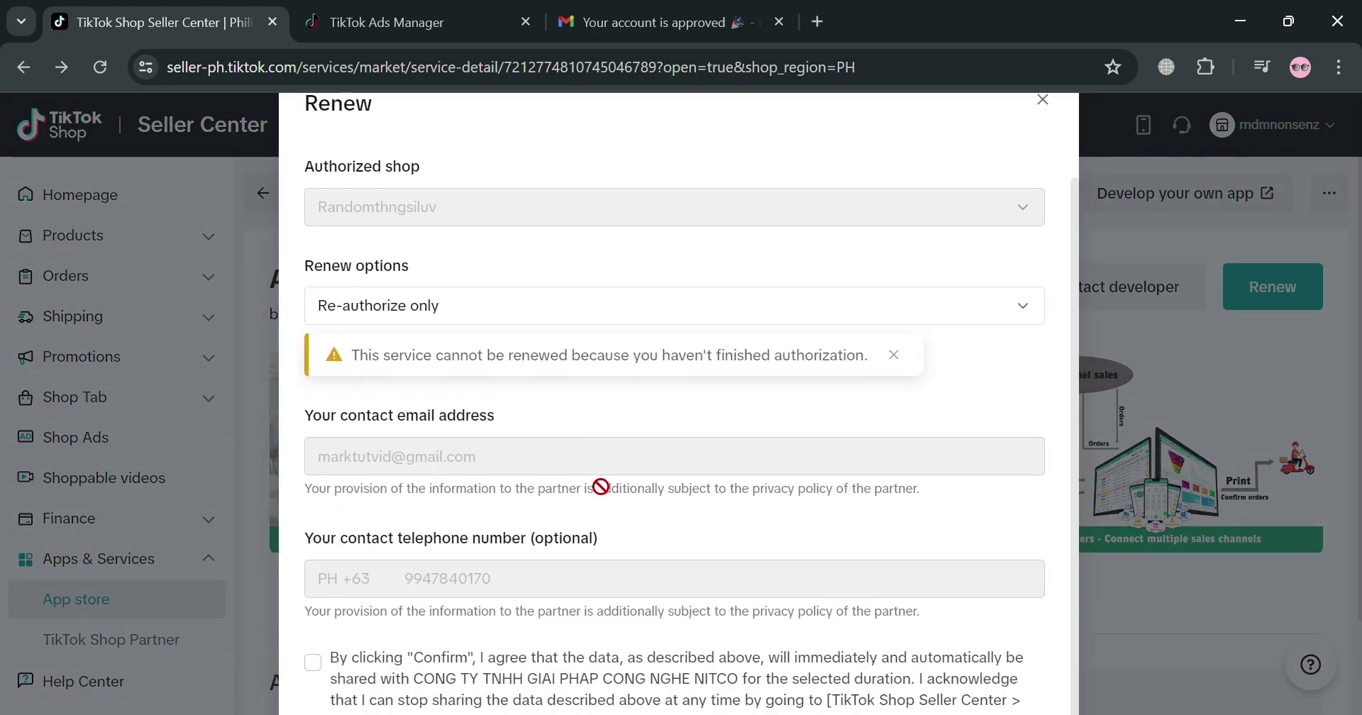
{"action": "left_click", "coordinate": [702, 201]}
{"action": "left_click", "coordinate": [313, 543]}
{"action": "left_click", "coordinate": [938, 657]}
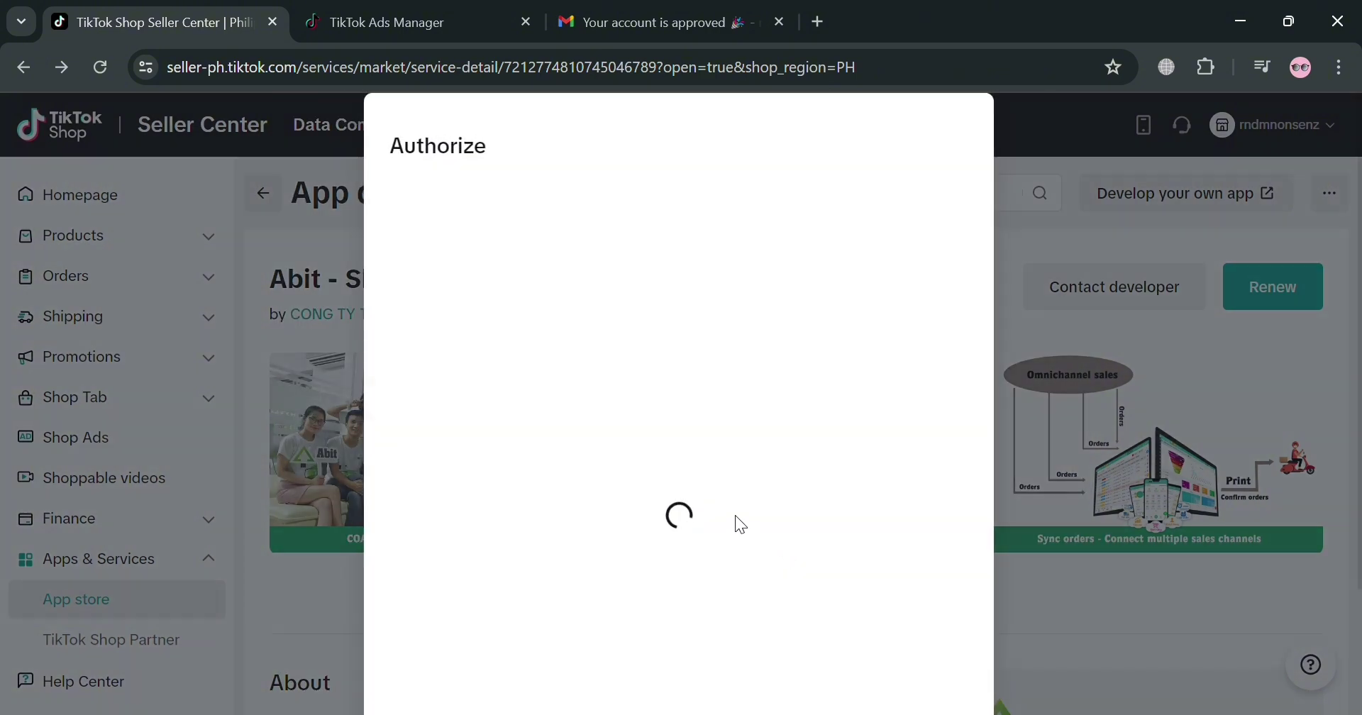
Authorize Abit - Shop Global's access conditions and dismiss the Authorized confirmation
{"action": "scroll", "coordinate": [692, 384], "scroll_direction": "down", "scroll_amount": 10}
{"action": "scroll", "coordinate": [679, 428], "scroll_direction": "down", "scroll_amount": 10}
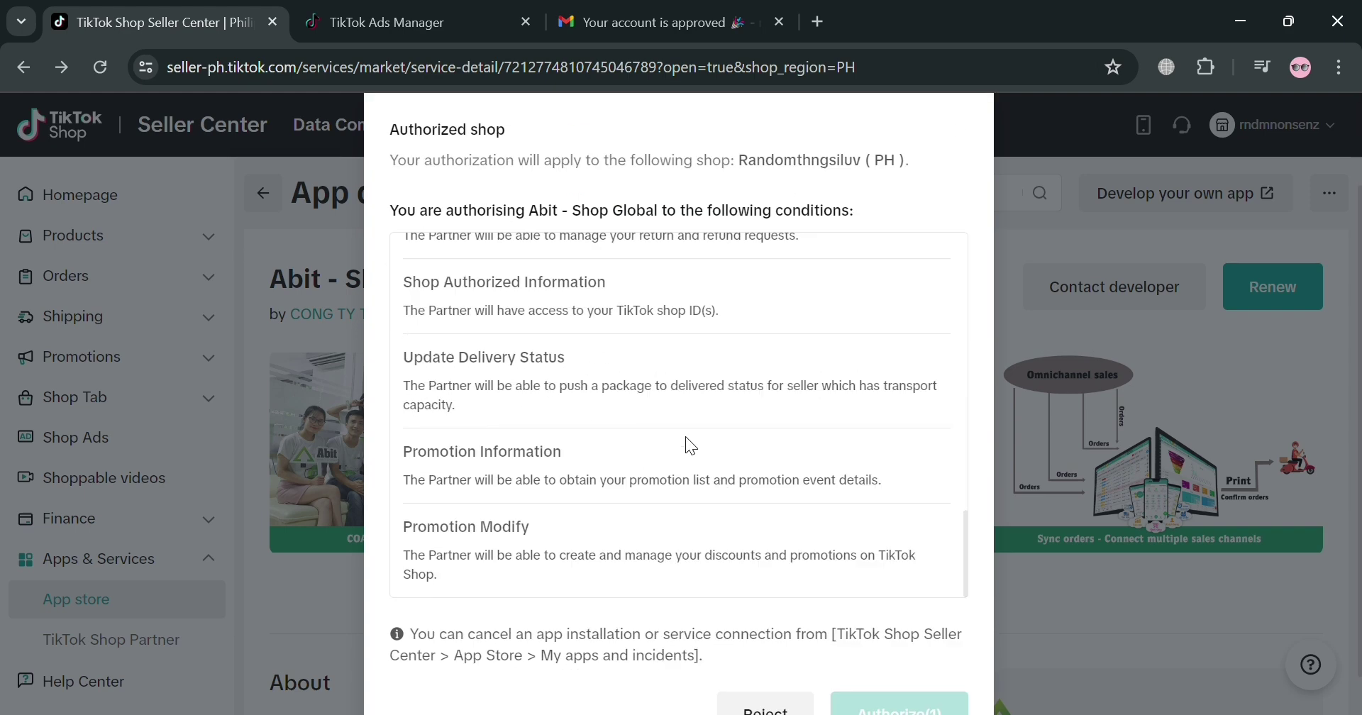
{"action": "left_click", "coordinate": [952, 682]}
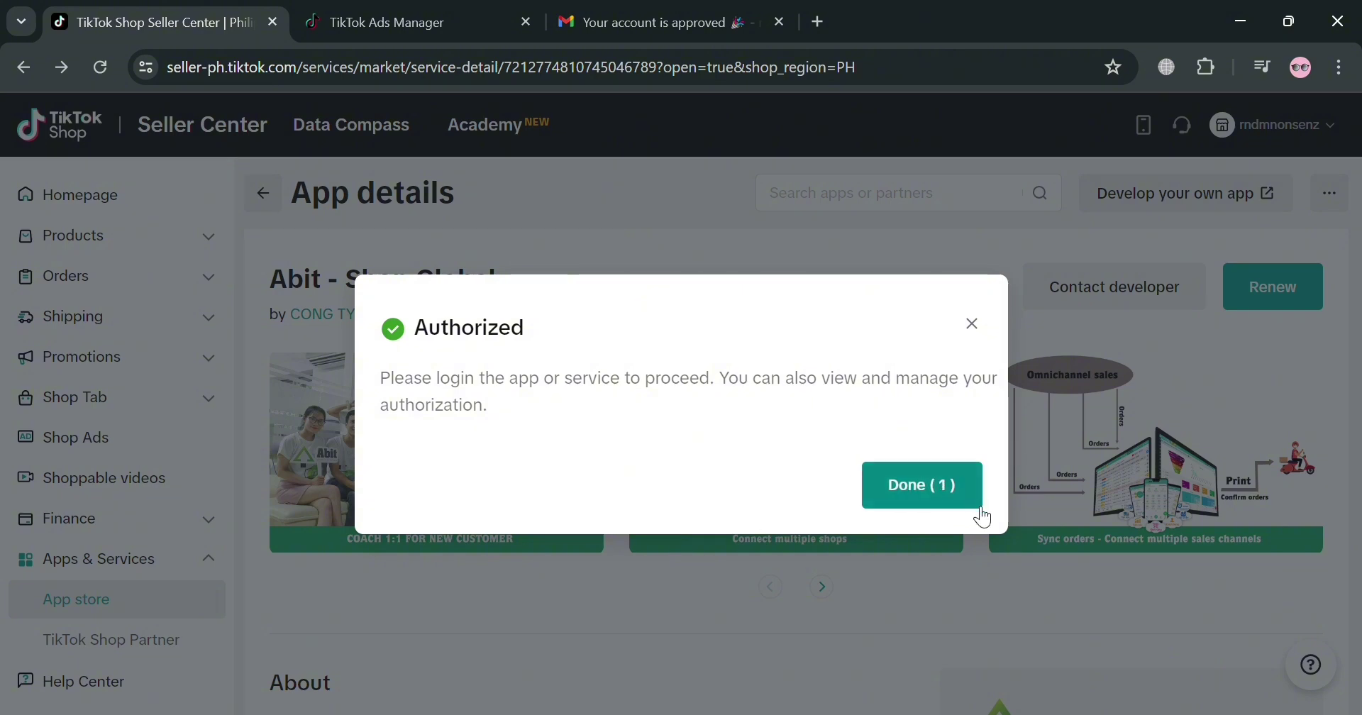
{"action": "left_click", "coordinate": [122, 533]}
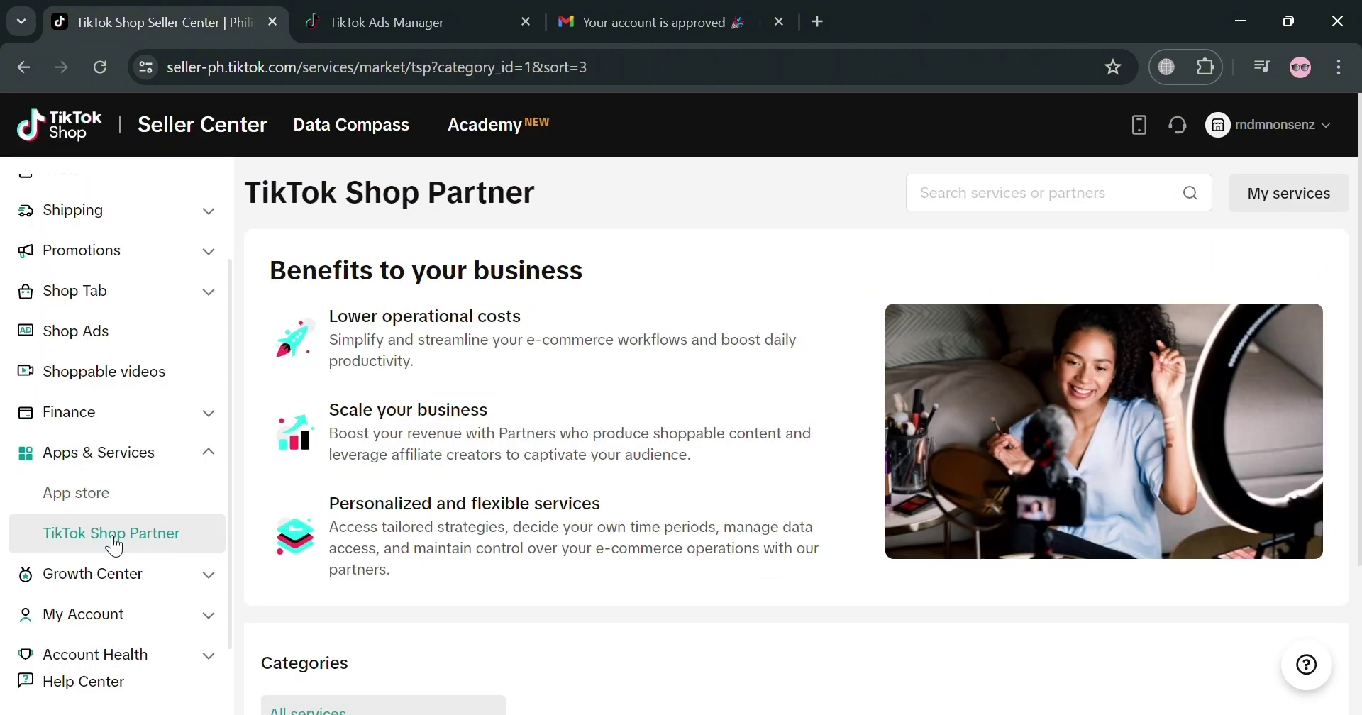
Search the TikTok Shop Partner services for 'woocommerce'
{"action": "scroll", "coordinate": [526, 508], "scroll_direction": "down", "scroll_amount": 5}
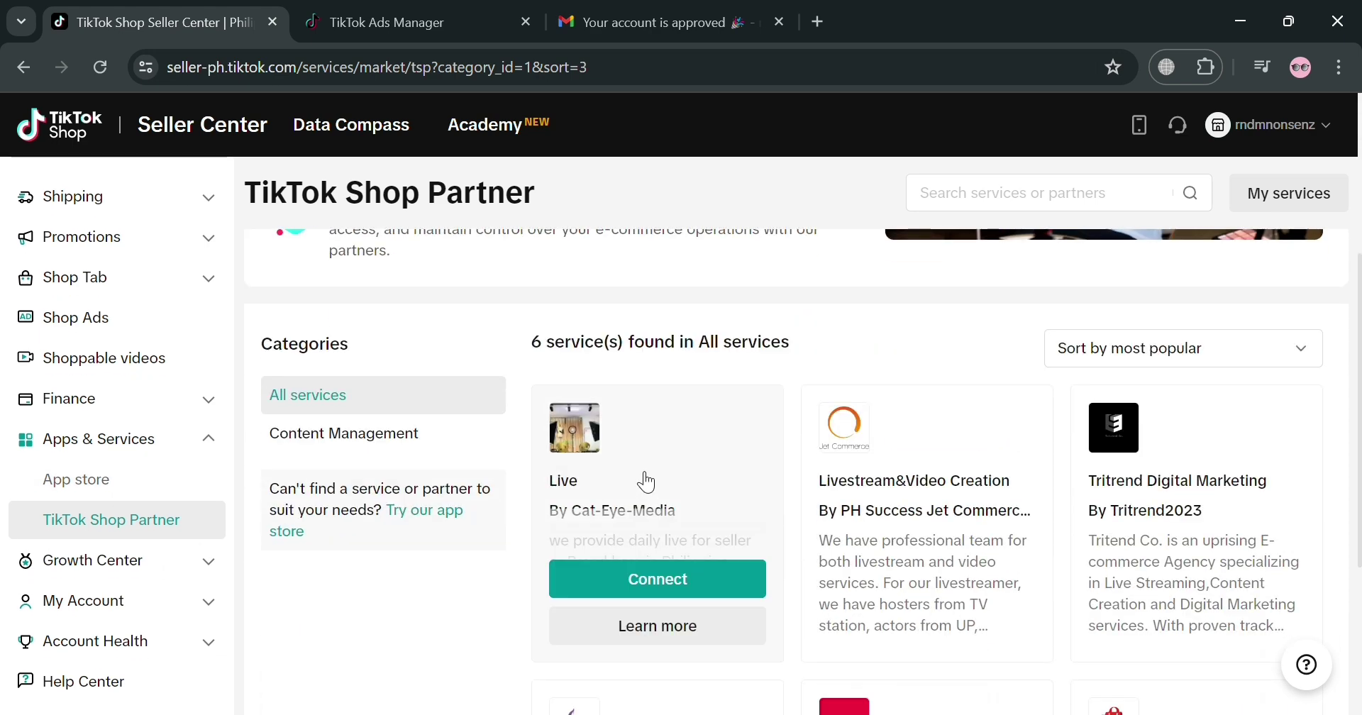
{"action": "scroll", "coordinate": [645, 482], "scroll_direction": "down", "scroll_amount": 1}
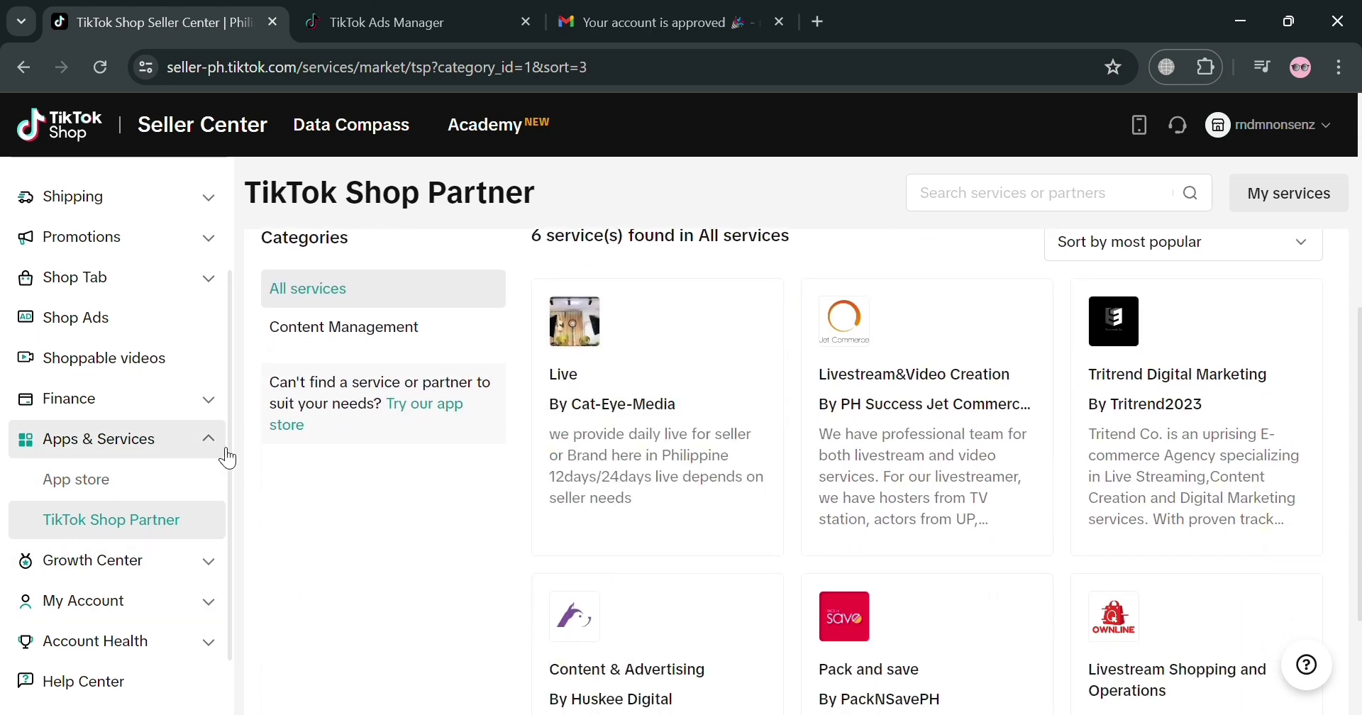
{"action": "scroll", "coordinate": [982, 468], "scroll_direction": "up", "scroll_amount": 5}
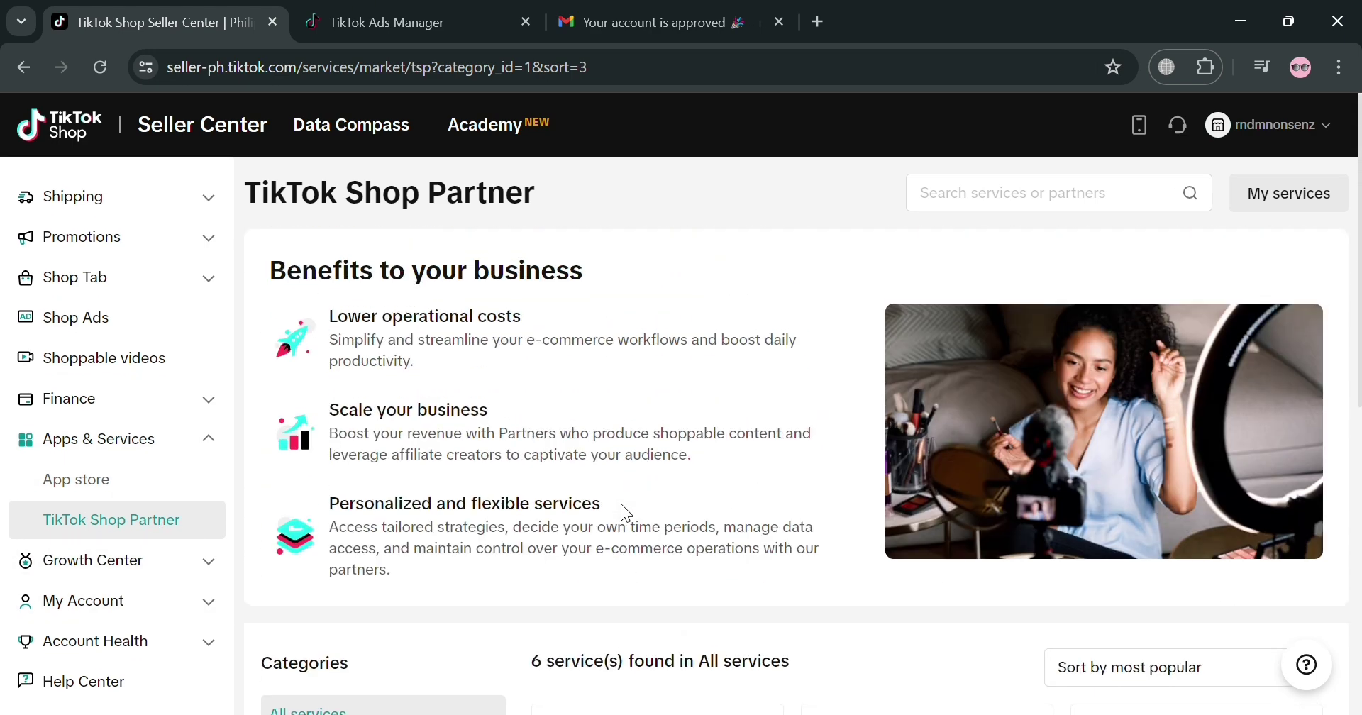
{"action": "scroll", "coordinate": [982, 459], "scroll_direction": "down", "scroll_amount": 9}
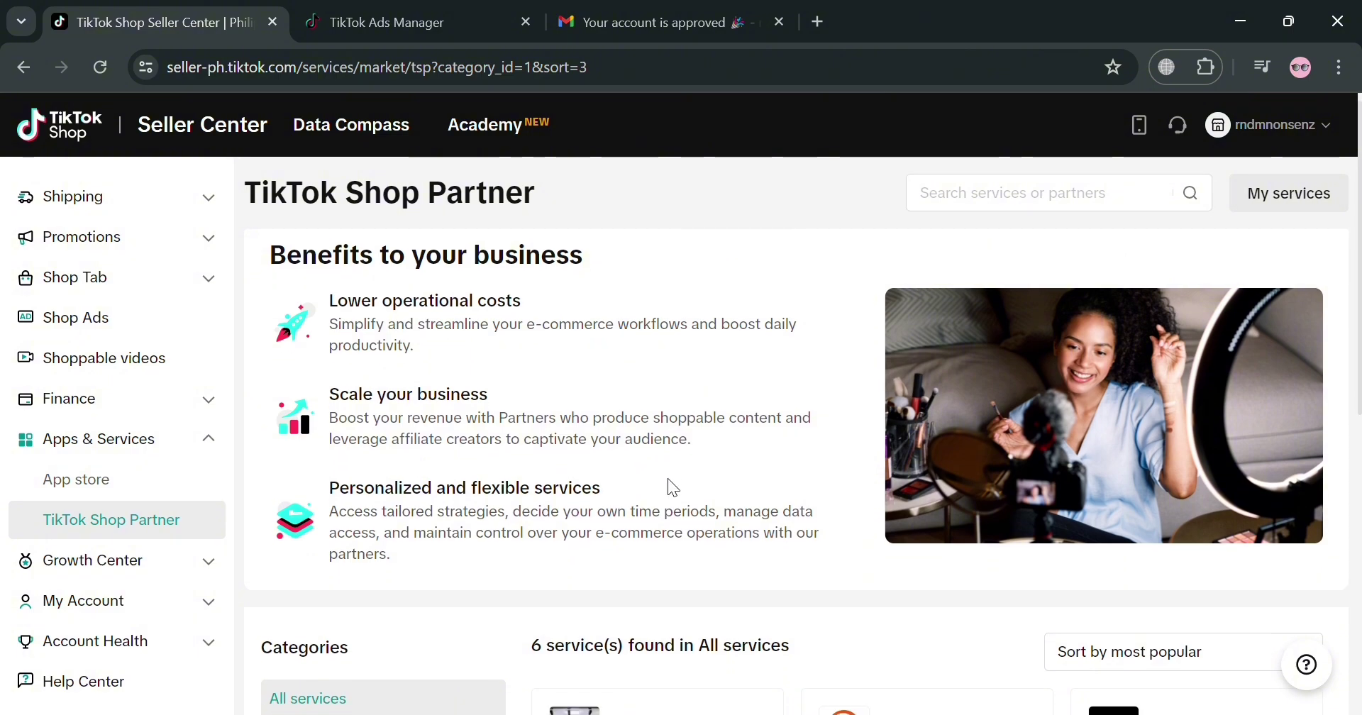
{"action": "scroll", "coordinate": [921, 360], "scroll_direction": "up", "scroll_amount": 9}
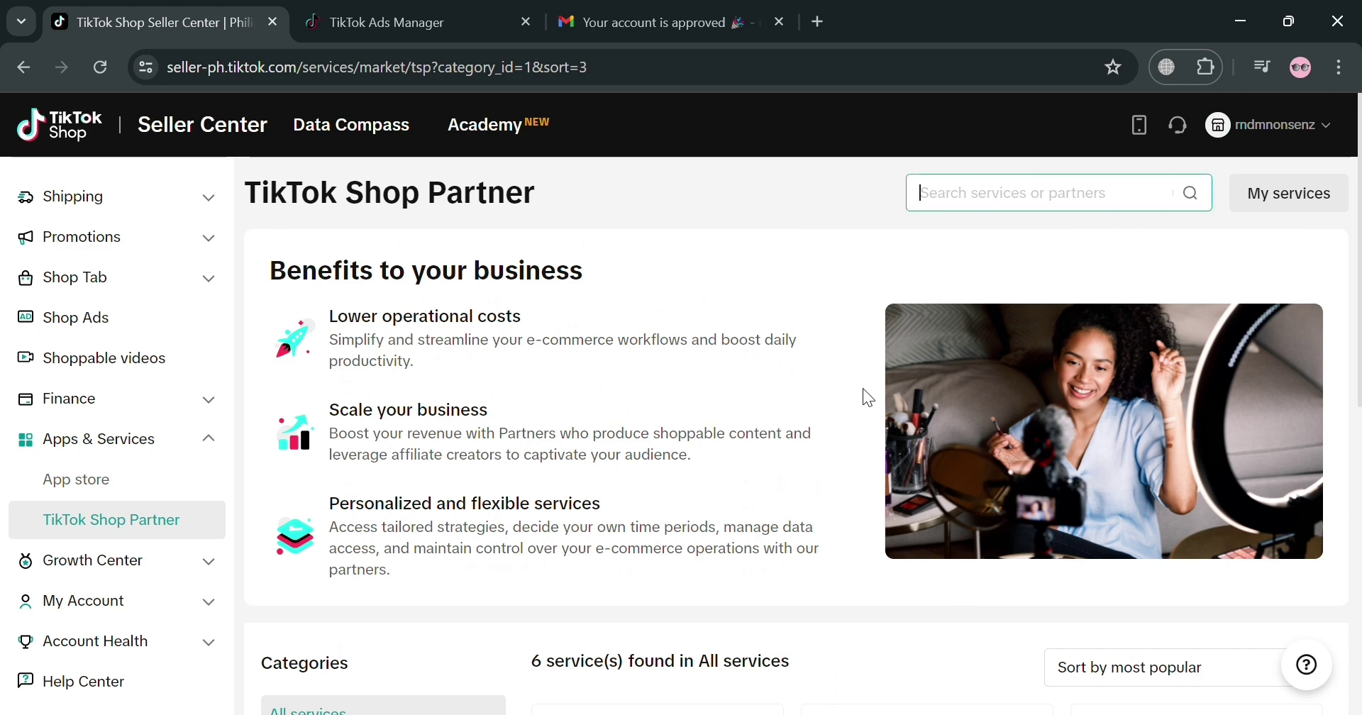
{"action": "type", "text": "woo"}
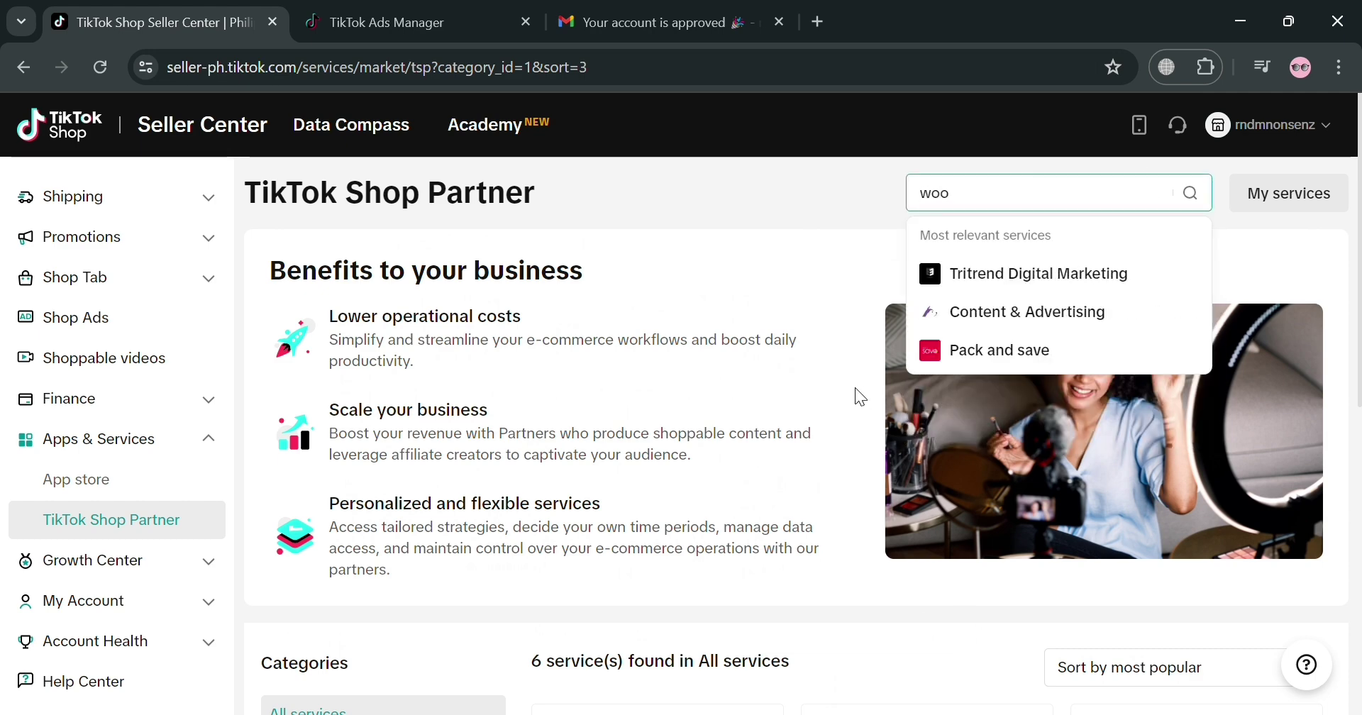
{"action": "type", "text": "comme"}
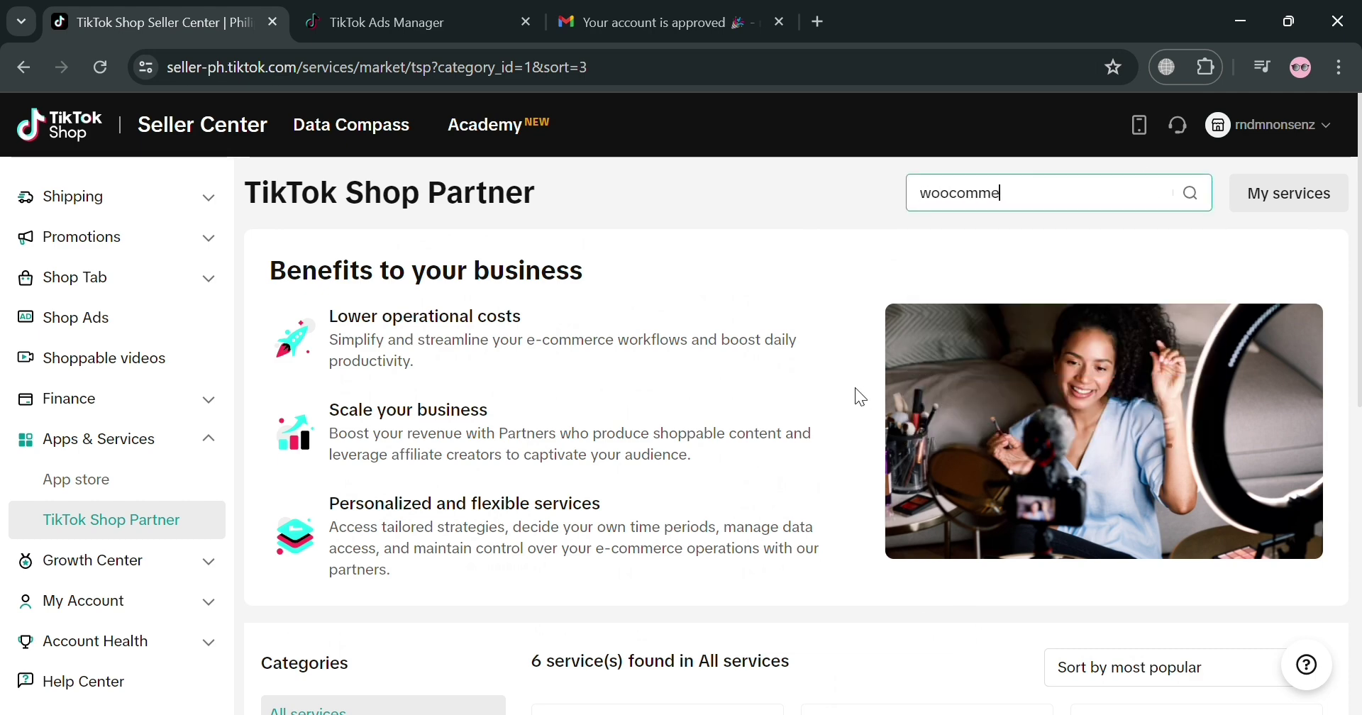
{"action": "type", "text": "rce"}
{"action": "key", "text": "Return"}
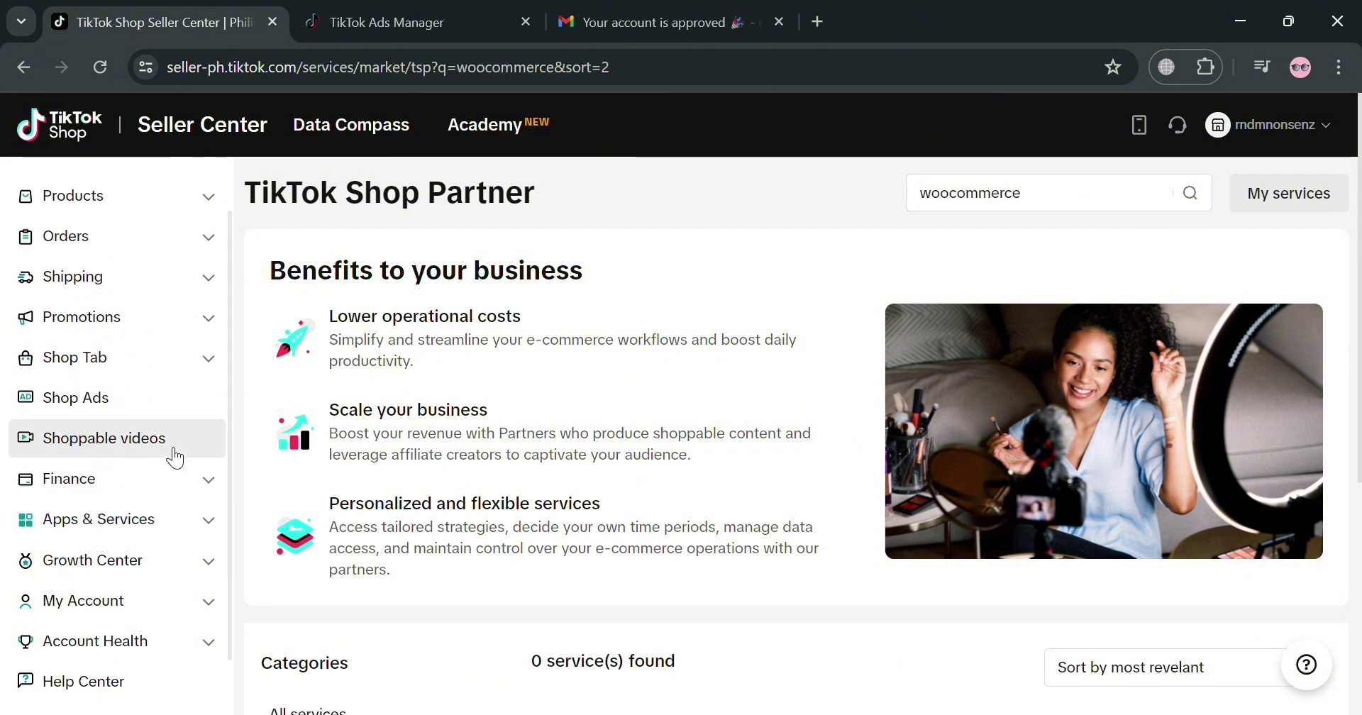
Reload the partner services page after the WooCommerce search finds nothing
{"action": "left_click", "coordinate": [135, 514]}
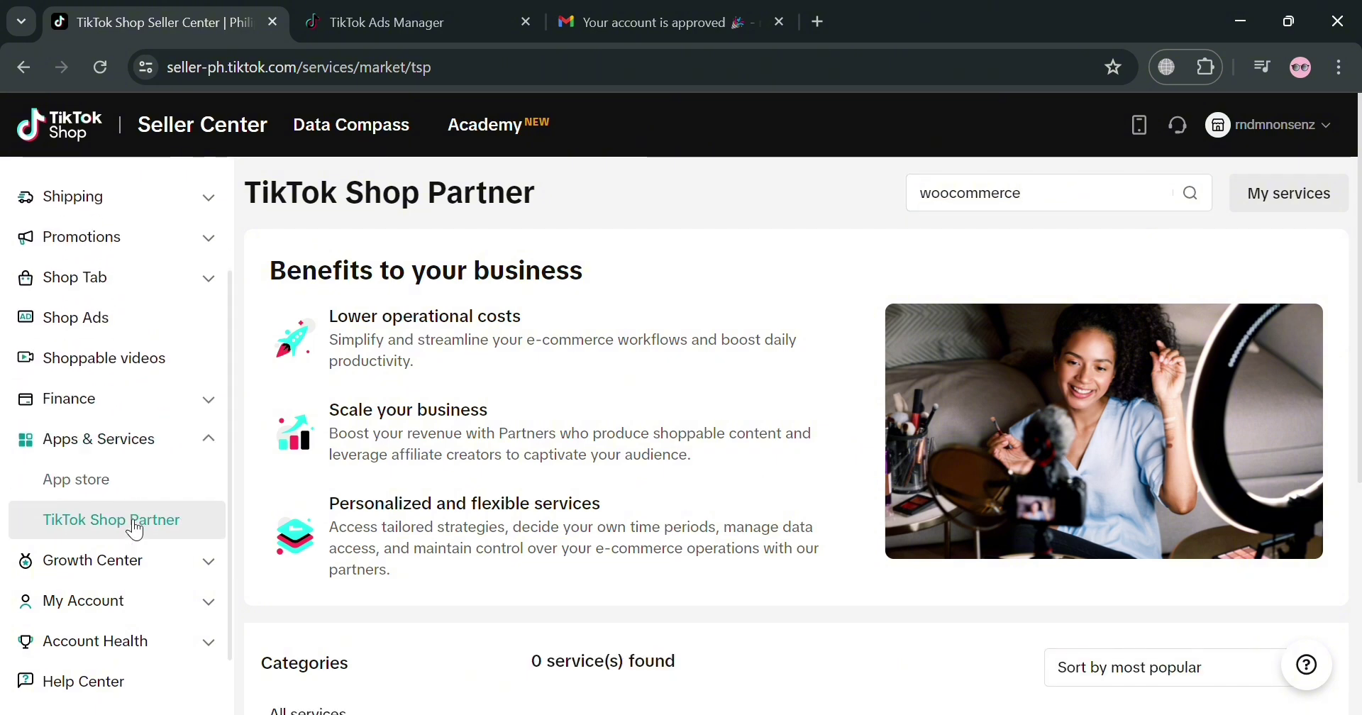
{"action": "scroll", "coordinate": [724, 446], "scroll_direction": "down", "scroll_amount": 3}
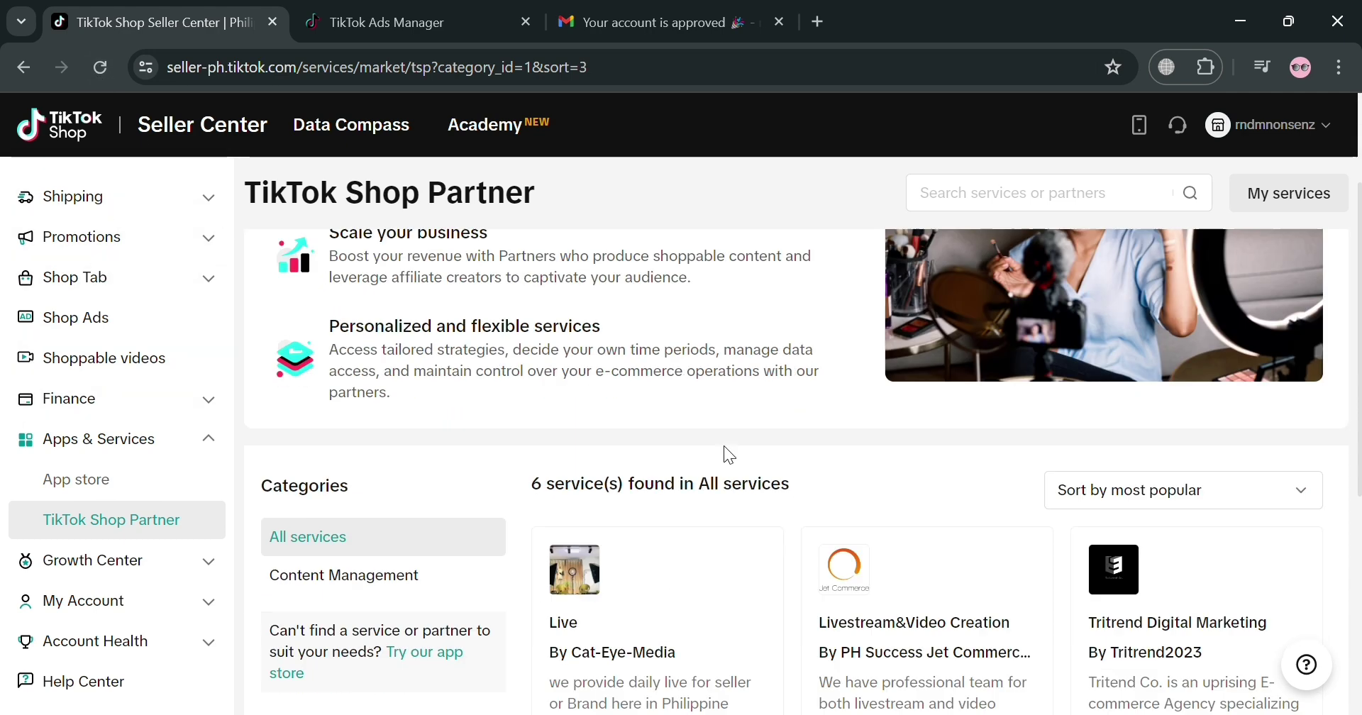
{"action": "scroll", "coordinate": [724, 449], "scroll_direction": "down", "scroll_amount": 6}
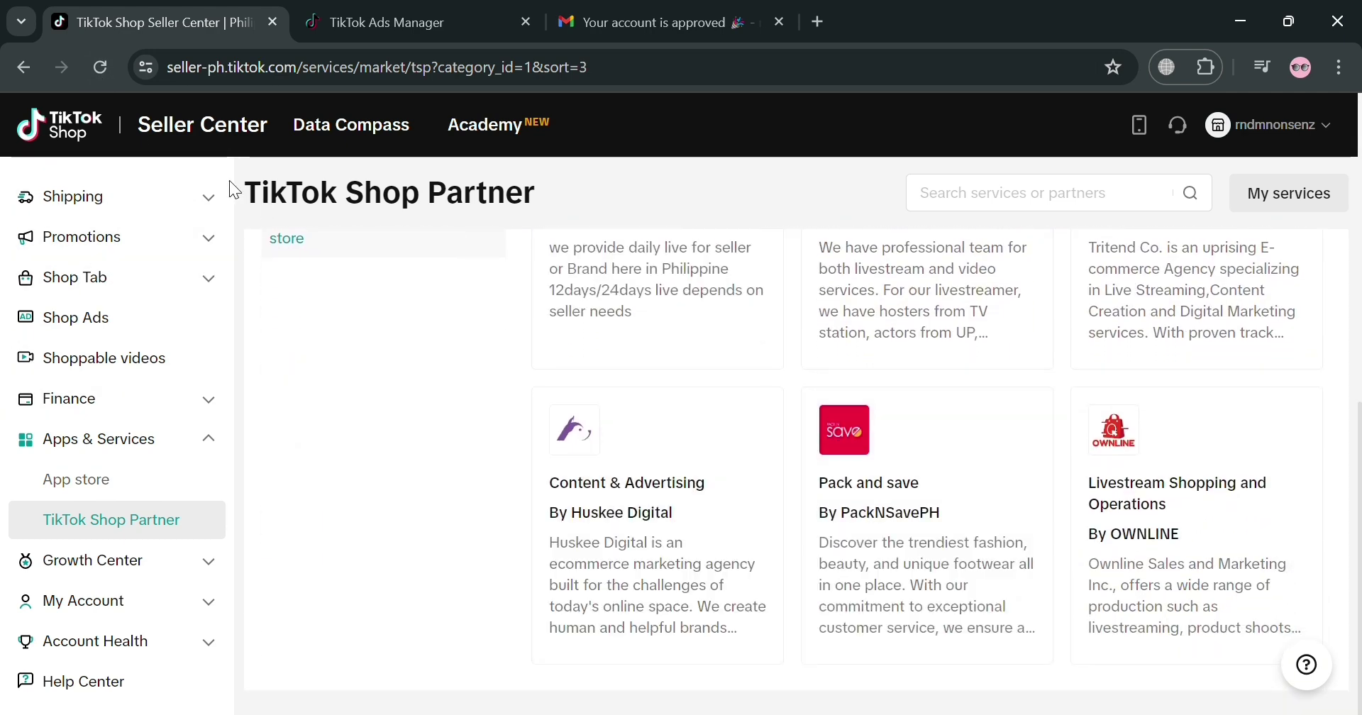
{"action": "left_click", "coordinate": [100, 65]}
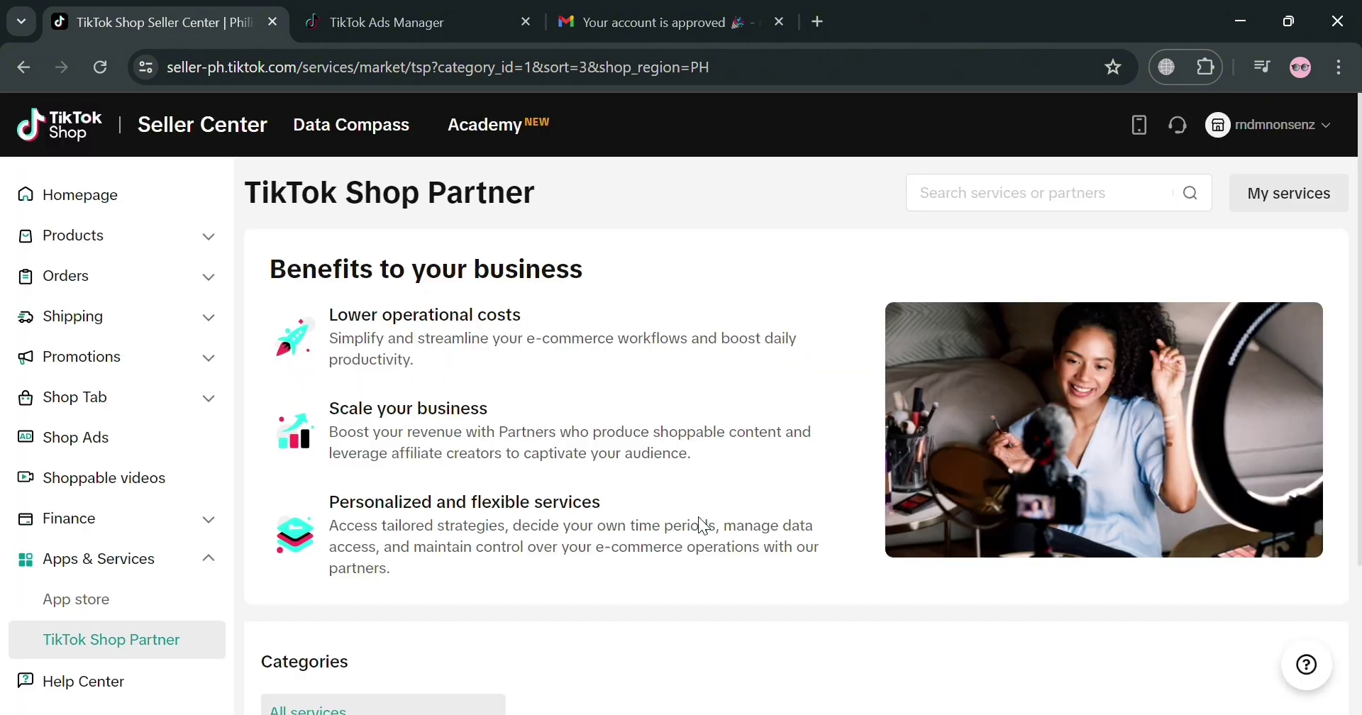
Filter partner services to the Content Management category, then go back to the App store
{"action": "scroll", "coordinate": [705, 518], "scroll_direction": "down", "scroll_amount": 3}
{"action": "scroll", "coordinate": [705, 527], "scroll_direction": "down", "scroll_amount": 4}
{"action": "scroll", "coordinate": [419, 426], "scroll_direction": "up", "scroll_amount": 2}
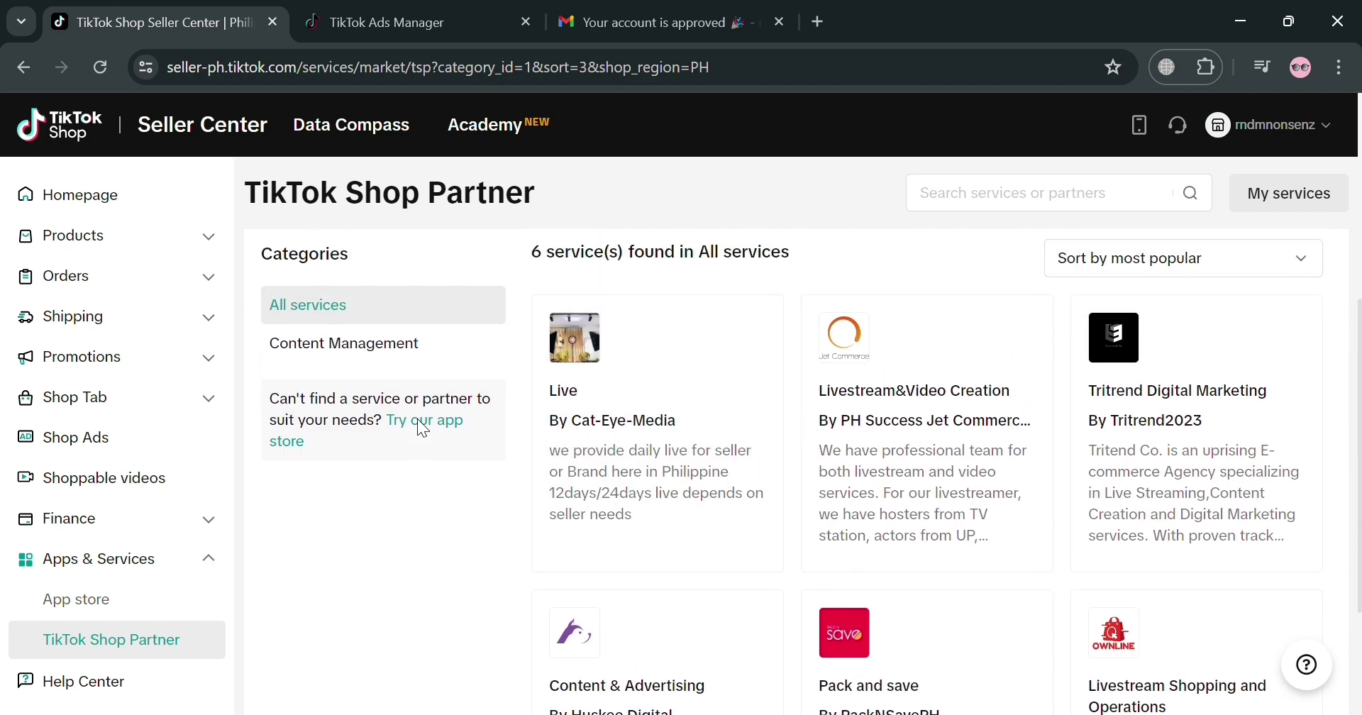
{"action": "left_click", "coordinate": [404, 351]}
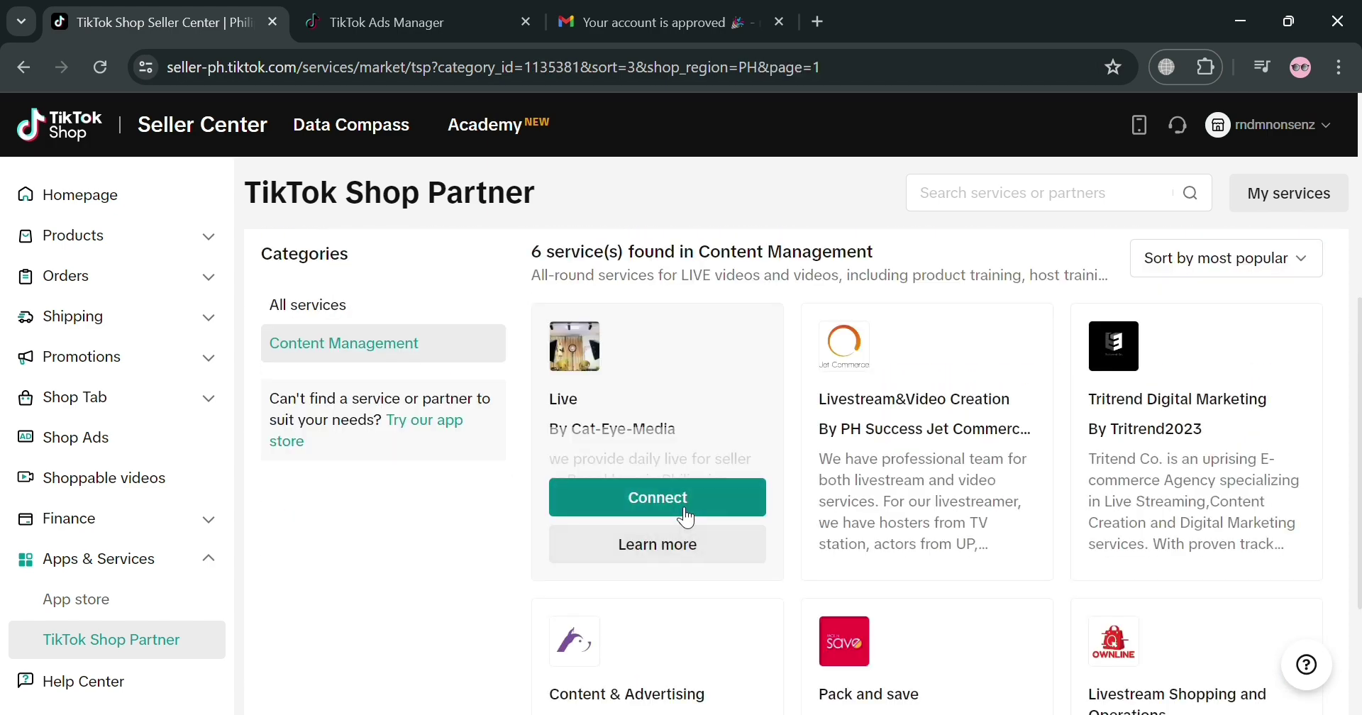
{"action": "scroll", "coordinate": [745, 517], "scroll_direction": "down", "scroll_amount": 3}
{"action": "scroll", "coordinate": [479, 529], "scroll_direction": "up", "scroll_amount": 5}
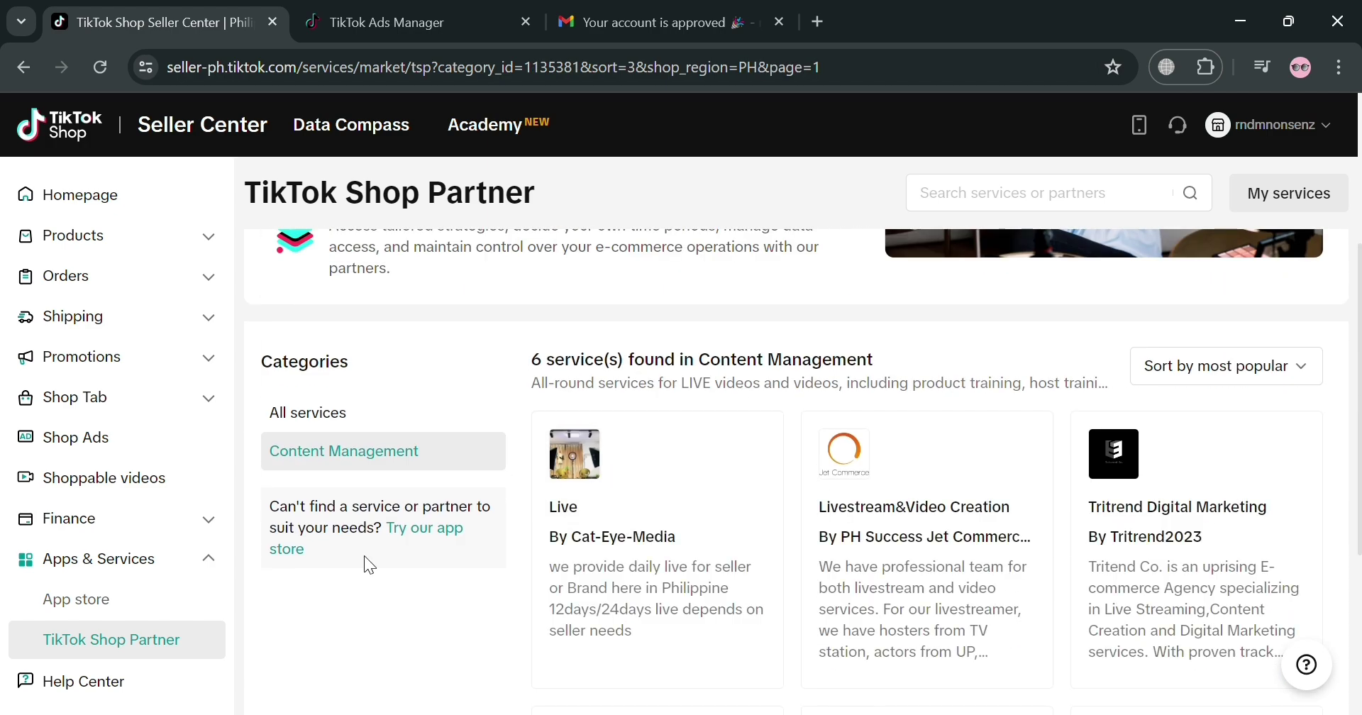
{"action": "left_click", "coordinate": [135, 614]}
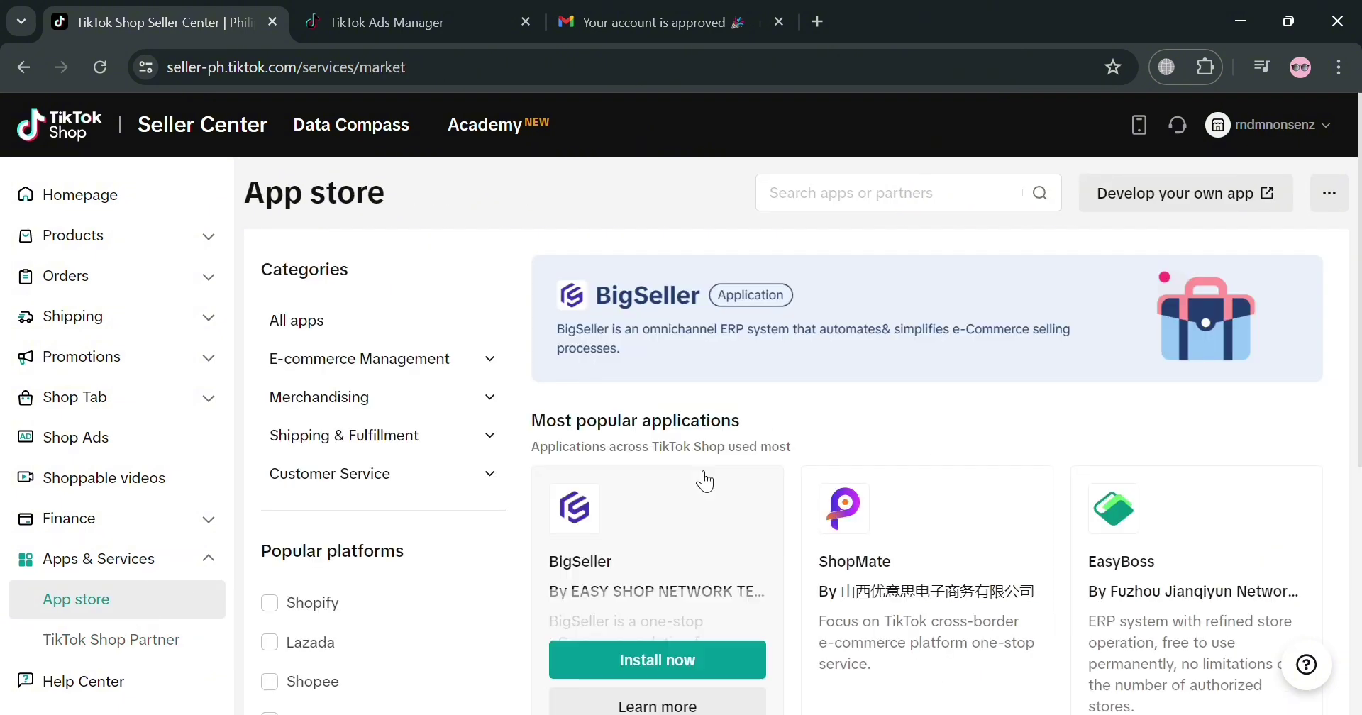
Filter App store apps to WooCommerce, showing Abit - Shop Global and Sup Dropshipping installed
{"action": "scroll", "coordinate": [745, 431], "scroll_direction": "down", "scroll_amount": 5}
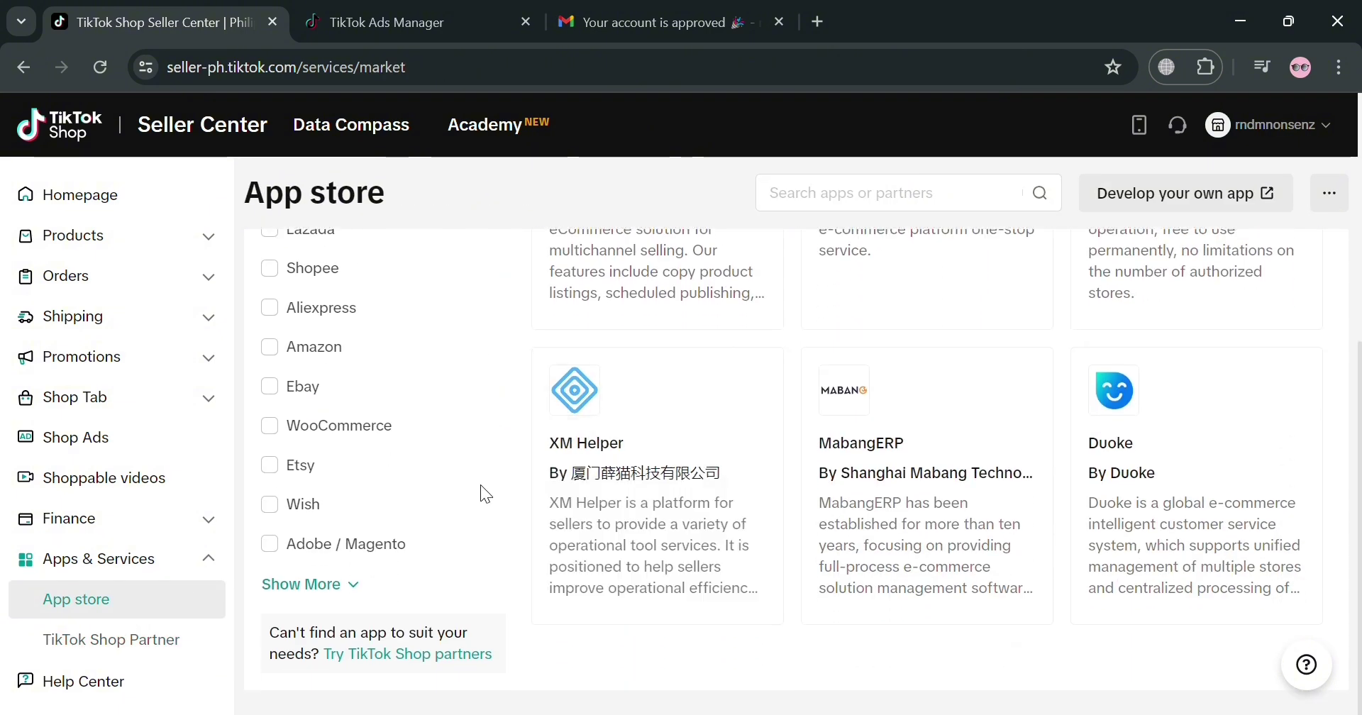
{"action": "left_click", "coordinate": [269, 426]}
{"action": "scroll", "coordinate": [1056, 414], "scroll_direction": "up", "scroll_amount": 5}
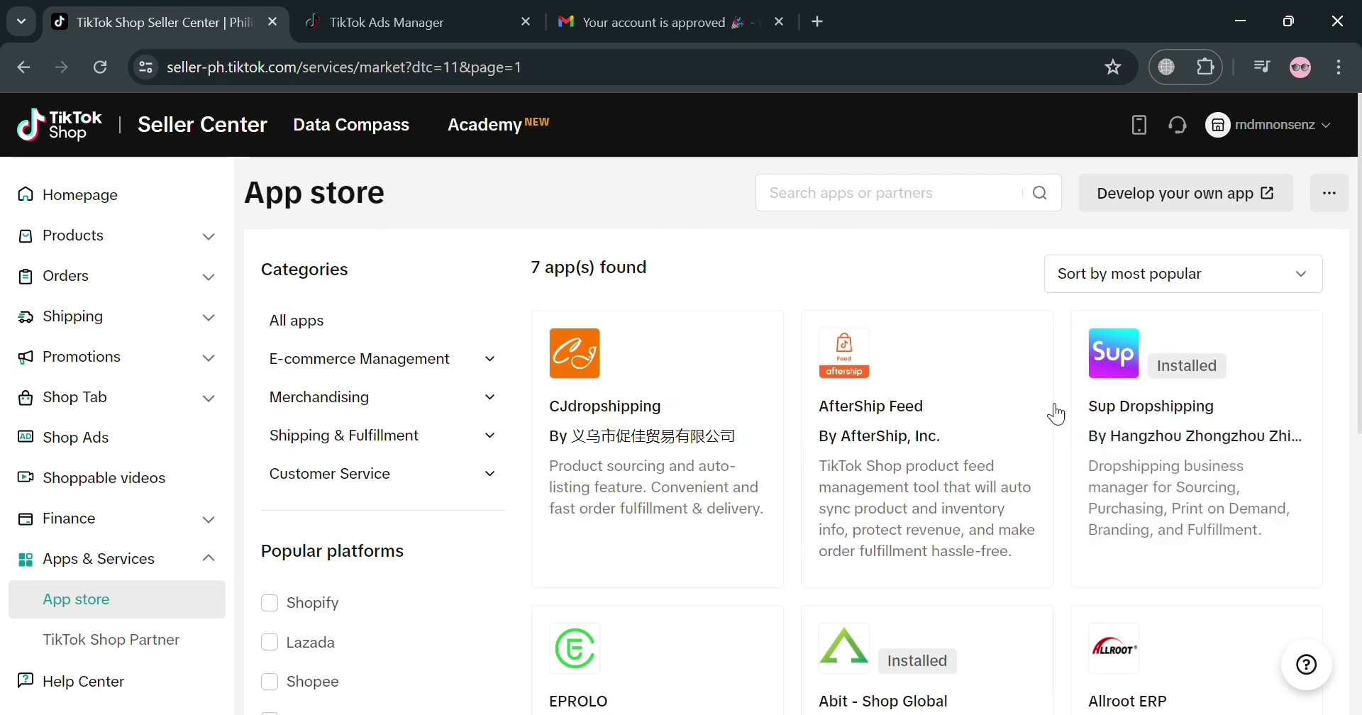
{"action": "mouse_move", "coordinate": [936, 456]}
{"action": "scroll", "coordinate": [1100, 434], "scroll_direction": "down", "scroll_amount": 3}
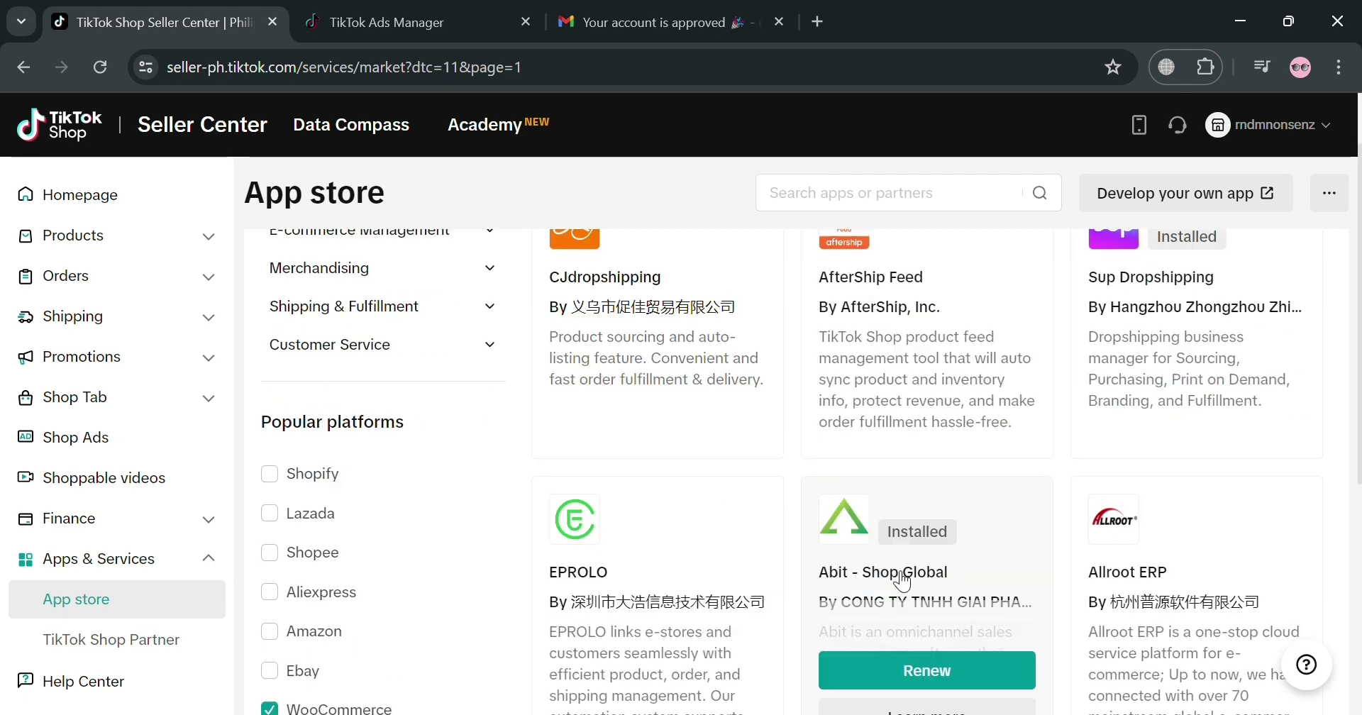
{"action": "mouse_move", "coordinate": [957, 632]}
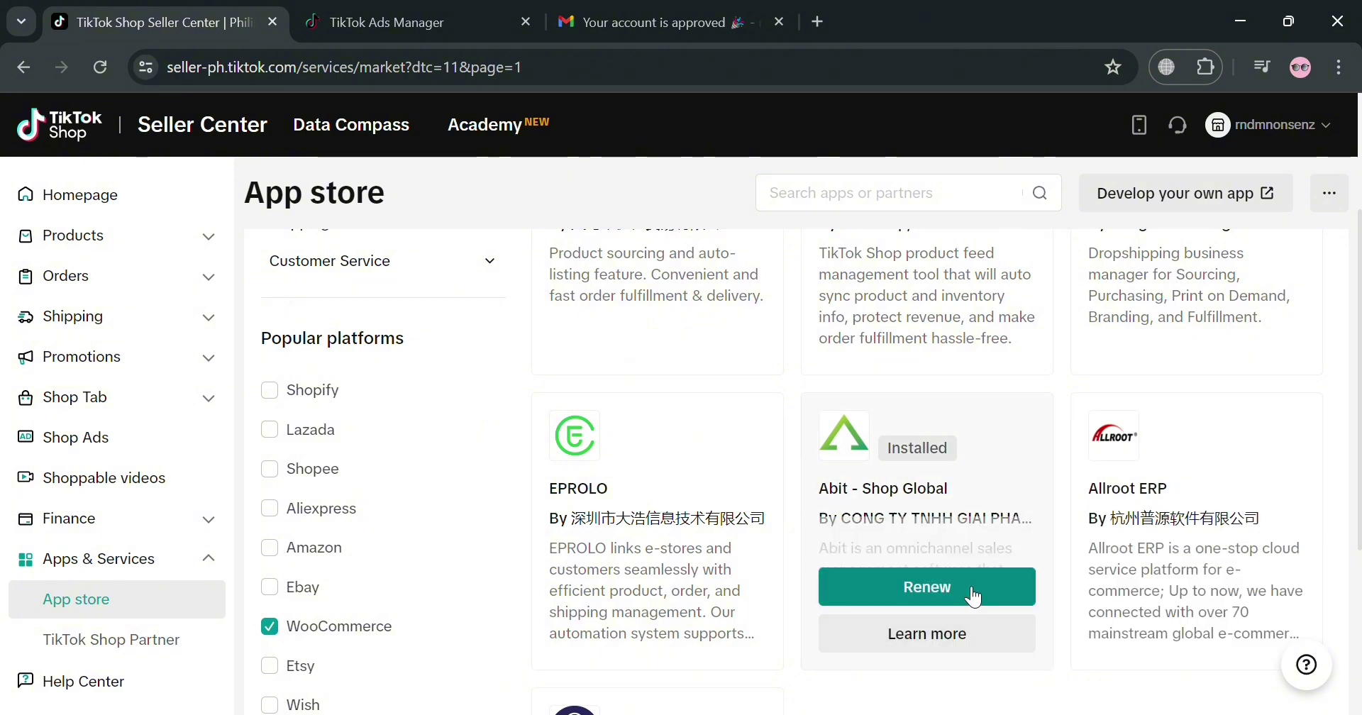
{"action": "left_click", "coordinate": [973, 598]}
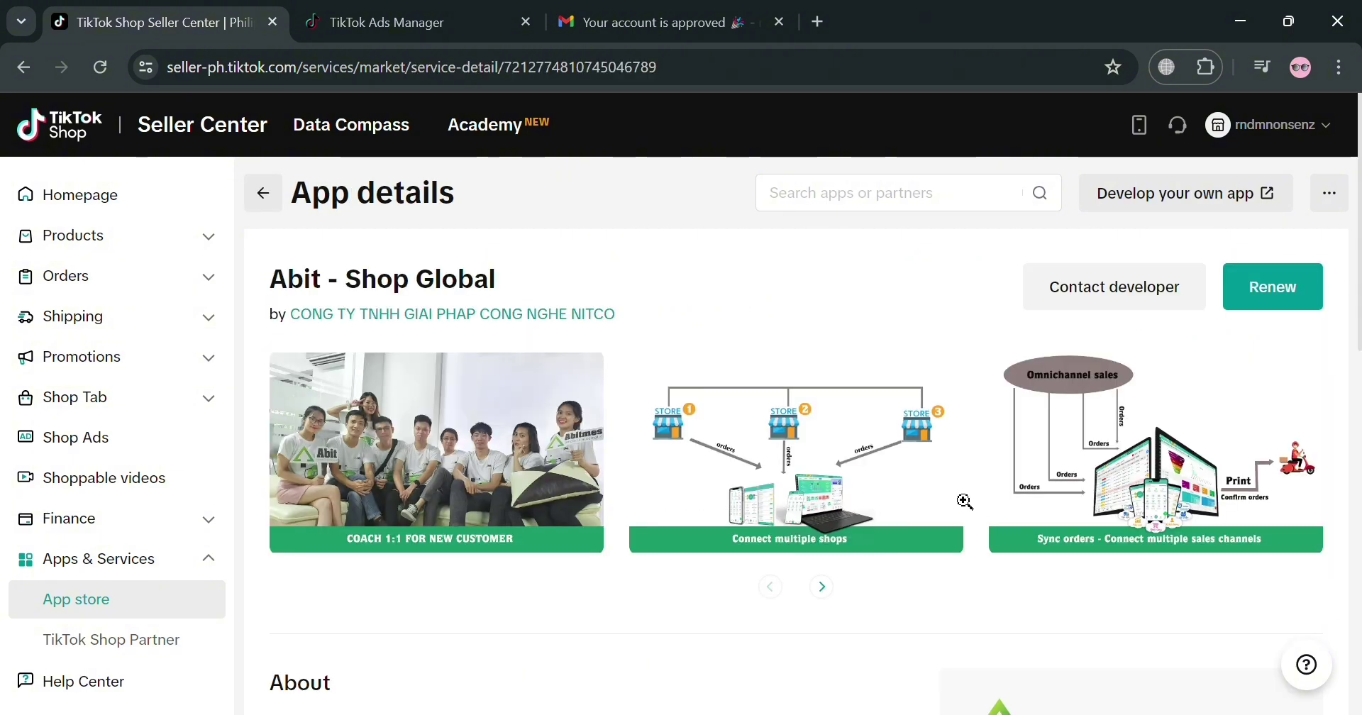
{"action": "scroll", "coordinate": [965, 501], "scroll_direction": "down", "scroll_amount": 15}
{"action": "mouse_move", "coordinate": [567, 498]}
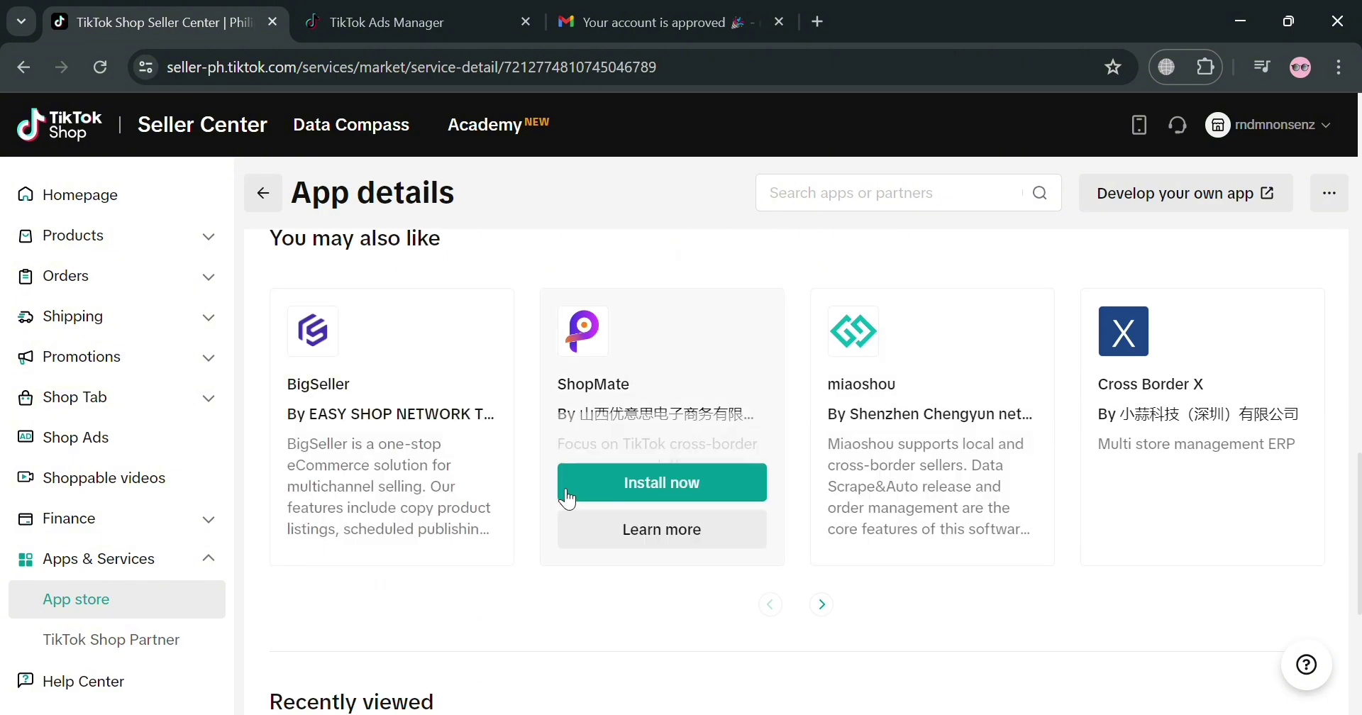
{"action": "scroll", "coordinate": [567, 499], "scroll_direction": "down", "scroll_amount": 5}
{"action": "scroll", "coordinate": [496, 577], "scroll_direction": "up", "scroll_amount": 15}
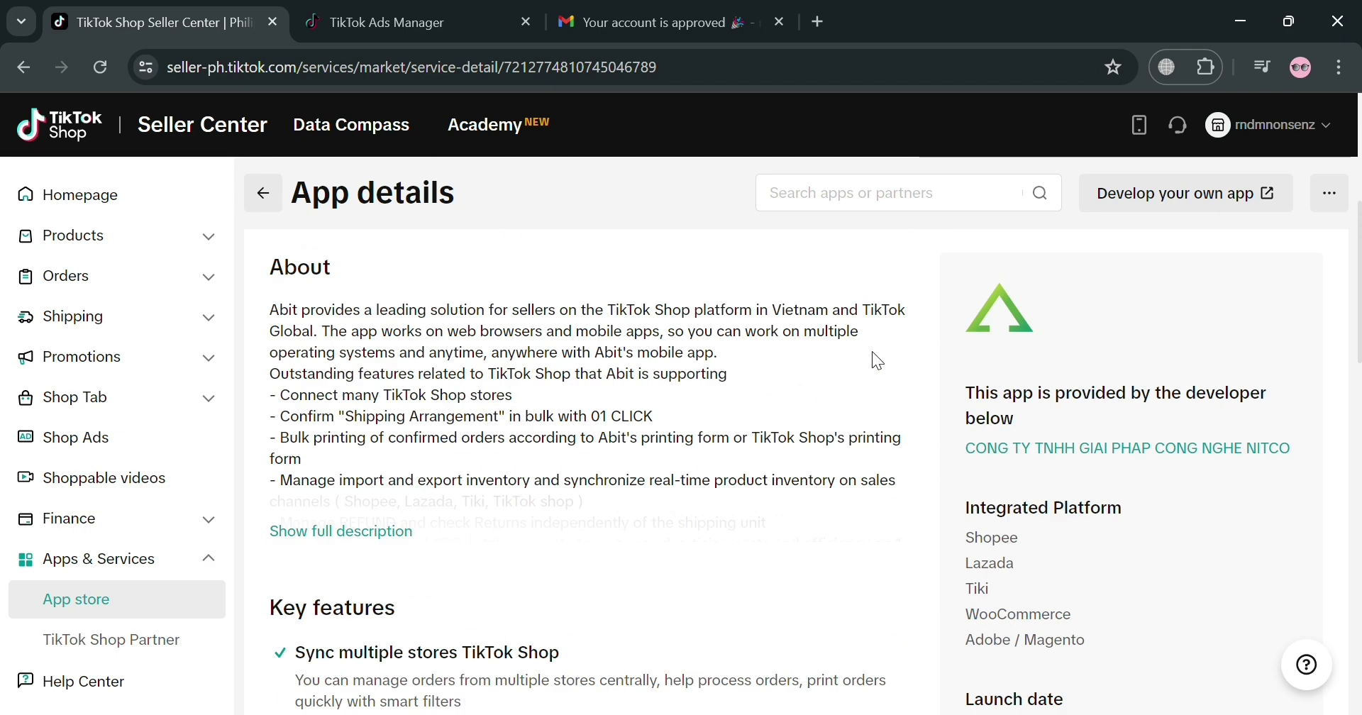
{"action": "scroll", "coordinate": [878, 360], "scroll_direction": "up", "scroll_amount": 2}
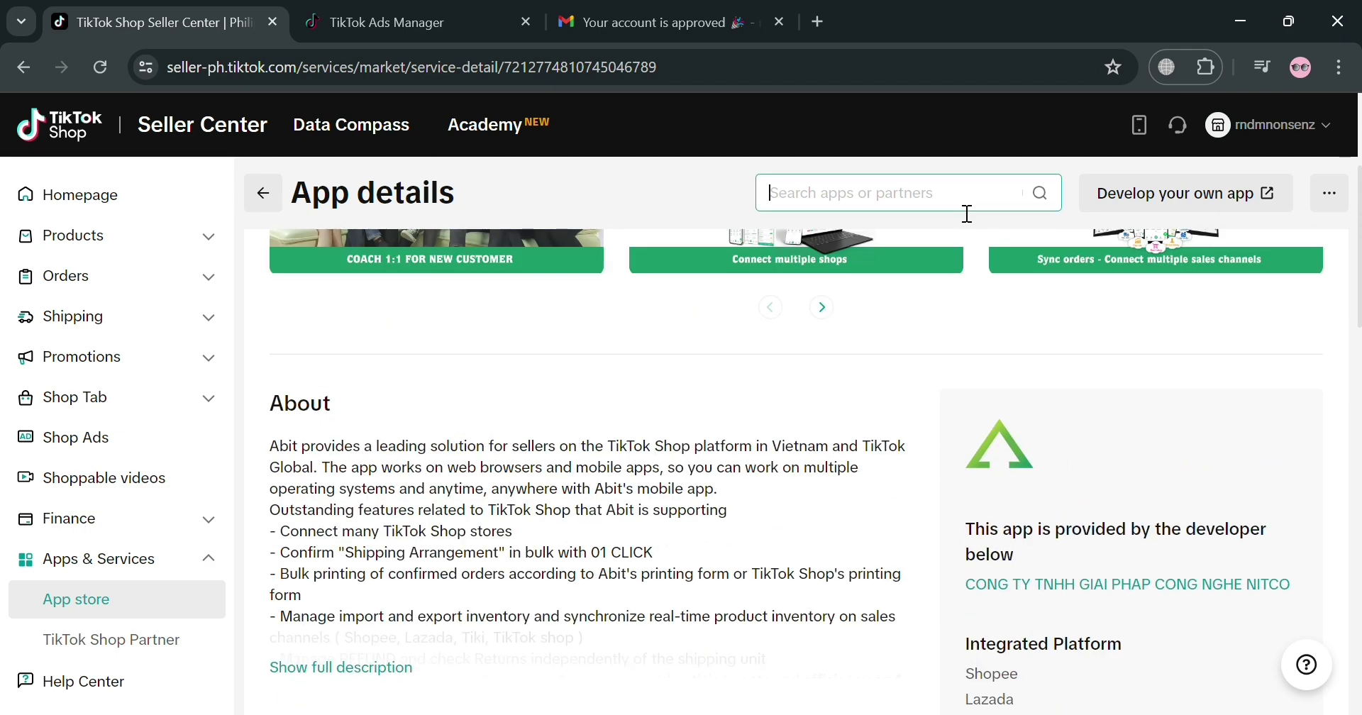
{"action": "type", "text": "comme"}
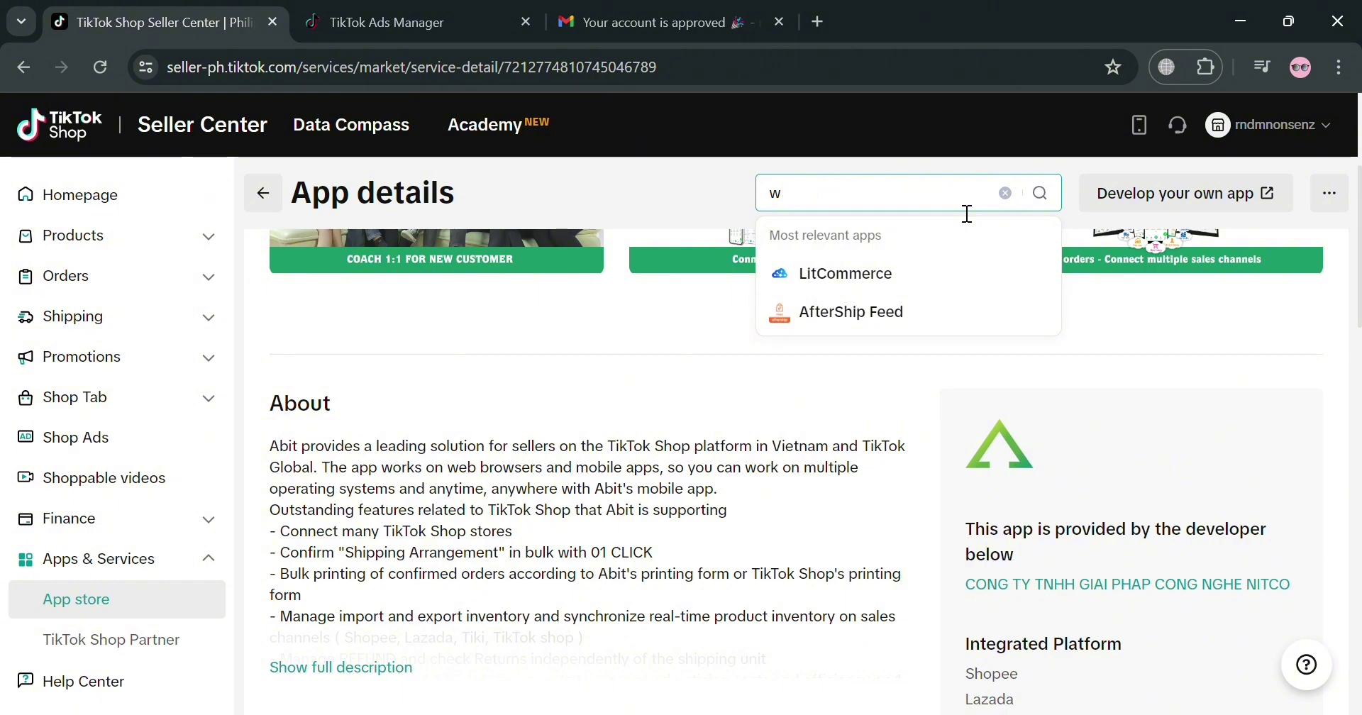
{"action": "key", "text": "BackSpace"}
{"action": "scroll", "coordinate": [636, 325], "scroll_direction": "up", "scroll_amount": 4}
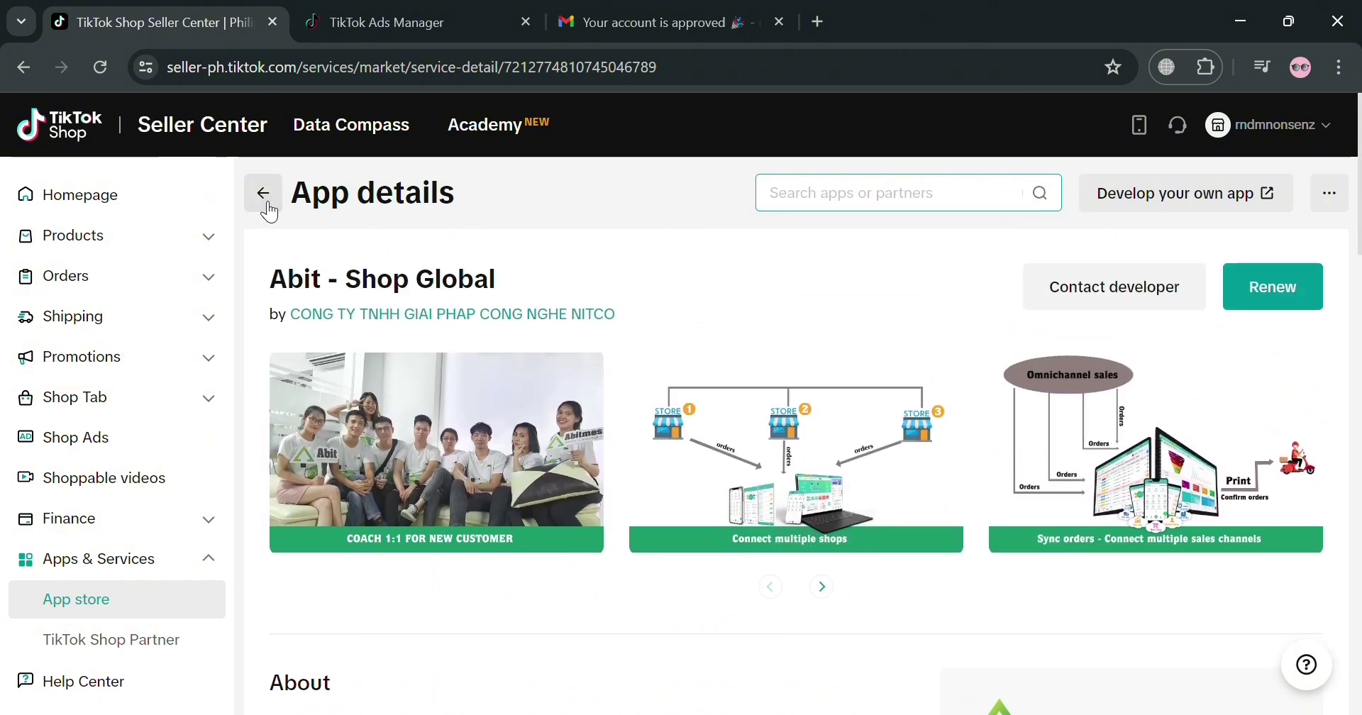
{"action": "left_click", "coordinate": [263, 193]}
{"action": "scroll", "coordinate": [124, 568], "scroll_direction": "down", "scroll_amount": 3}
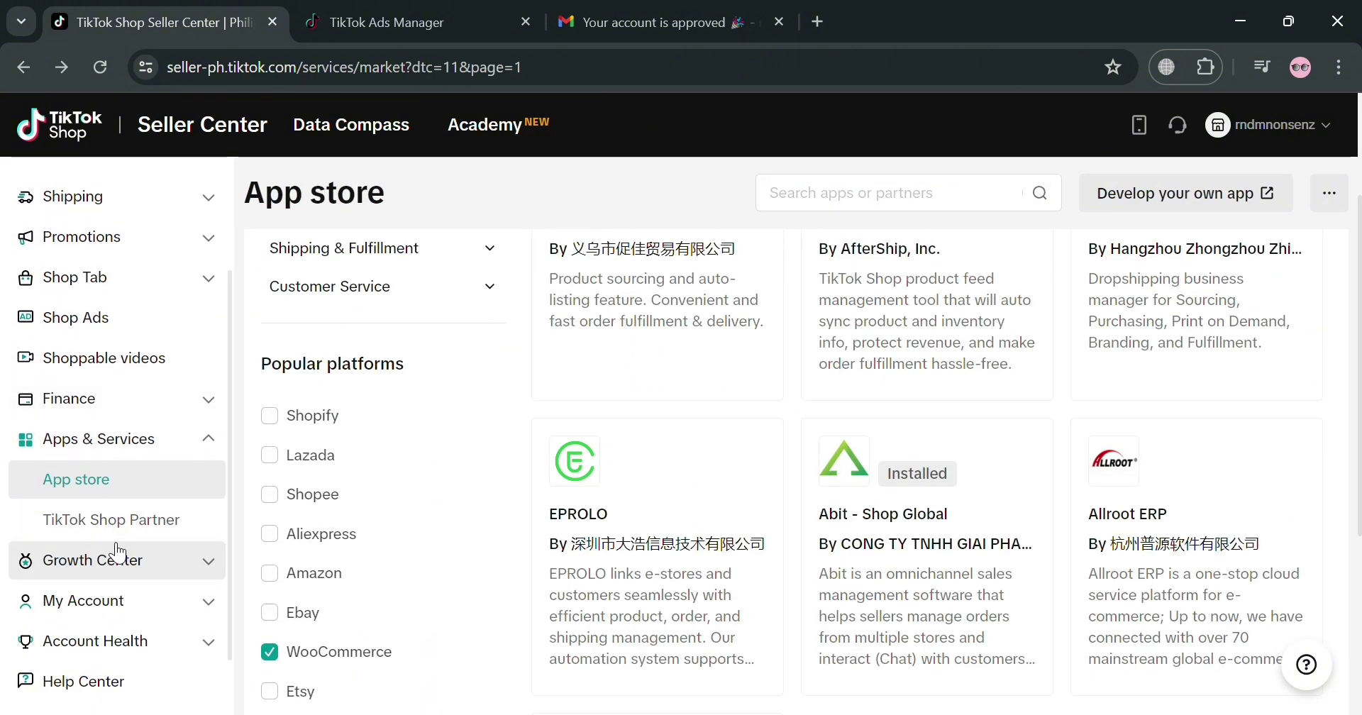
Go to TikTok Shop Partner services and sort them by newest
{"action": "left_click", "coordinate": [142, 561]}
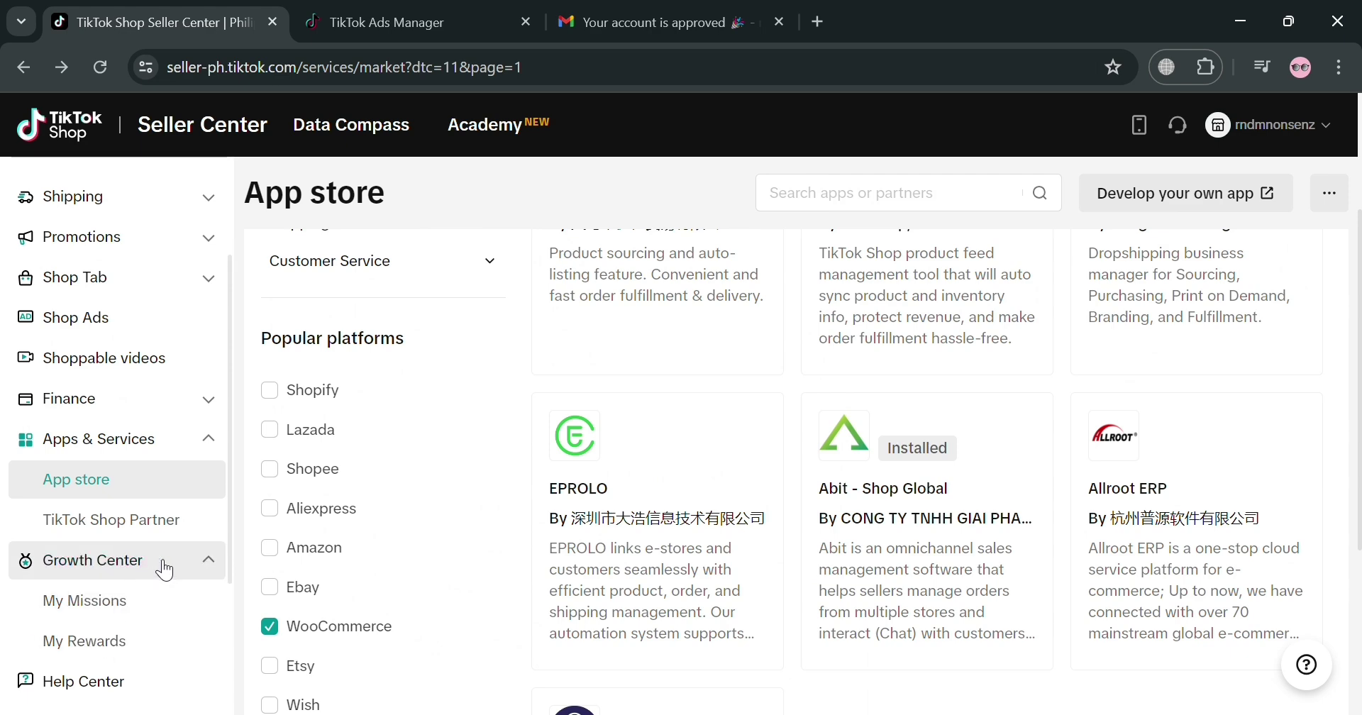
{"action": "left_click", "coordinate": [162, 529]}
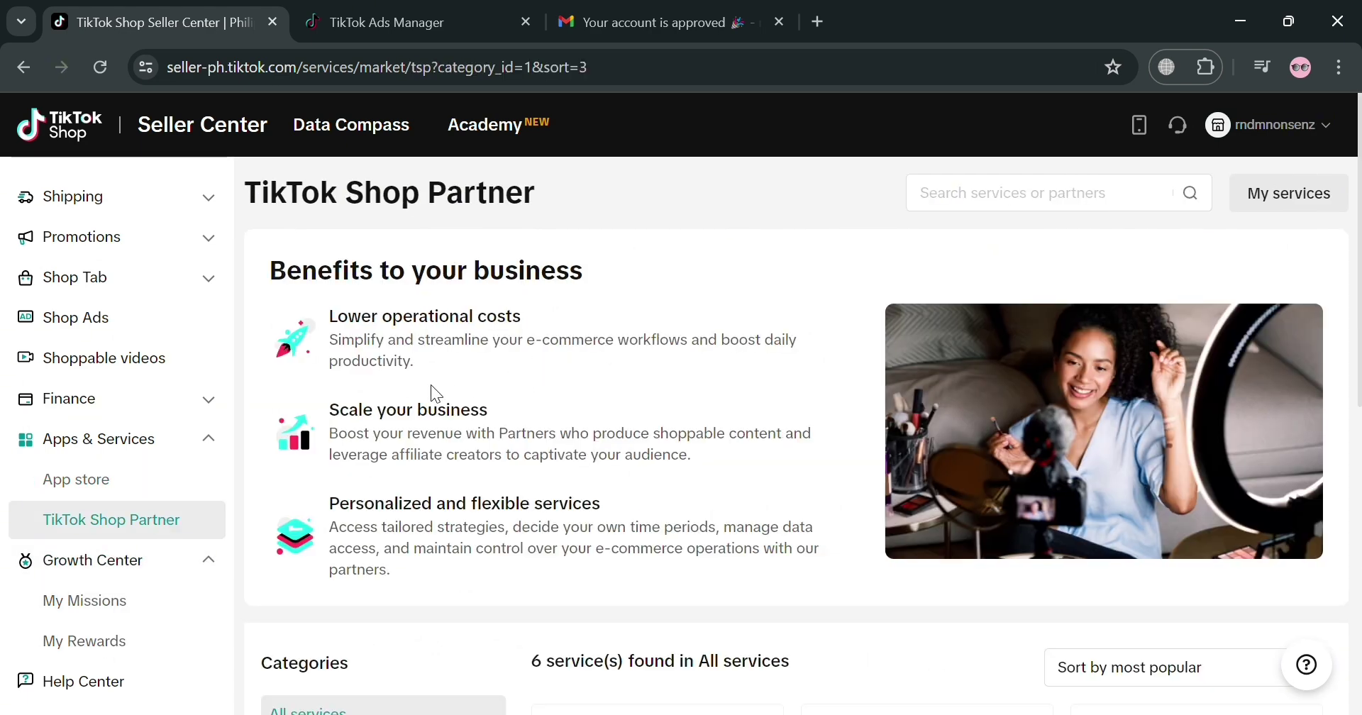
{"action": "scroll", "coordinate": [436, 394], "scroll_direction": "down", "scroll_amount": 3}
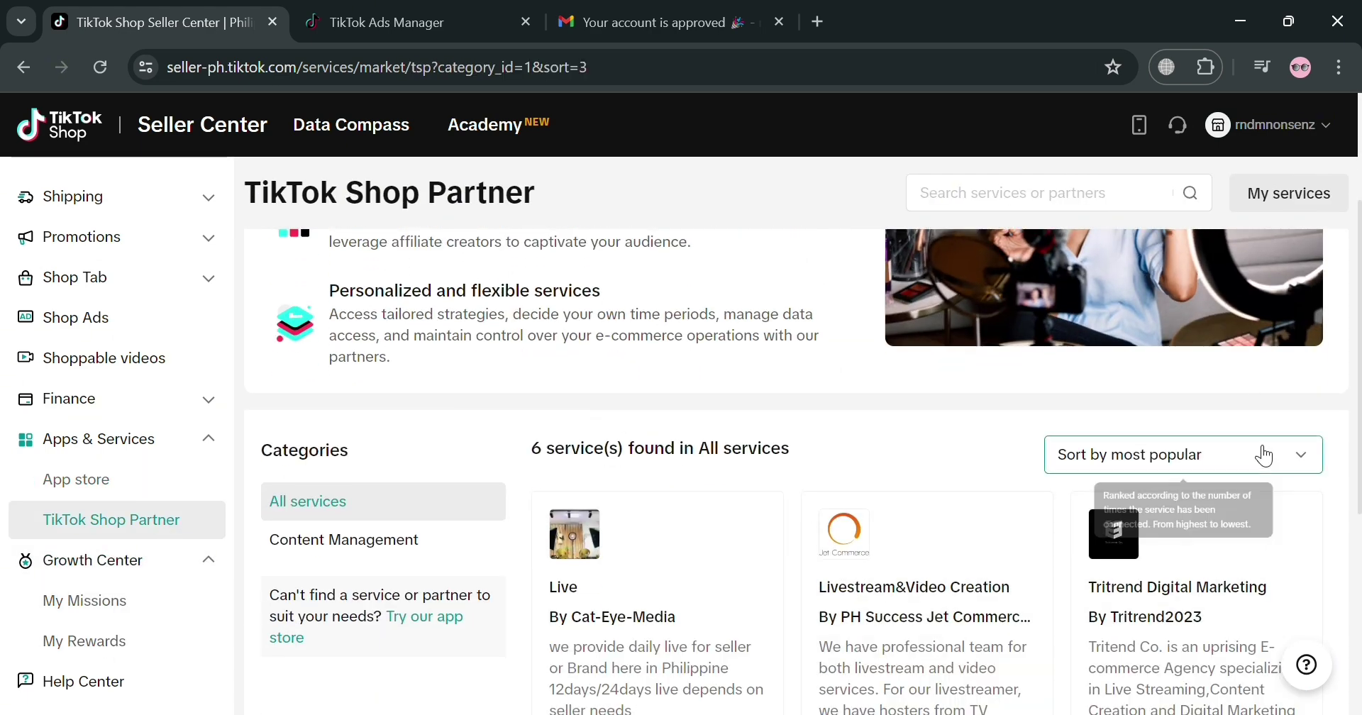
{"action": "left_click", "coordinate": [1264, 455]}
{"action": "left_click", "coordinate": [1167, 547]}
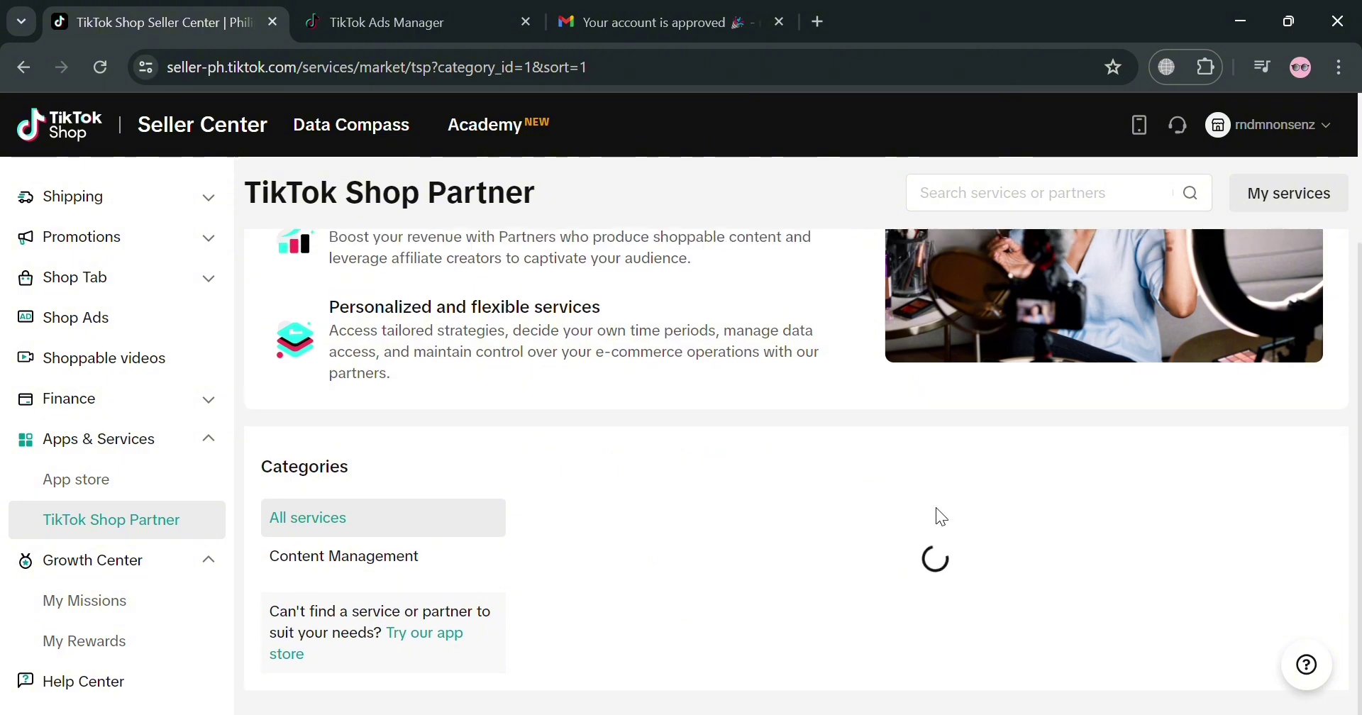
Filter to Content Management, confirm My services is empty, and return to the partner list
{"action": "scroll", "coordinate": [641, 453], "scroll_direction": "down", "scroll_amount": 5}
{"action": "scroll", "coordinate": [772, 500], "scroll_direction": "up", "scroll_amount": 5}
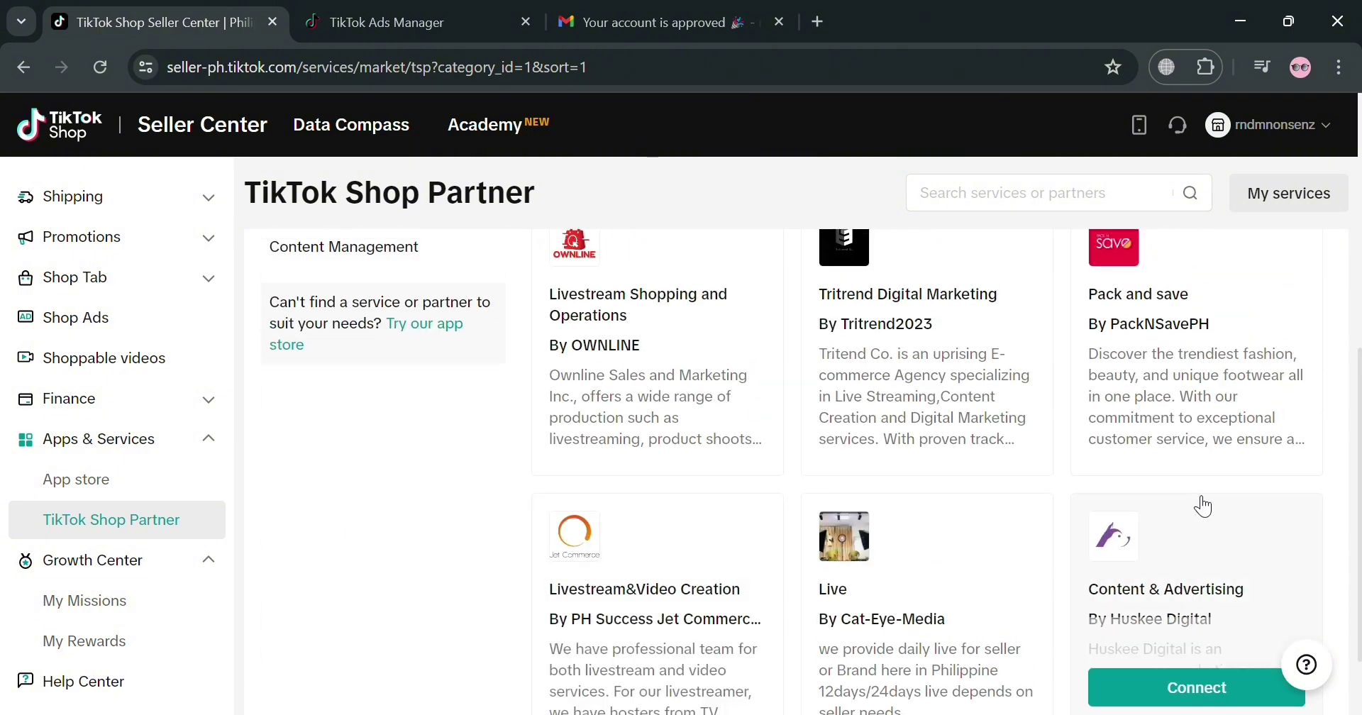
{"action": "left_click", "coordinate": [348, 566]}
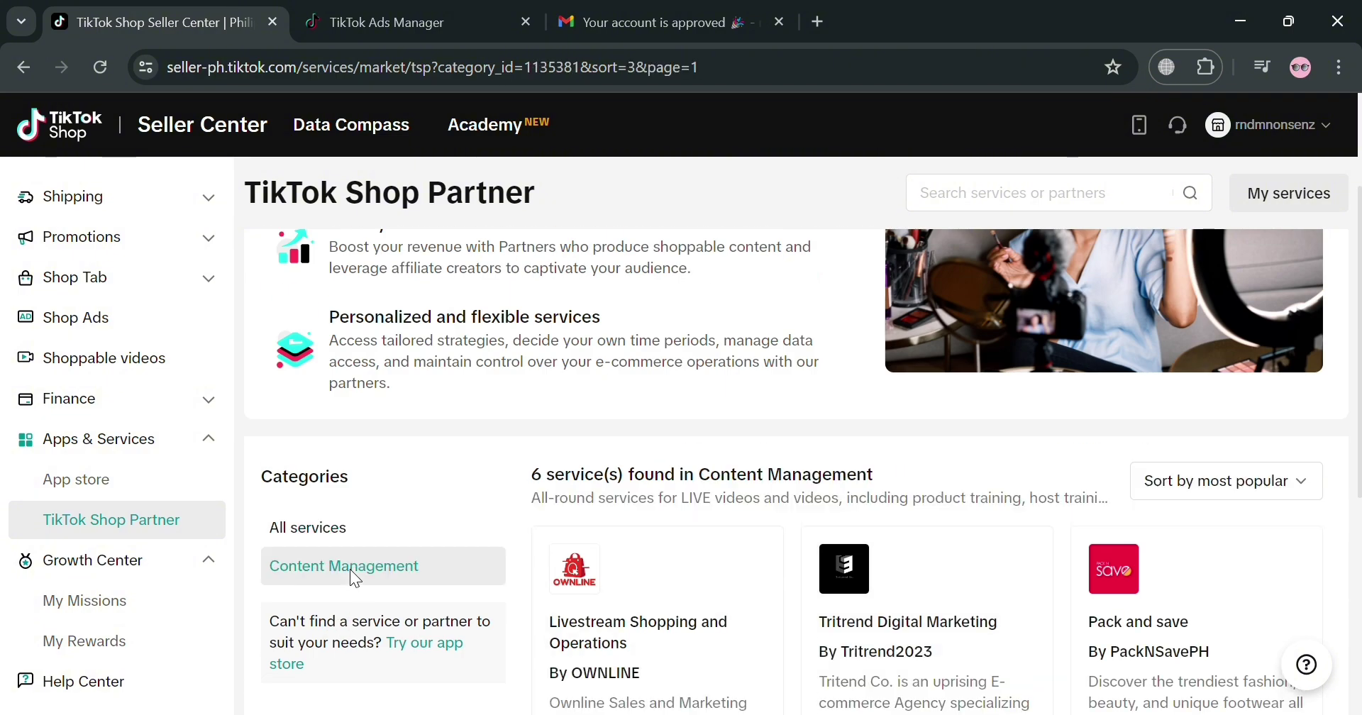
{"action": "scroll", "coordinate": [550, 670], "scroll_direction": "down", "scroll_amount": 1}
{"action": "scroll", "coordinate": [550, 670], "scroll_direction": "down", "scroll_amount": 5}
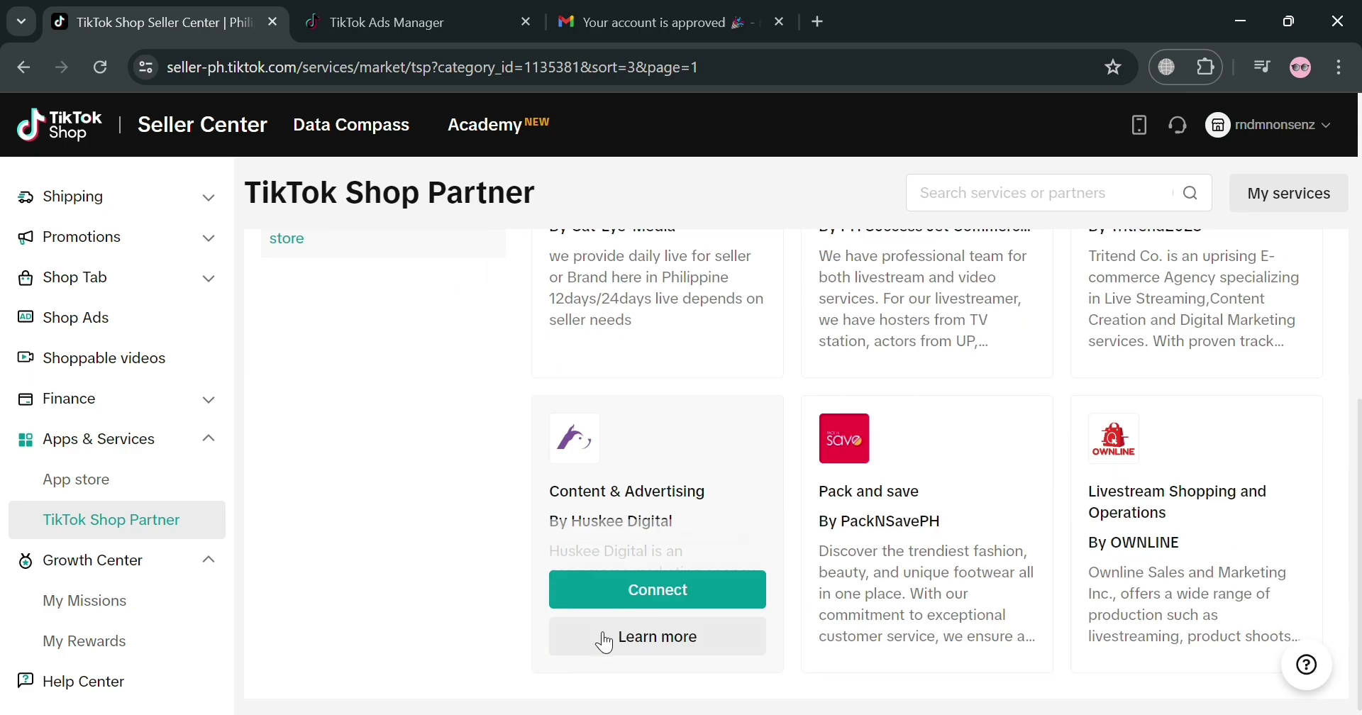
{"action": "scroll", "coordinate": [502, 568], "scroll_direction": "up", "scroll_amount": 5}
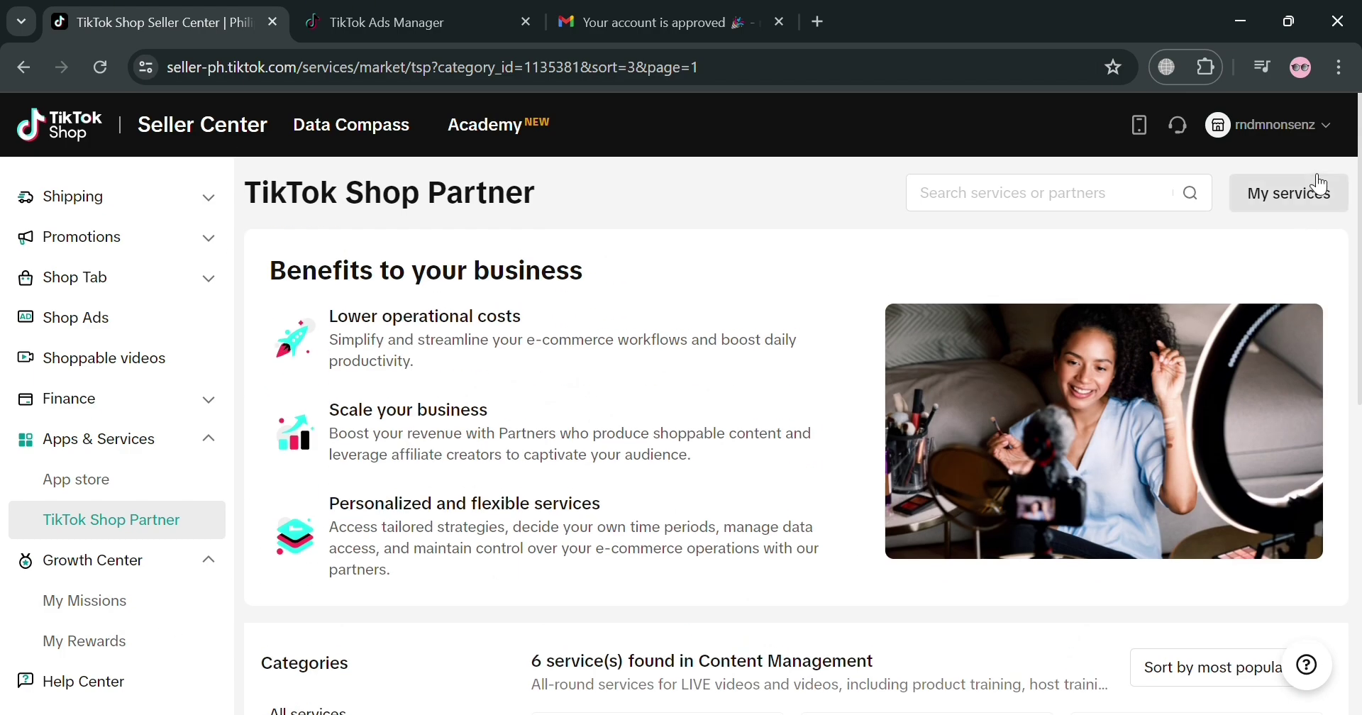
{"action": "left_click", "coordinate": [1320, 186]}
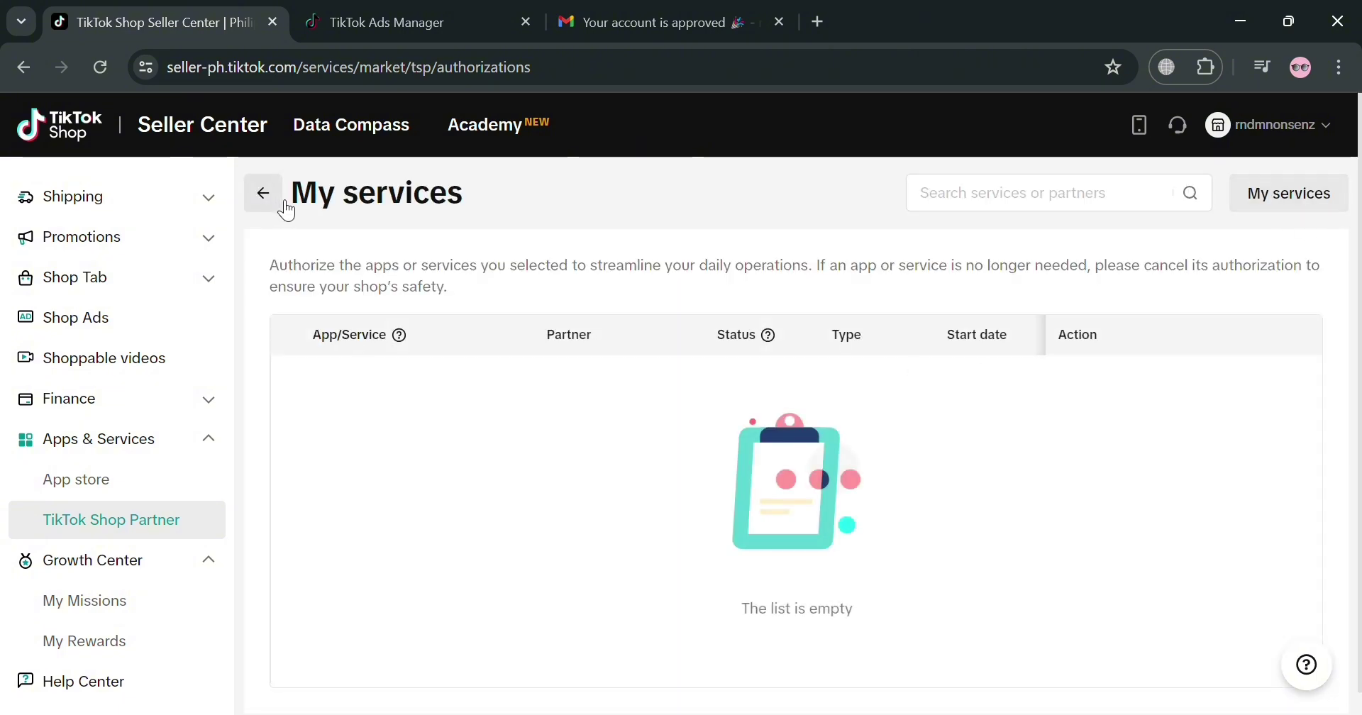
{"action": "left_click", "coordinate": [263, 193]}
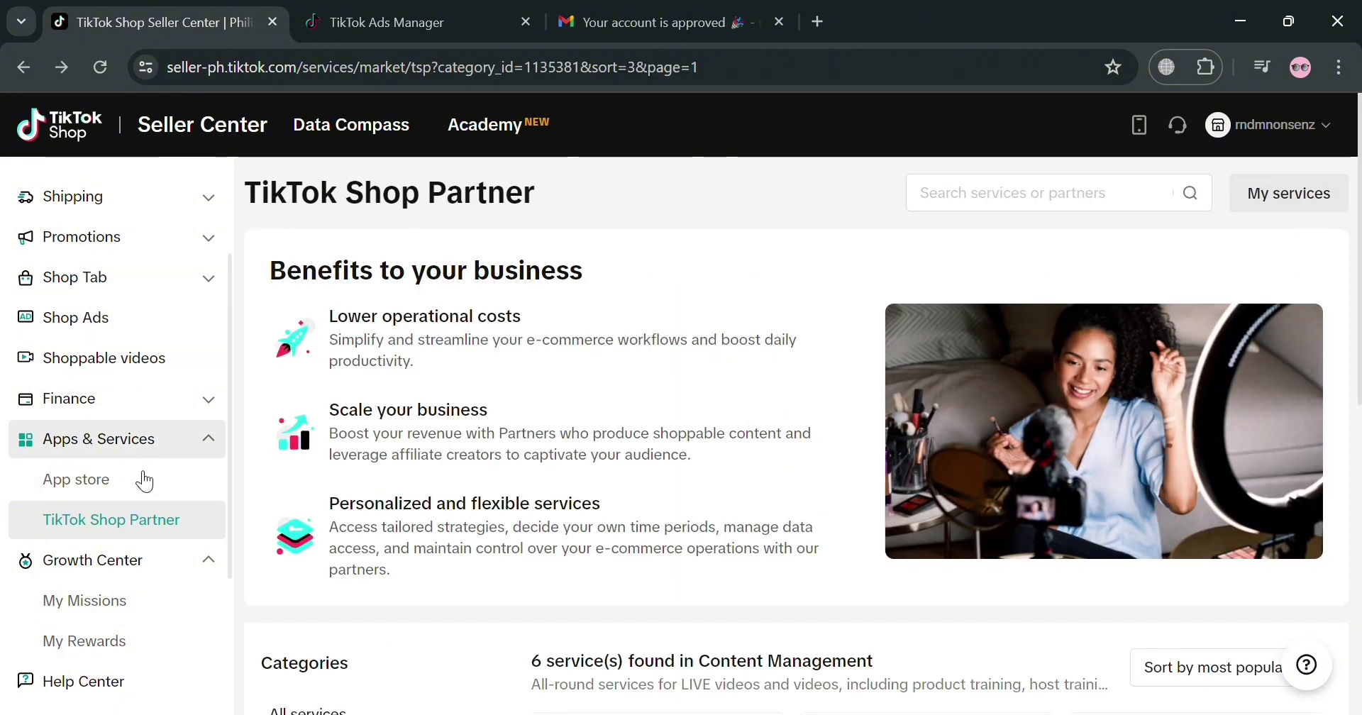
Filter the App store to apps supporting WooCommerce
{"action": "left_click", "coordinate": [131, 484]}
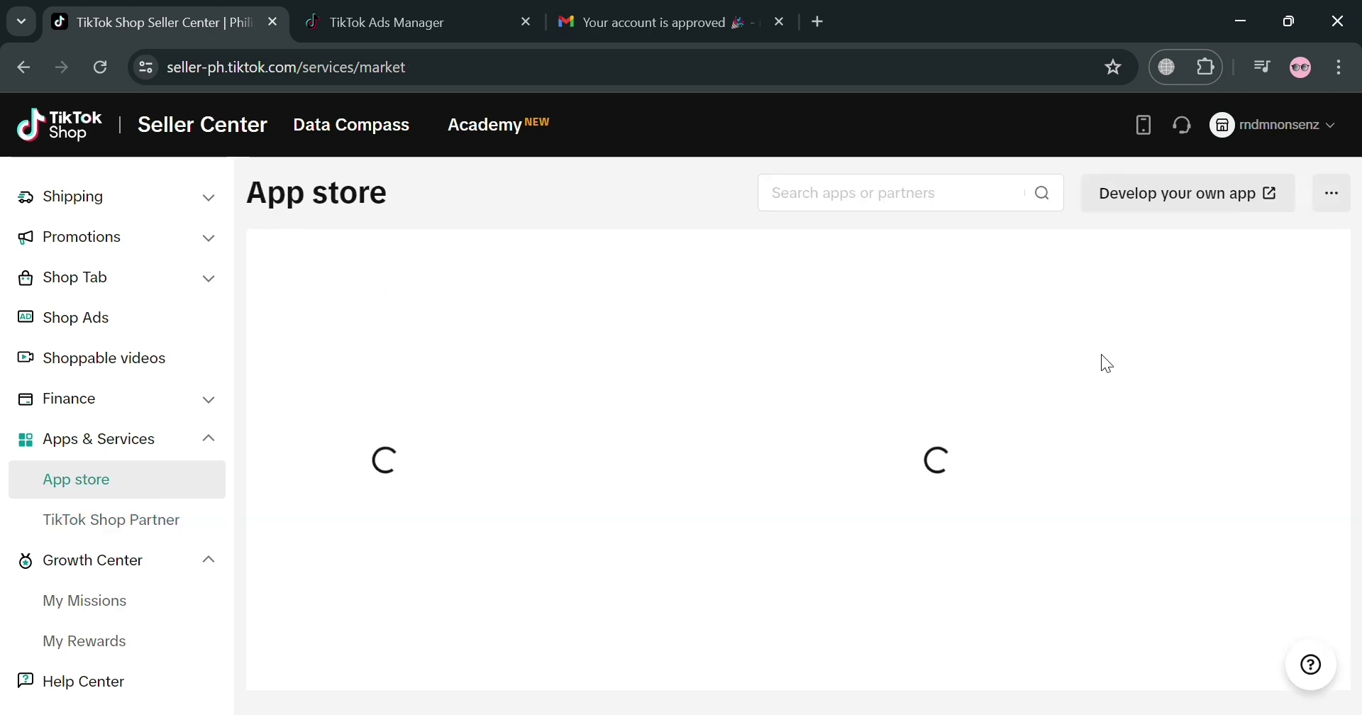
{"action": "scroll", "coordinate": [307, 657], "scroll_direction": "down", "scroll_amount": 5}
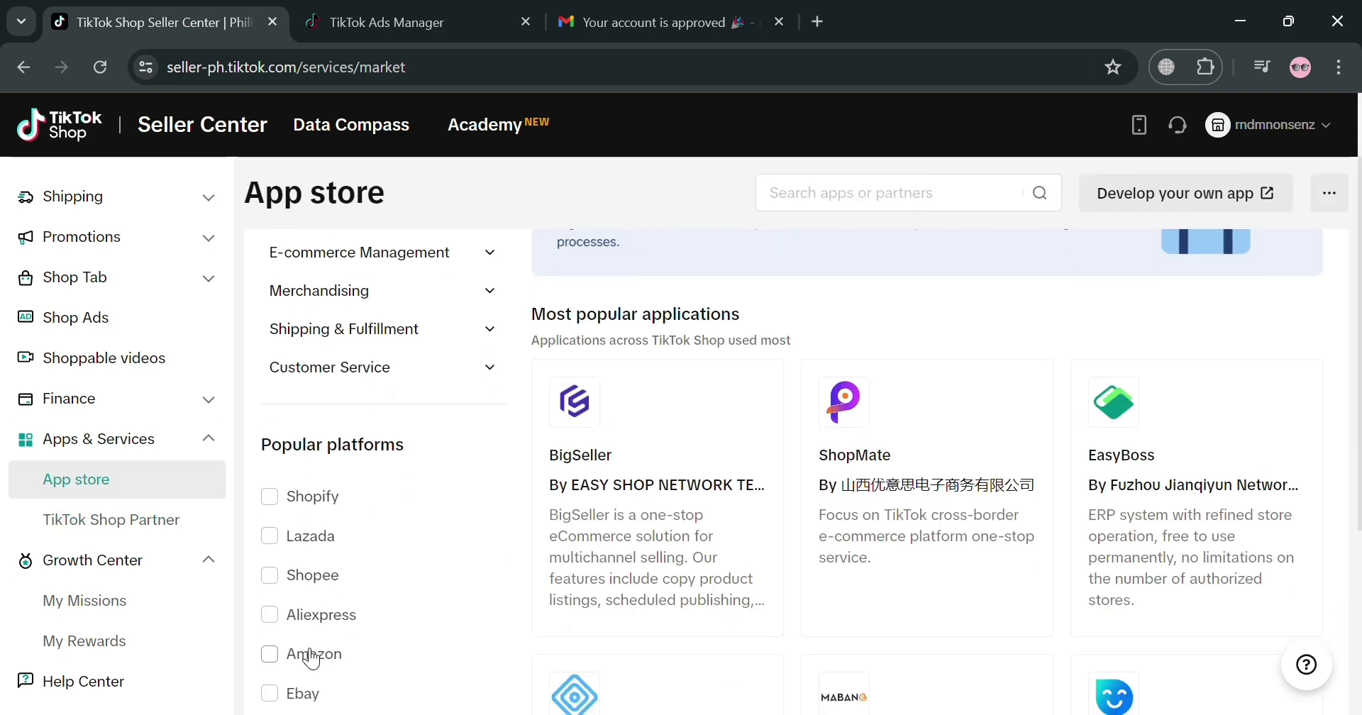
{"action": "left_click", "coordinate": [288, 432]}
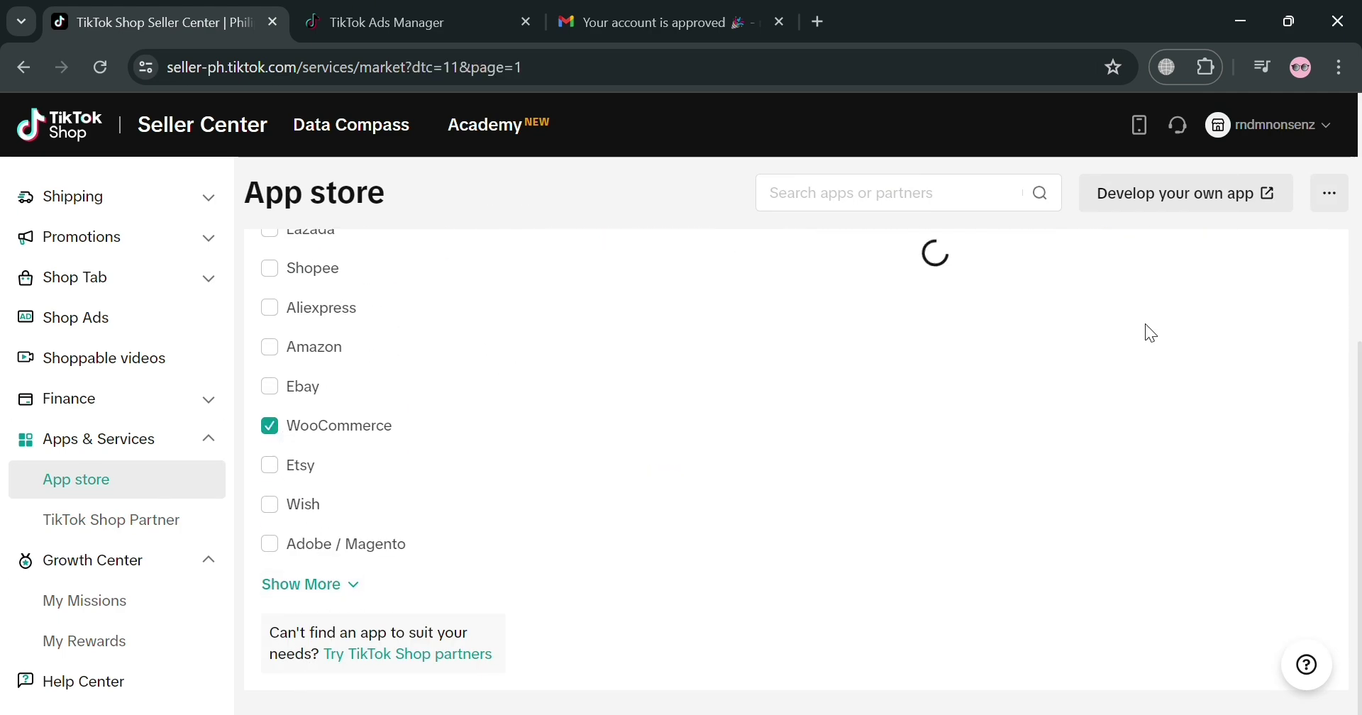
{"action": "scroll", "coordinate": [1192, 364], "scroll_direction": "up", "scroll_amount": 3}
{"action": "scroll", "coordinate": [951, 538], "scroll_direction": "up", "scroll_amount": 3}
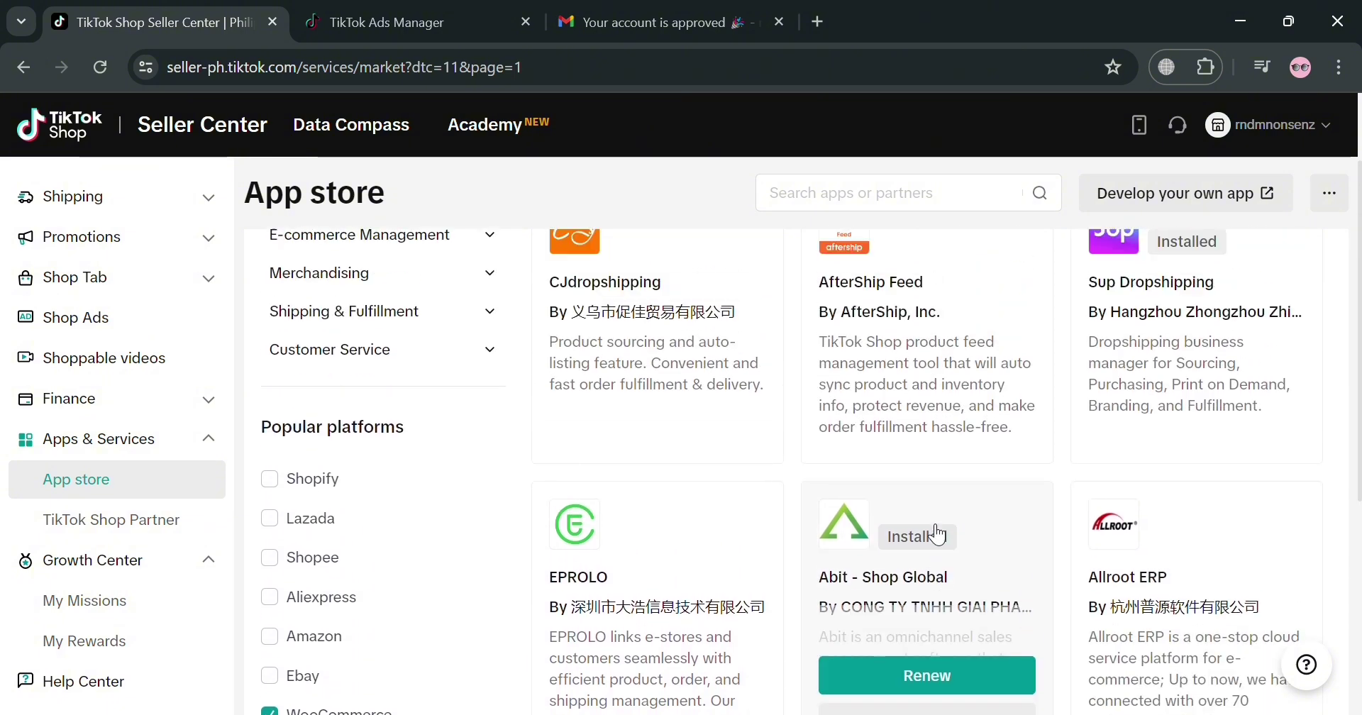
{"action": "scroll", "coordinate": [943, 534], "scroll_direction": "down", "scroll_amount": 3}
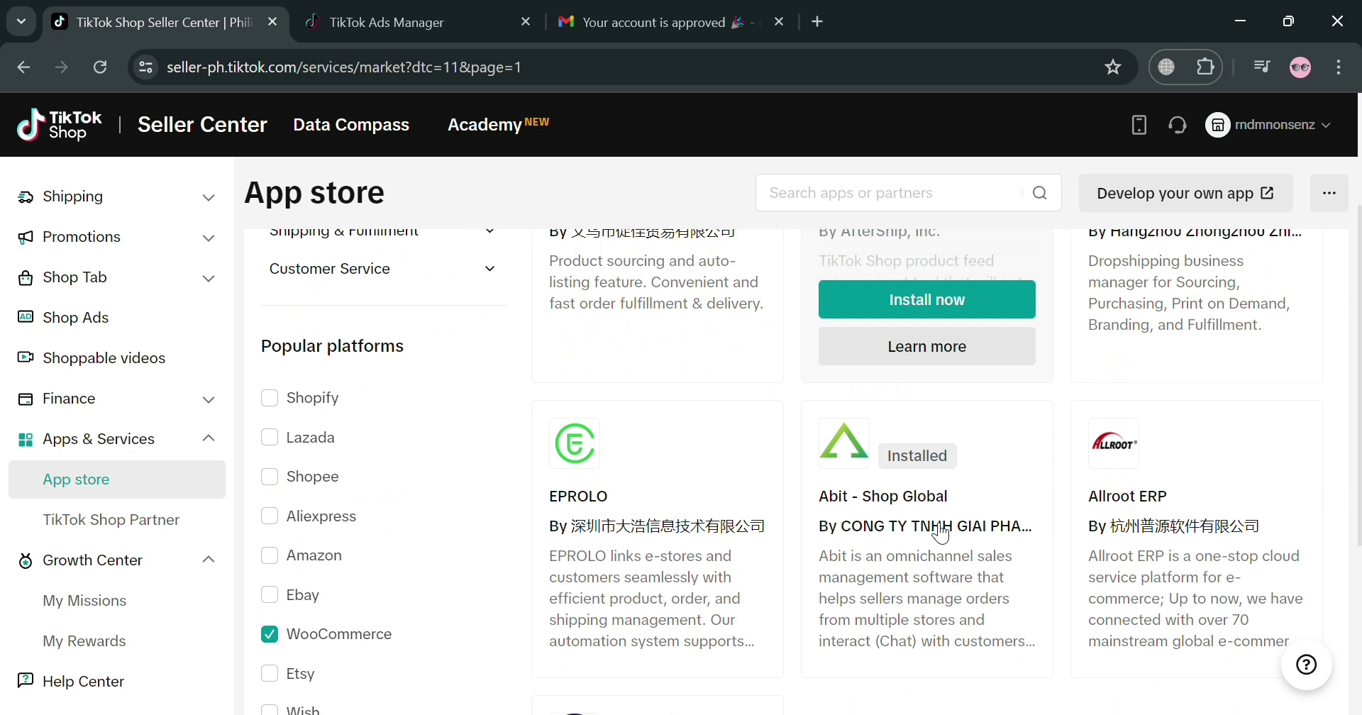
Open the Abit app's home page, then view My apps and incidents
{"action": "left_click", "coordinate": [942, 533]}
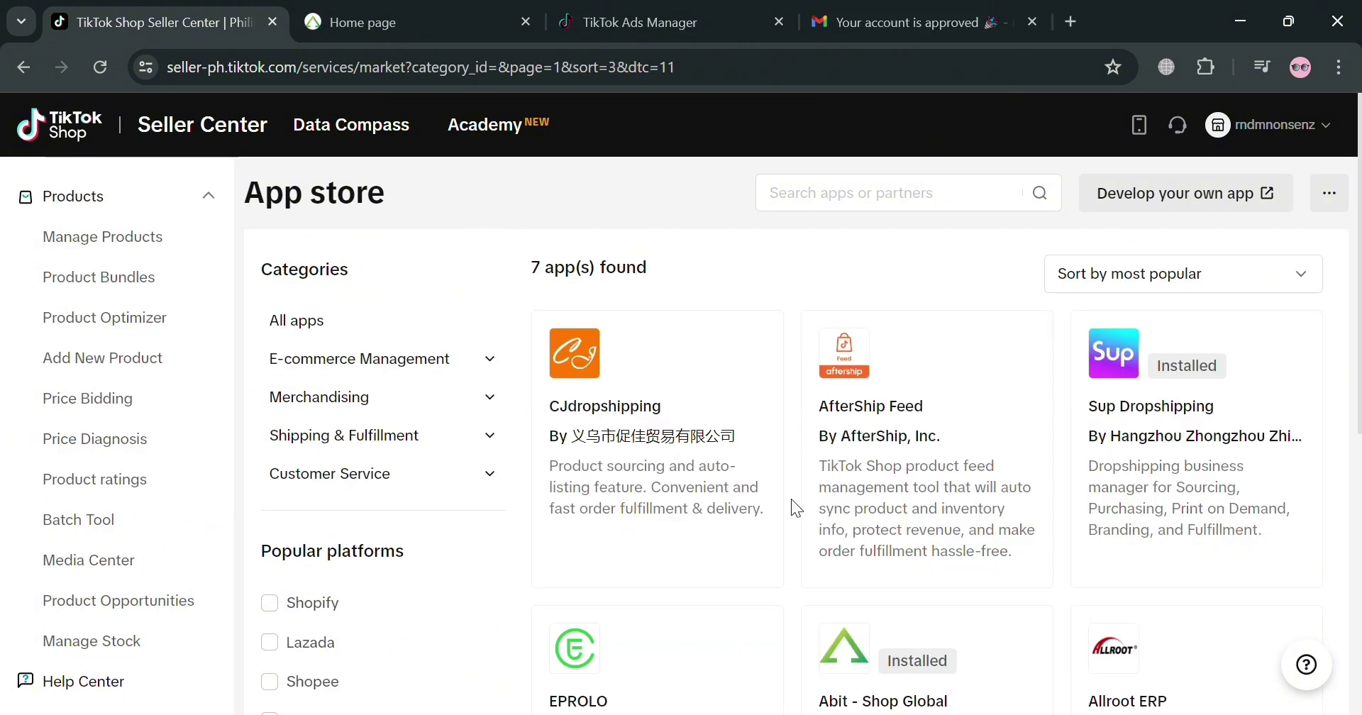
{"action": "mouse_move", "coordinate": [785, 507]}
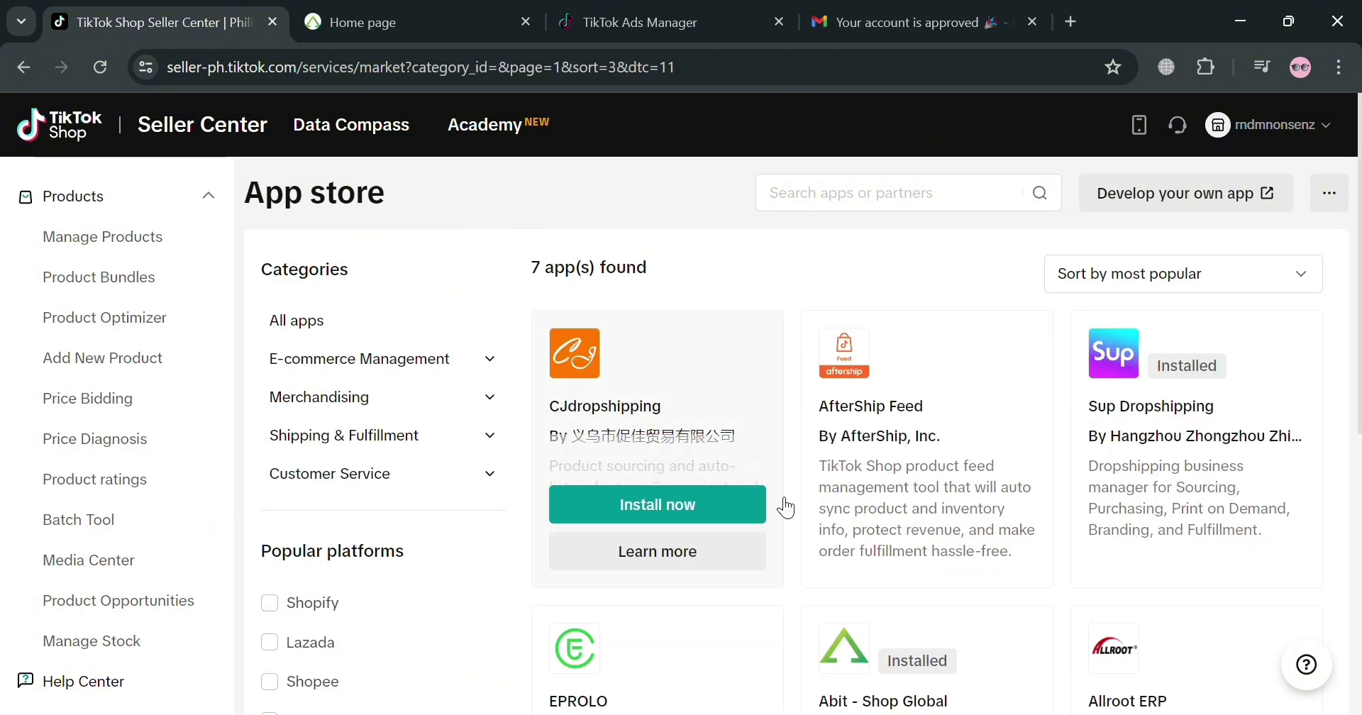
{"action": "left_click", "coordinate": [1333, 193]}
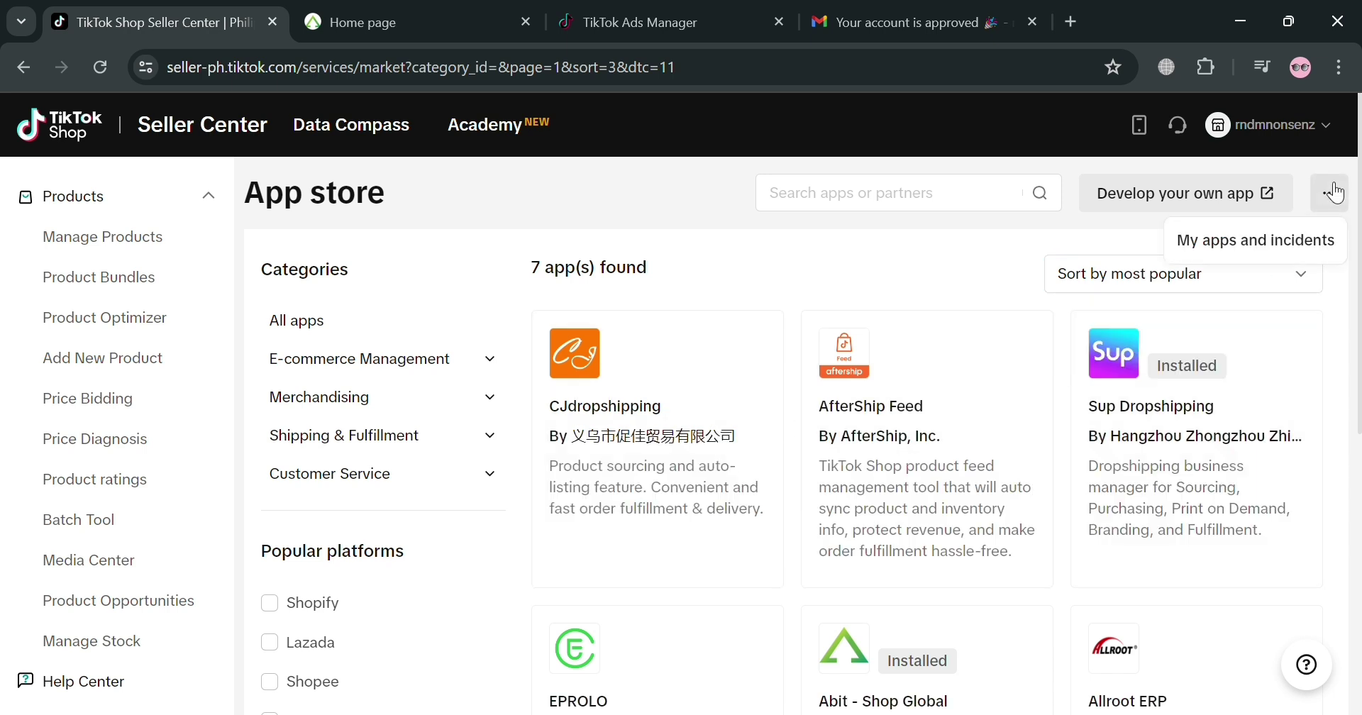
{"action": "mouse_move", "coordinate": [1346, 200]}
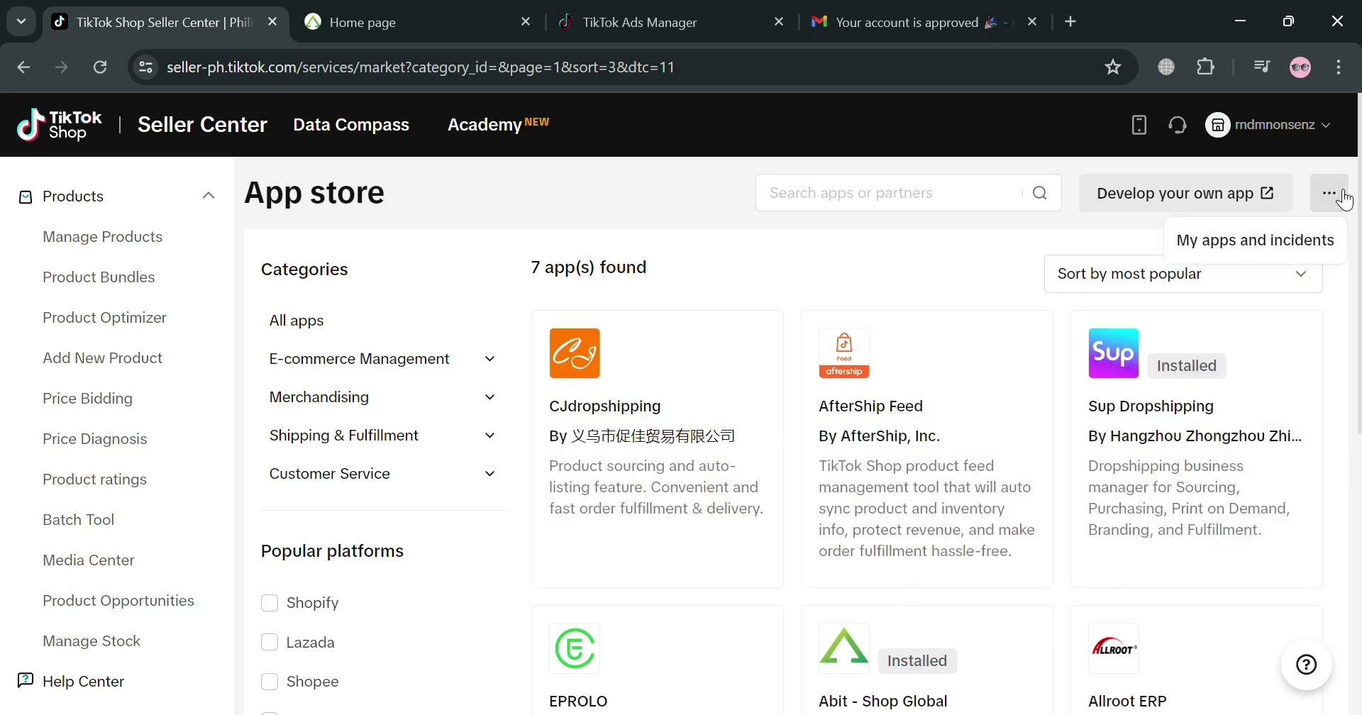
{"action": "left_click", "coordinate": [1304, 250]}
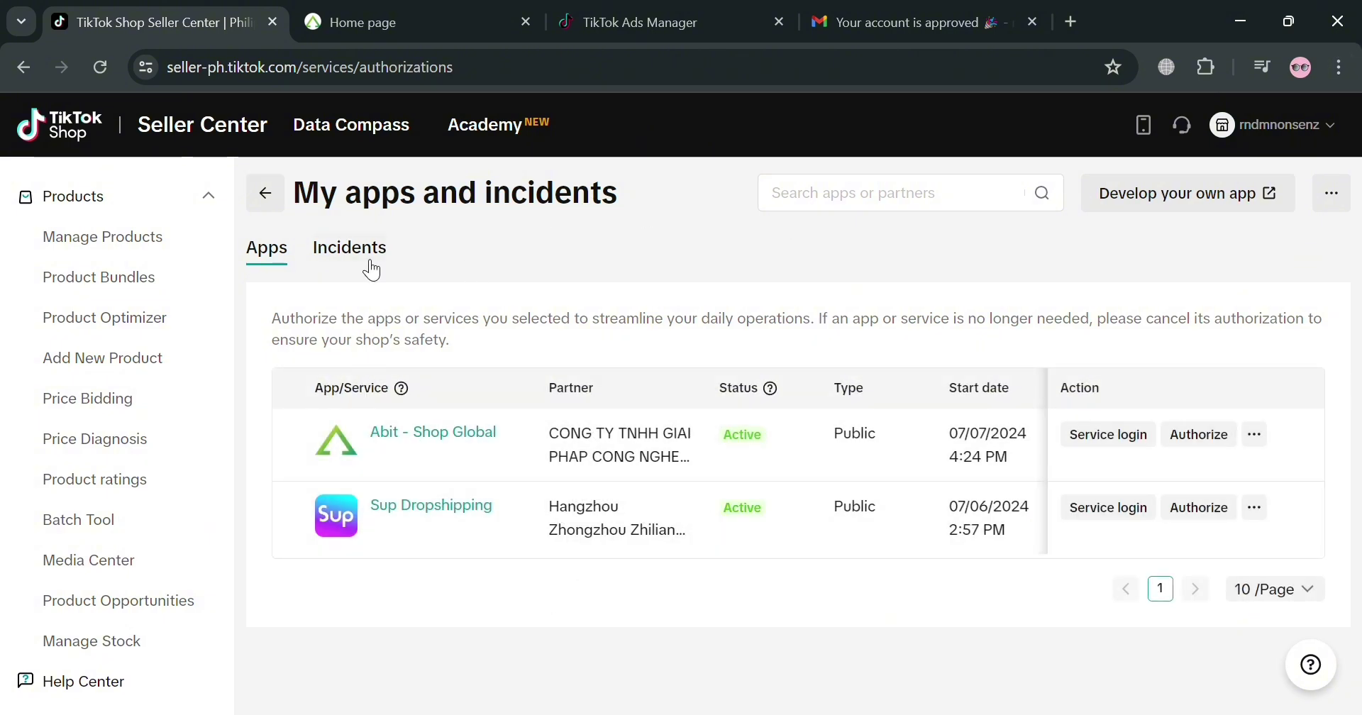
{"action": "left_click", "coordinate": [371, 269]}
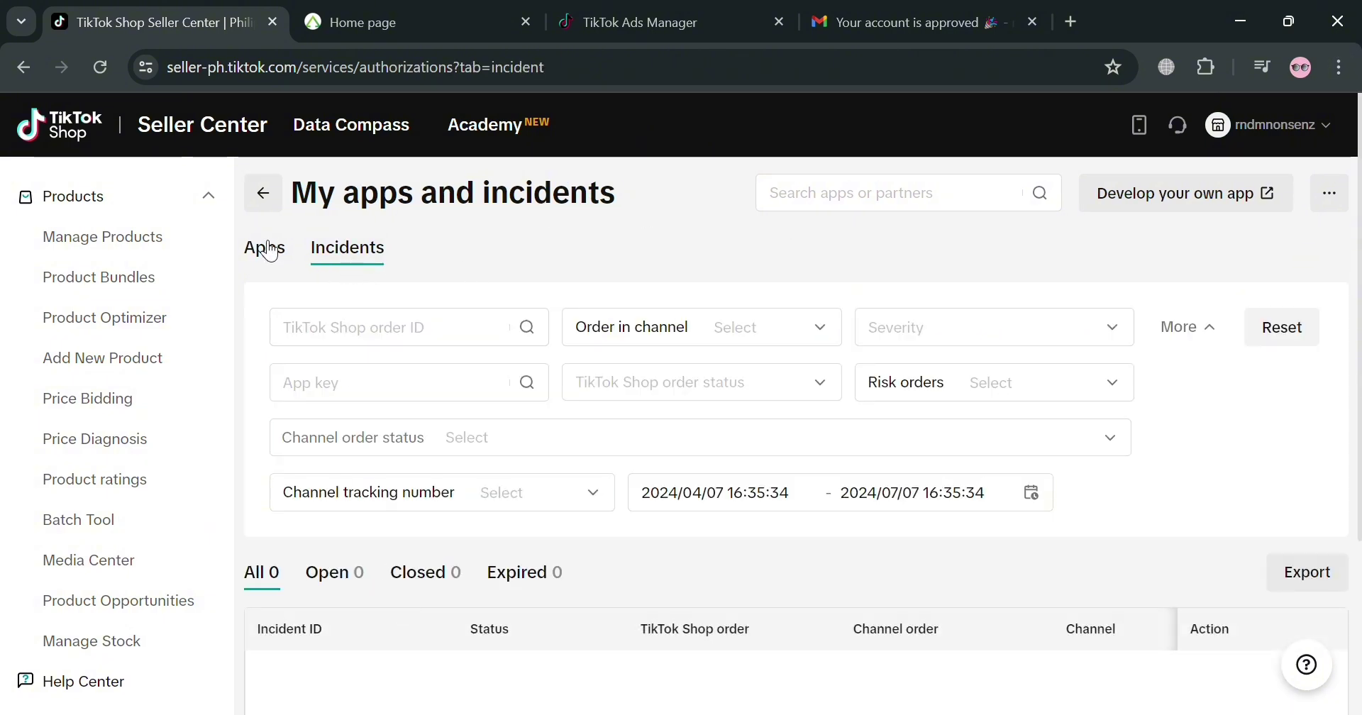
{"action": "left_click", "coordinate": [268, 249]}
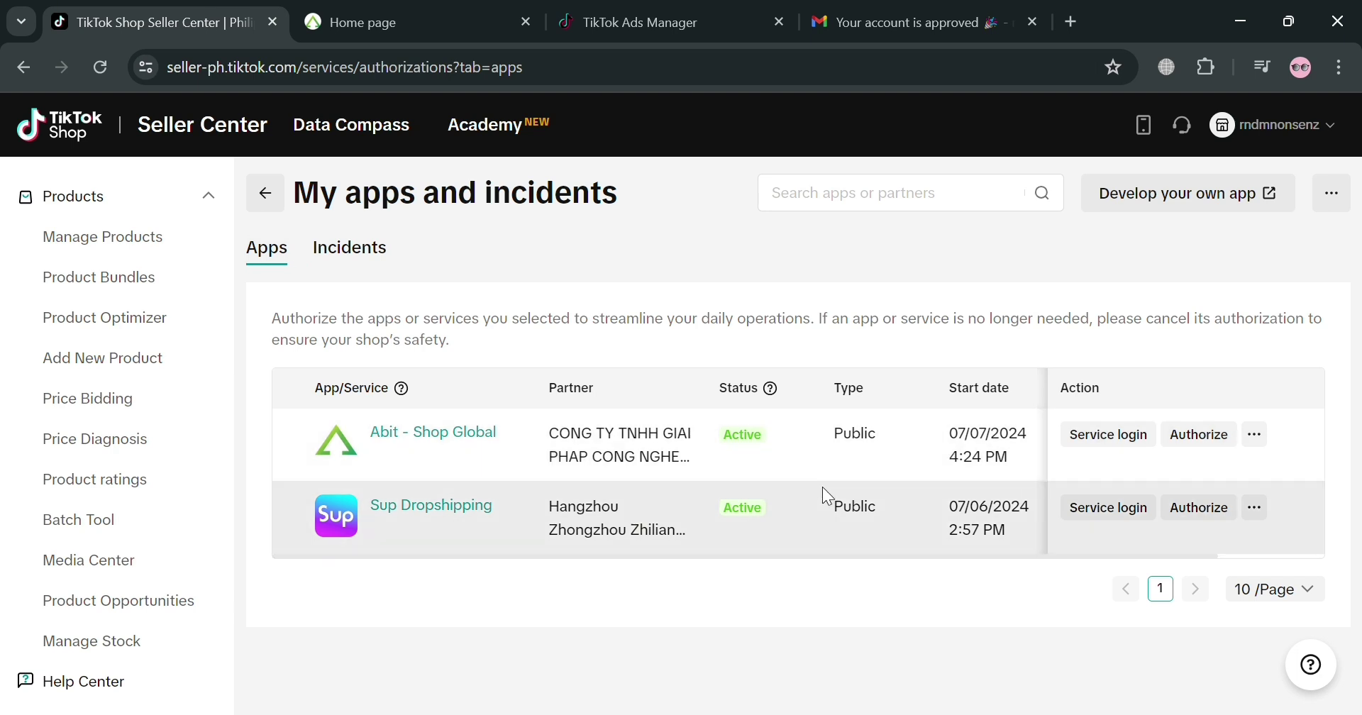
{"action": "left_click", "coordinate": [277, 203]}
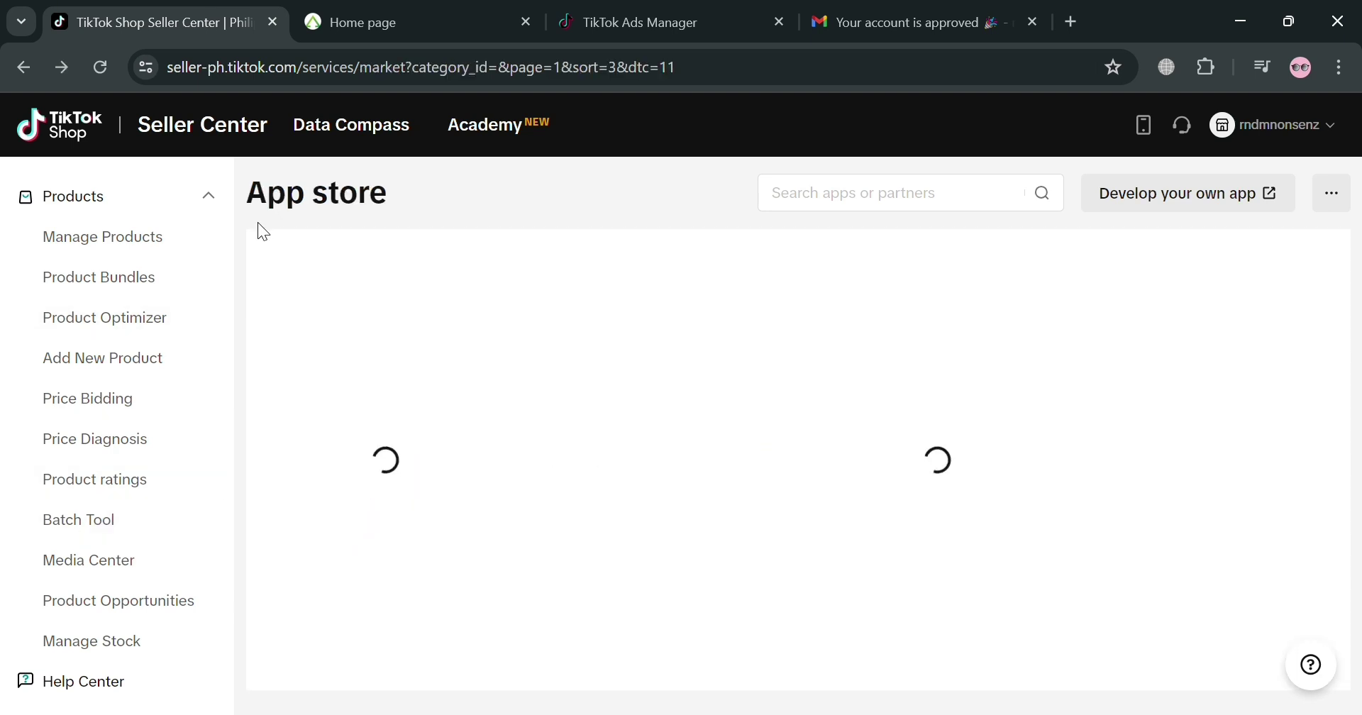
Scroll the WooCommerce-filtered App store list showing Abit - Shop Global as Installed
{"action": "scroll", "coordinate": [383, 553], "scroll_direction": "down", "scroll_amount": 2}
{"action": "scroll", "coordinate": [357, 576], "scroll_direction": "down", "scroll_amount": 1}
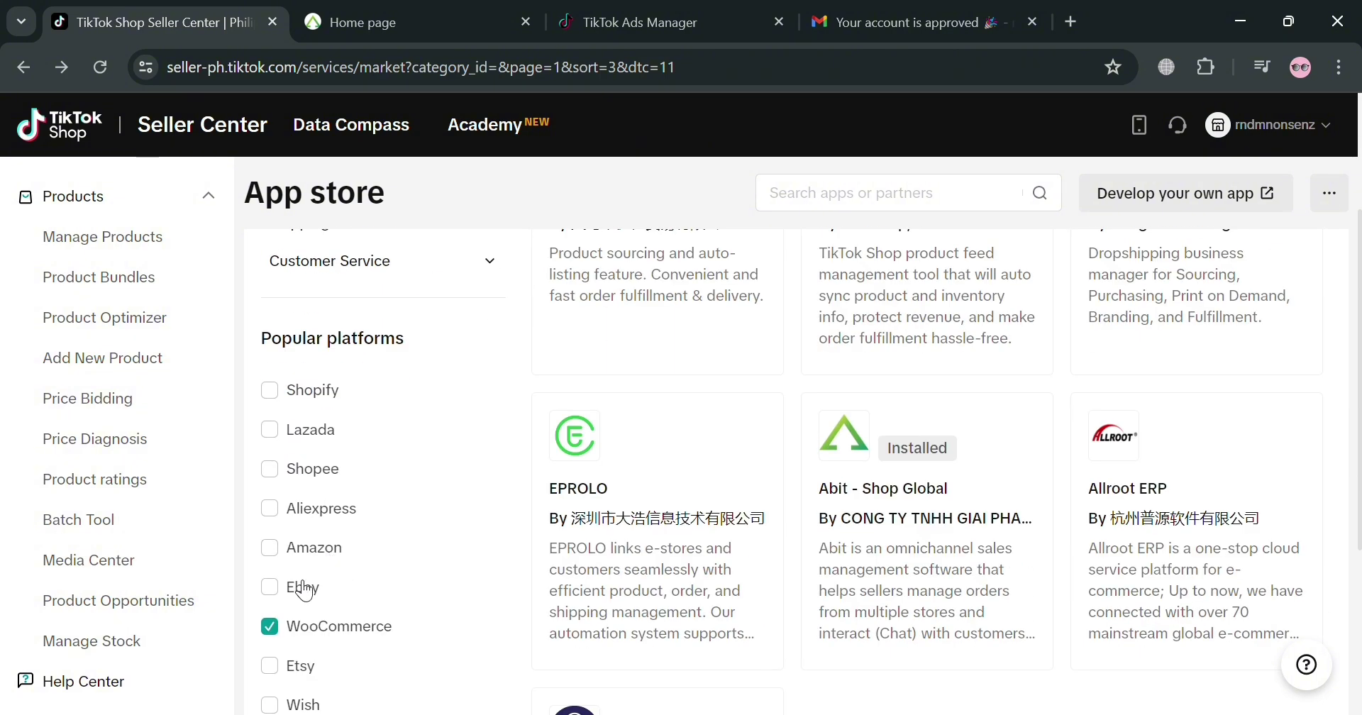
{"action": "mouse_move", "coordinate": [874, 481]}
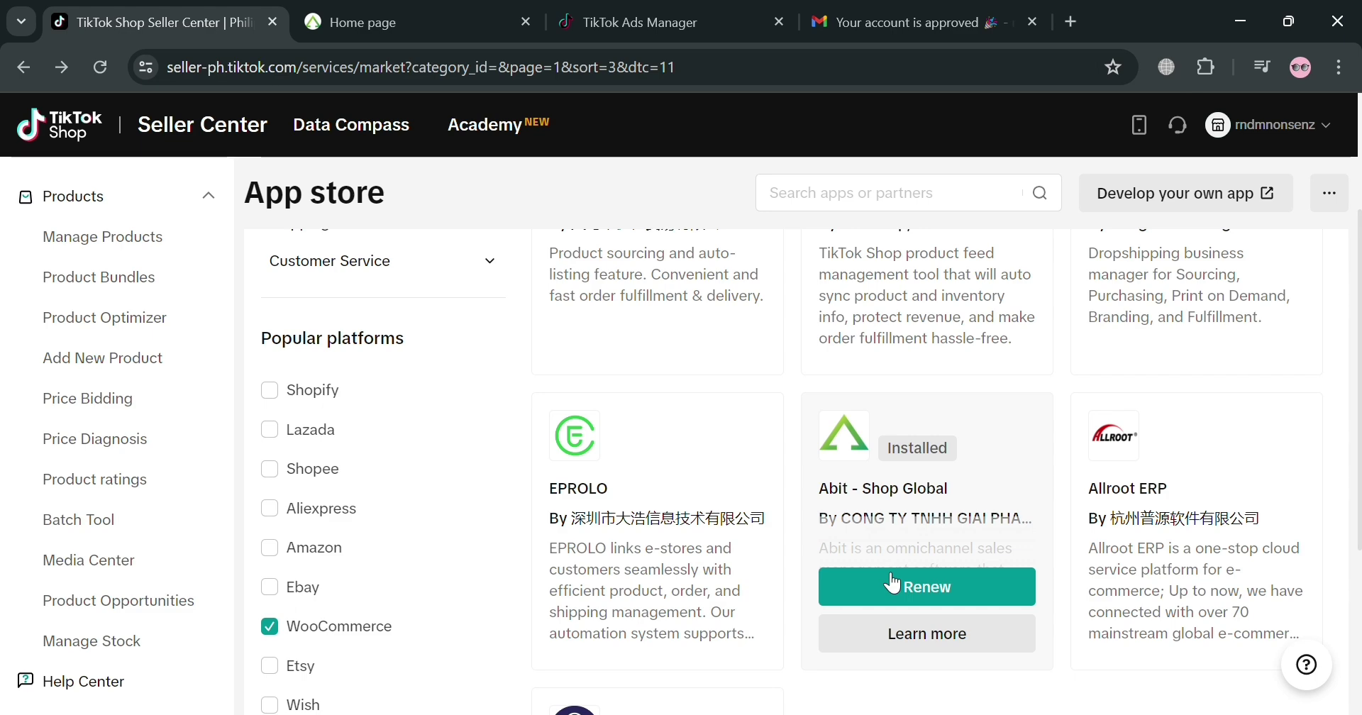
{"action": "scroll", "coordinate": [893, 583], "scroll_direction": "up", "scroll_amount": 3}
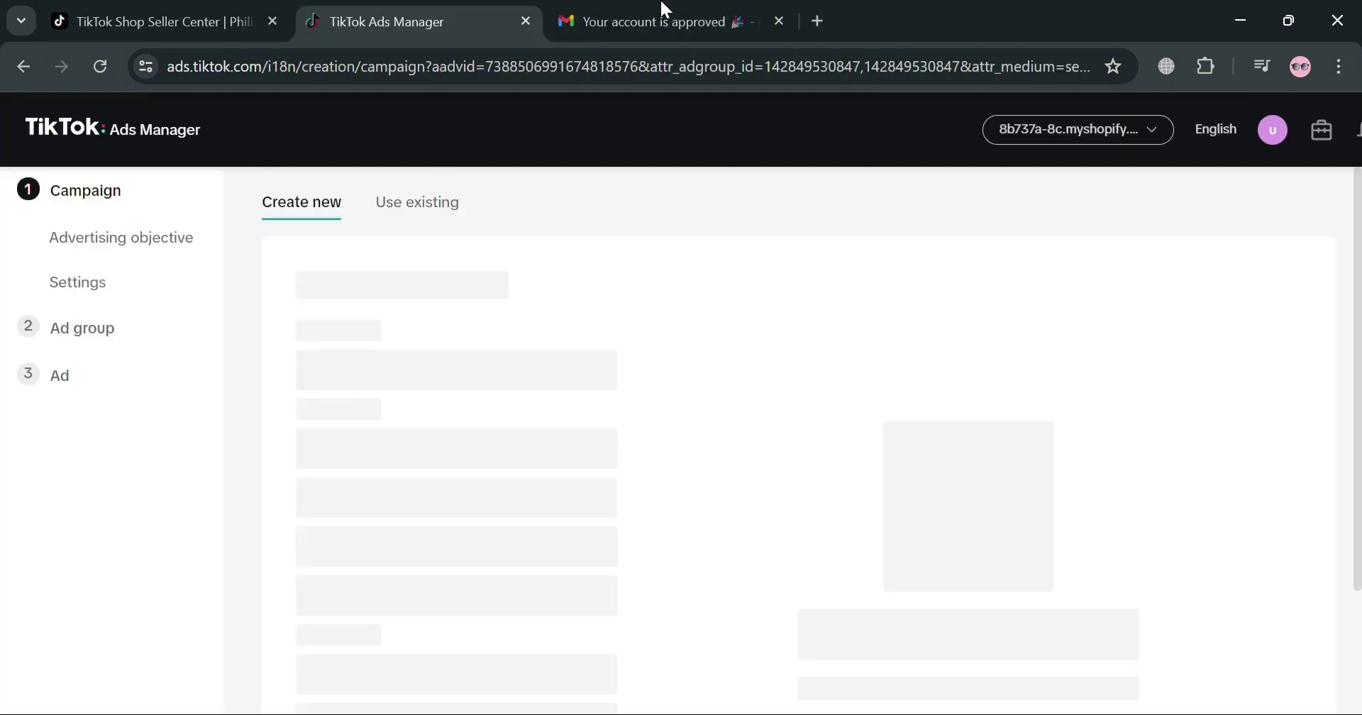
Read the TikTok For Business 'Your account is approved' email, then return to the App store
{"action": "left_click", "coordinate": [702, 18]}
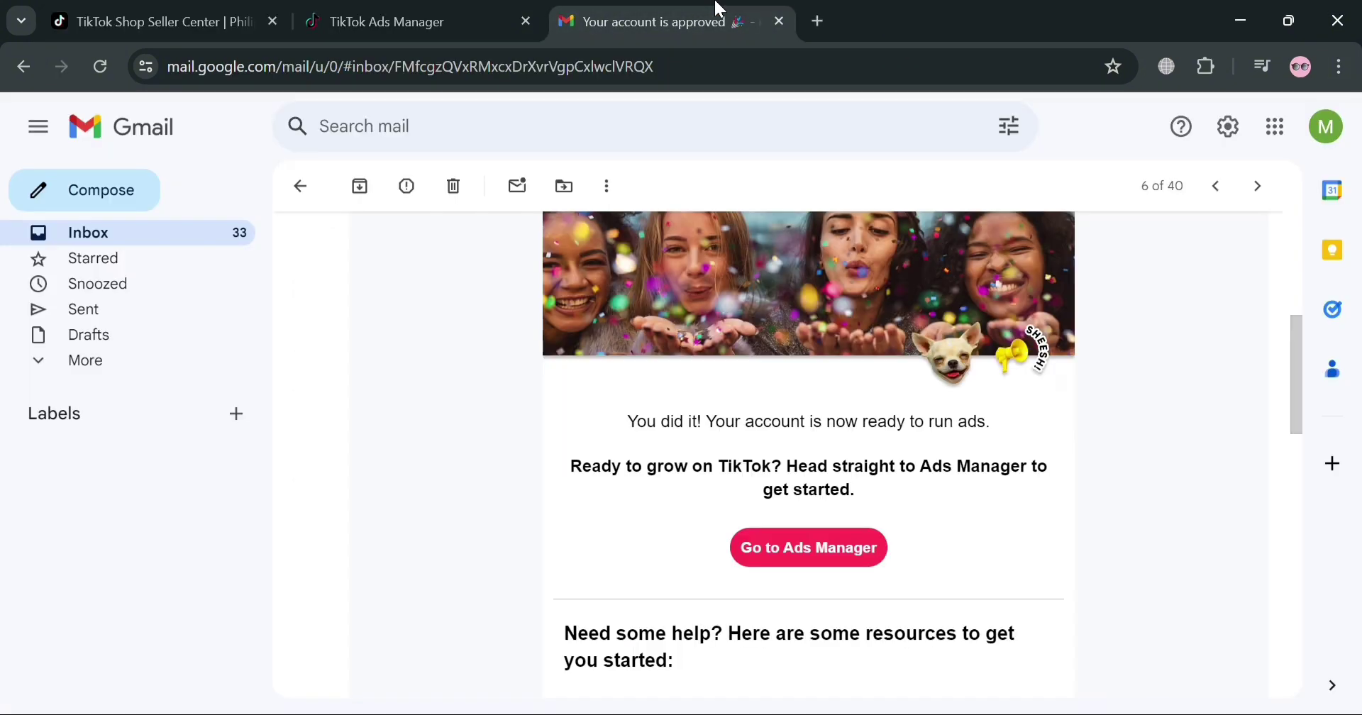
{"action": "scroll", "coordinate": [901, 333], "scroll_direction": "up", "scroll_amount": 6}
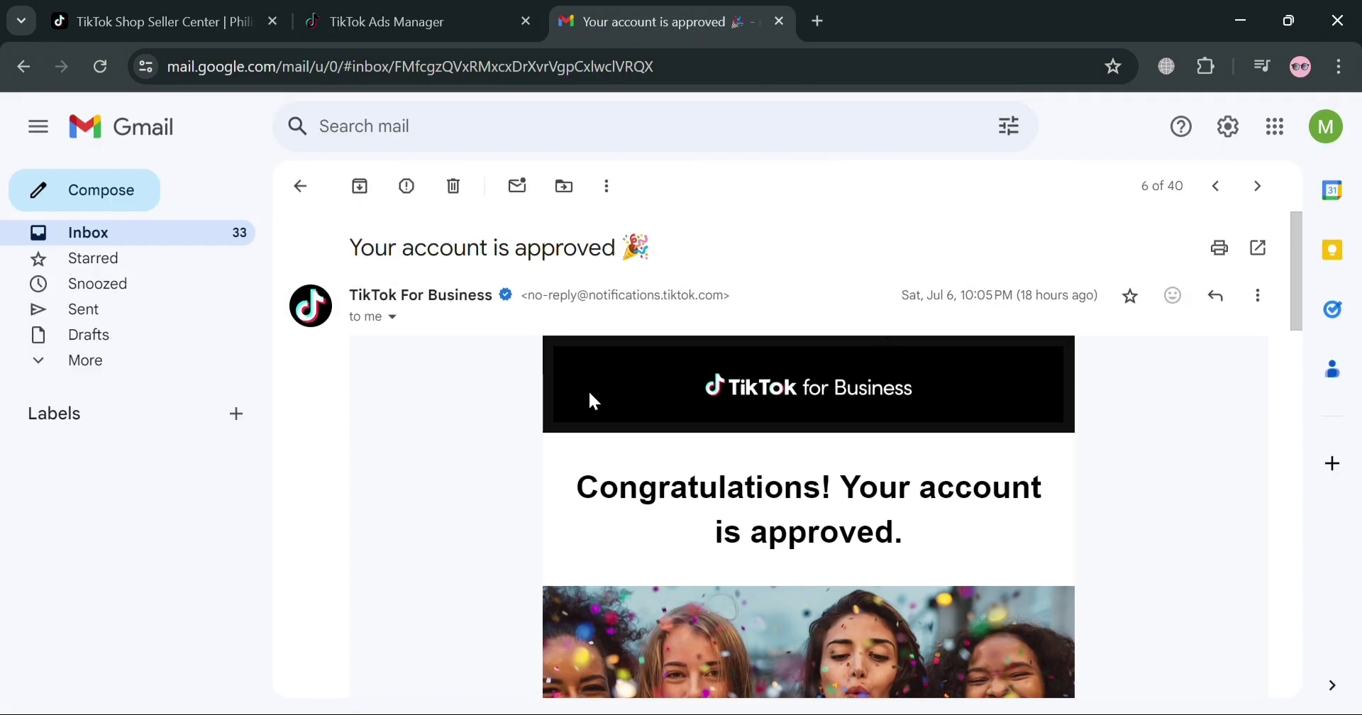
{"action": "scroll", "coordinate": [823, 447], "scroll_direction": "down", "scroll_amount": 10}
{"action": "scroll", "coordinate": [840, 426], "scroll_direction": "up", "scroll_amount": 3}
{"action": "scroll", "coordinate": [839, 523], "scroll_direction": "up", "scroll_amount": 2}
{"action": "scroll", "coordinate": [794, 514], "scroll_direction": "down", "scroll_amount": 8}
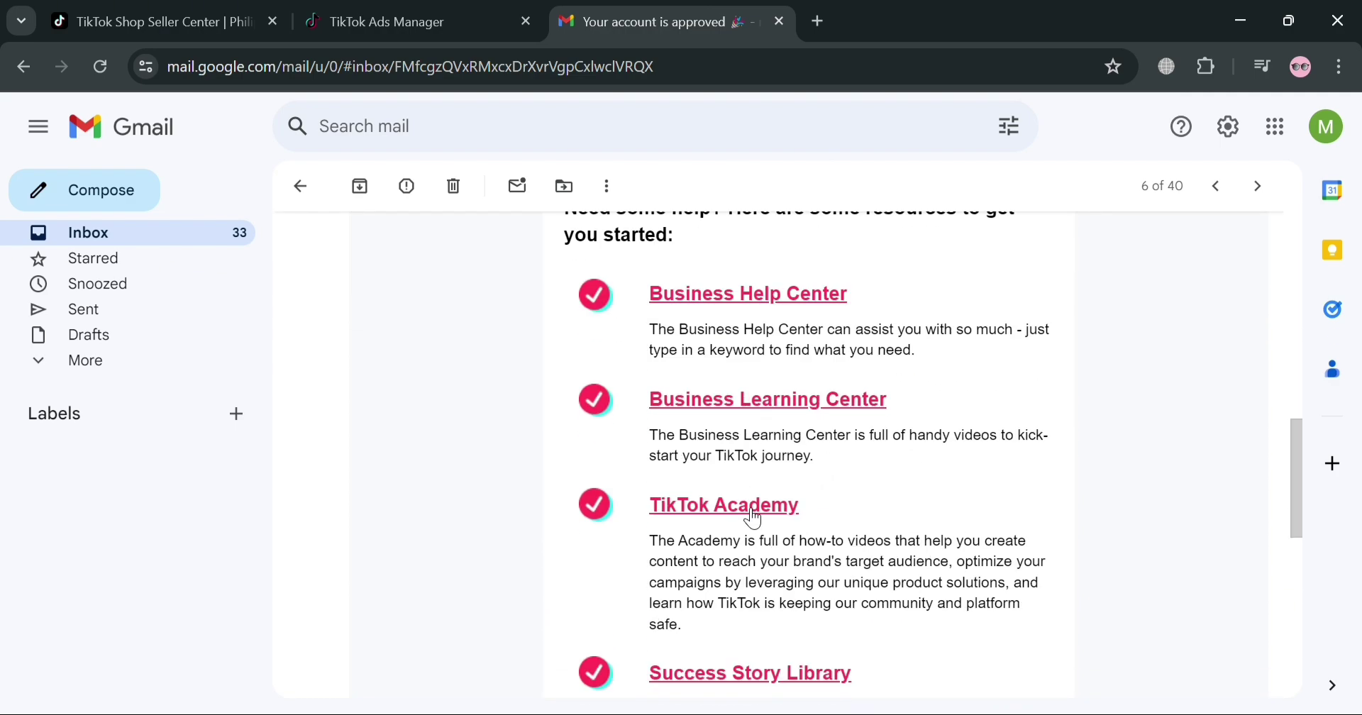
{"action": "scroll", "coordinate": [1109, 456], "scroll_direction": "down", "scroll_amount": 3}
{"action": "scroll", "coordinate": [1121, 461], "scroll_direction": "up", "scroll_amount": 6}
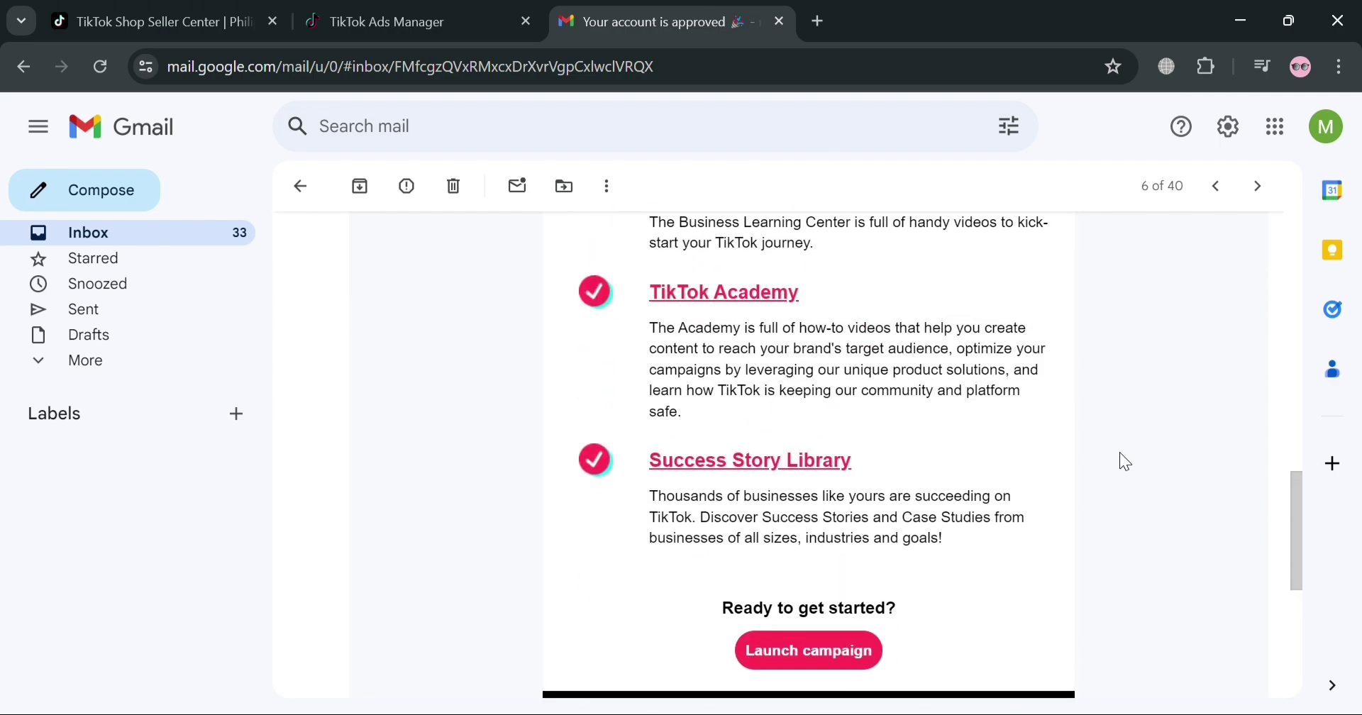
{"action": "scroll", "coordinate": [1135, 434], "scroll_direction": "up", "scroll_amount": 10}
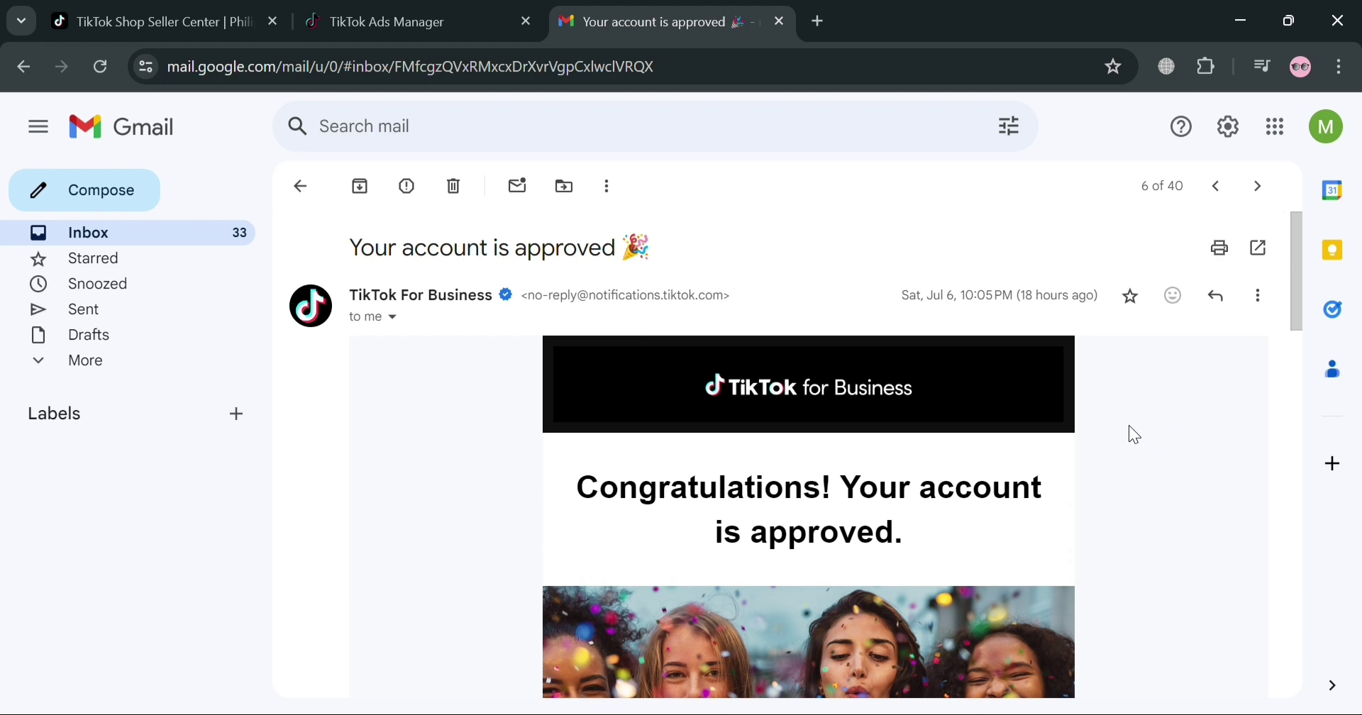
{"action": "left_click", "coordinate": [152, 21]}
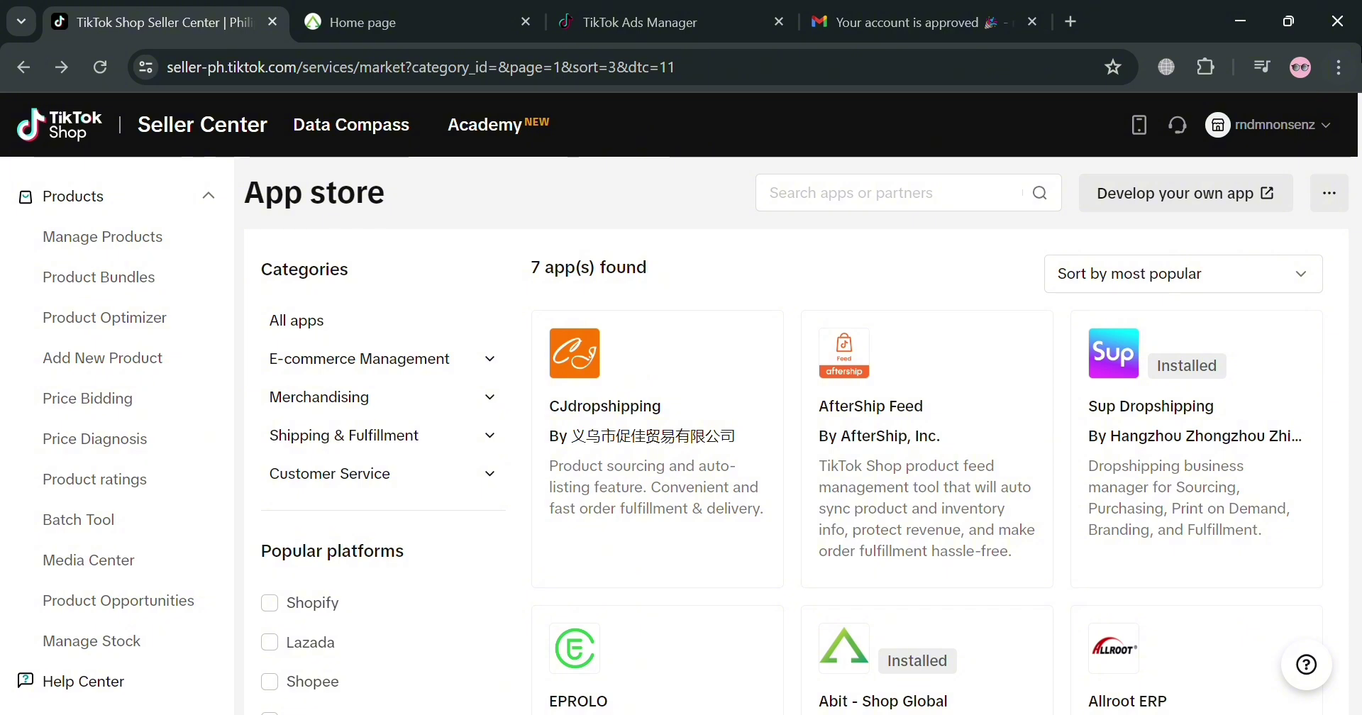